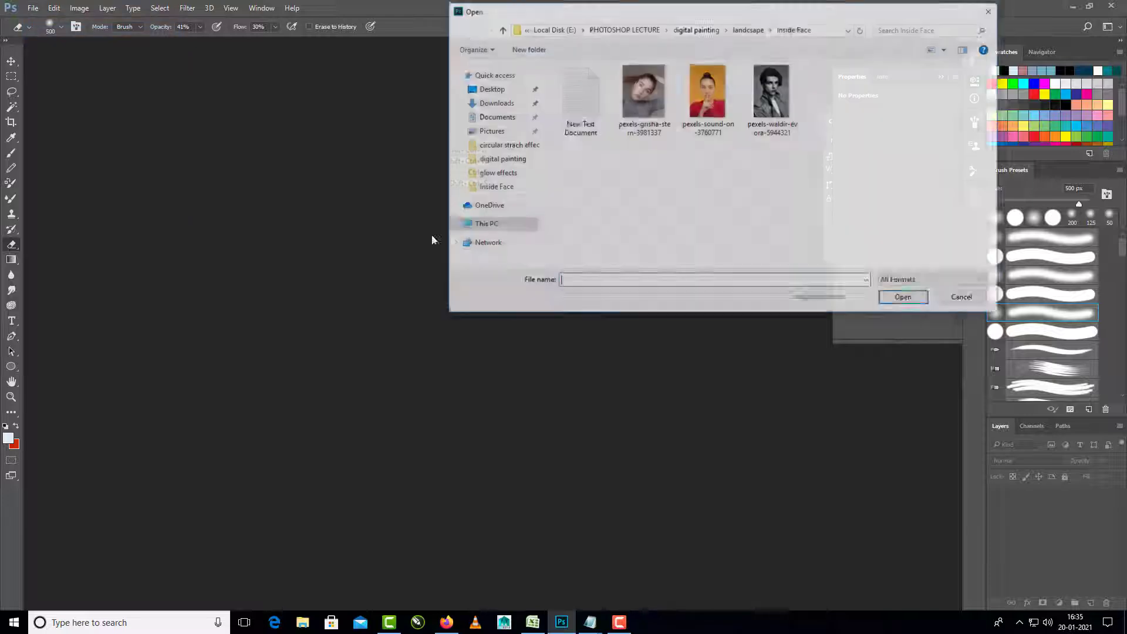
Open the pexels-sound-on-3760771 portrait and select the orange background around the woman with the Magic Wand
left_click(709, 100)
left_click(890, 300)
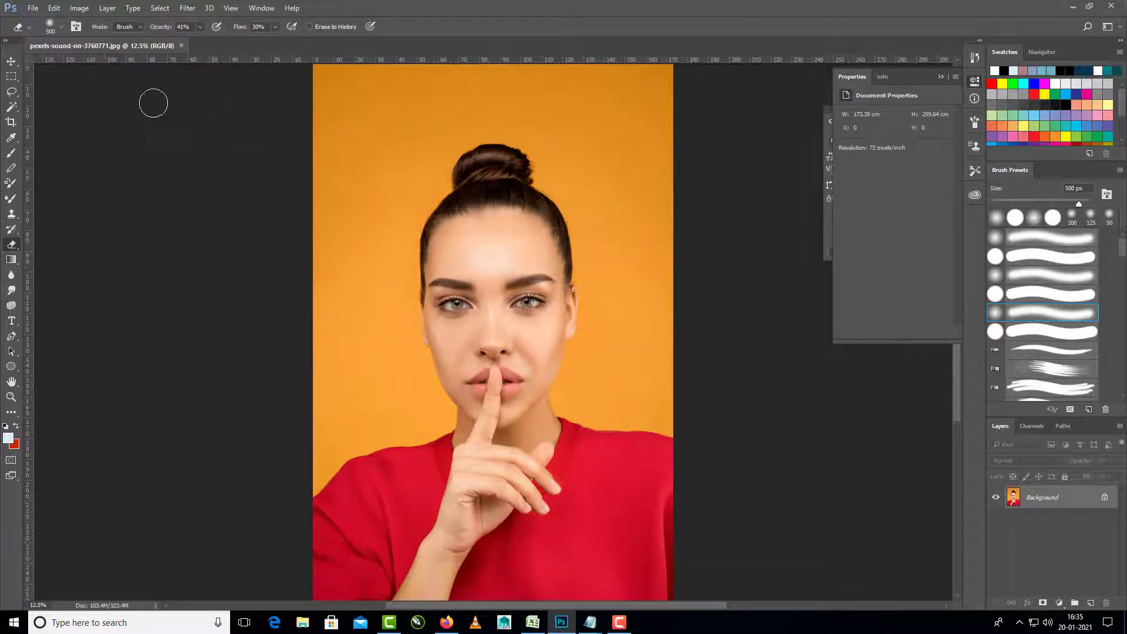
left_click(12, 107)
left_click(53, 107)
left_click(369, 344)
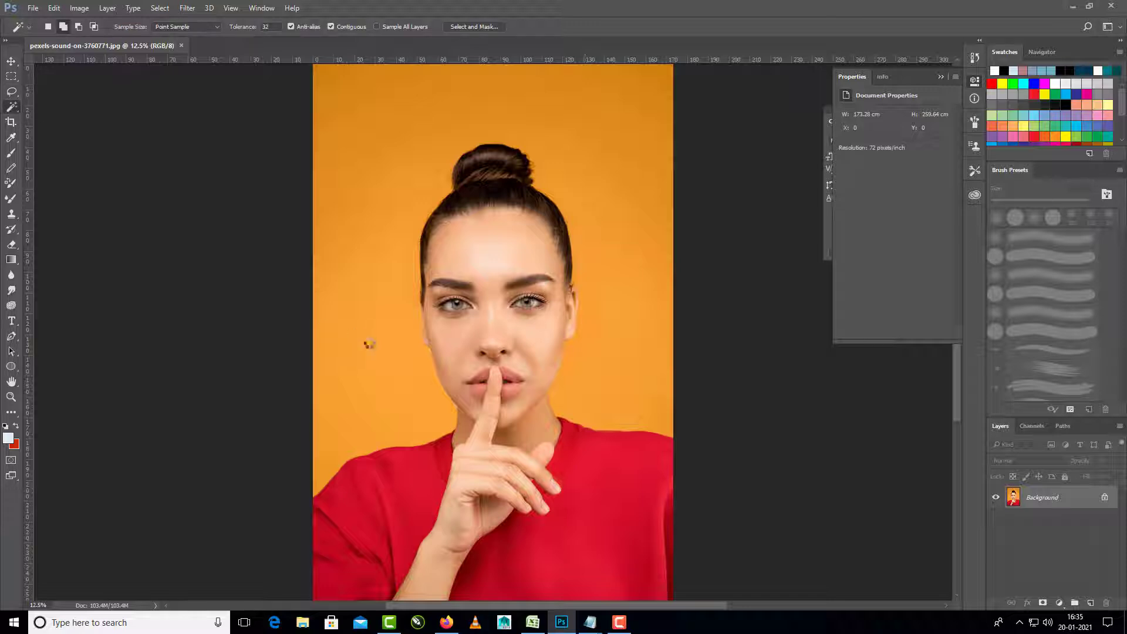
left_click_drag(378, 290, 382, 417)
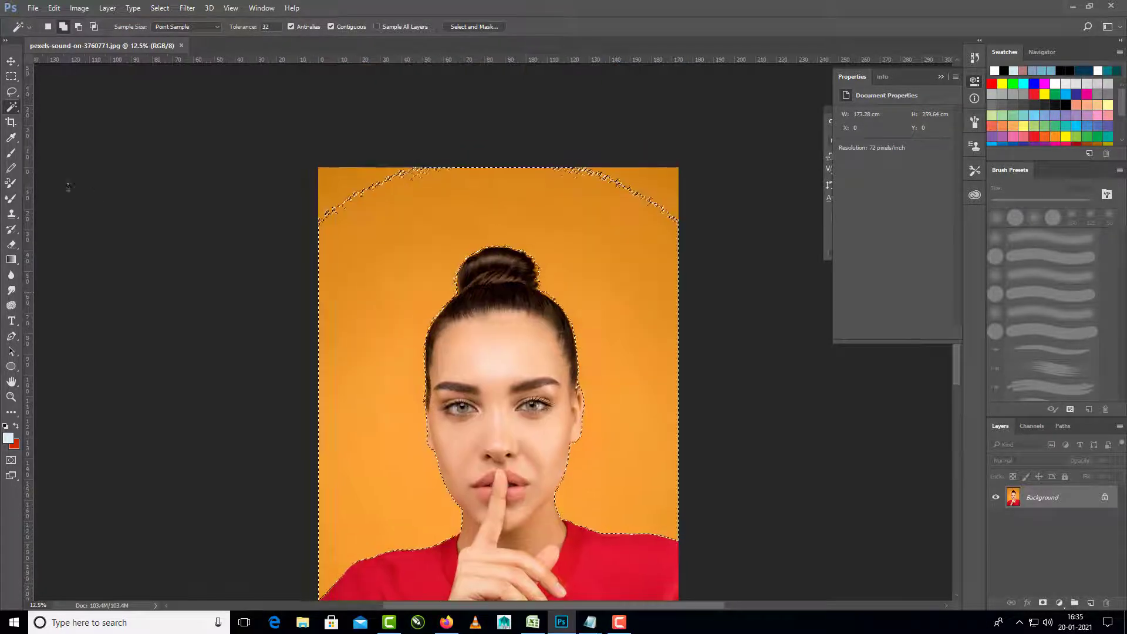
Add the background's unselected upper corners to the selection with the Quick Selection tool
left_click(13, 111)
left_click(72, 107)
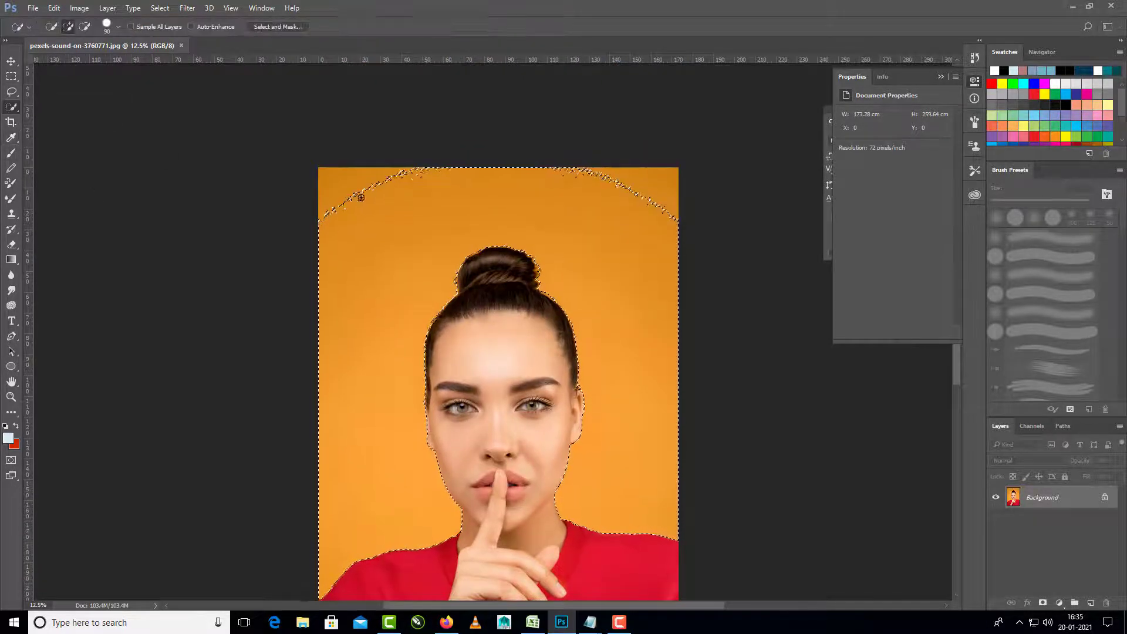
mouse_move(378, 188)
left_mouse_down()
mouse_move(353, 205)
mouse_move(565, 157)
mouse_move(709, 236)
left_mouse_up()
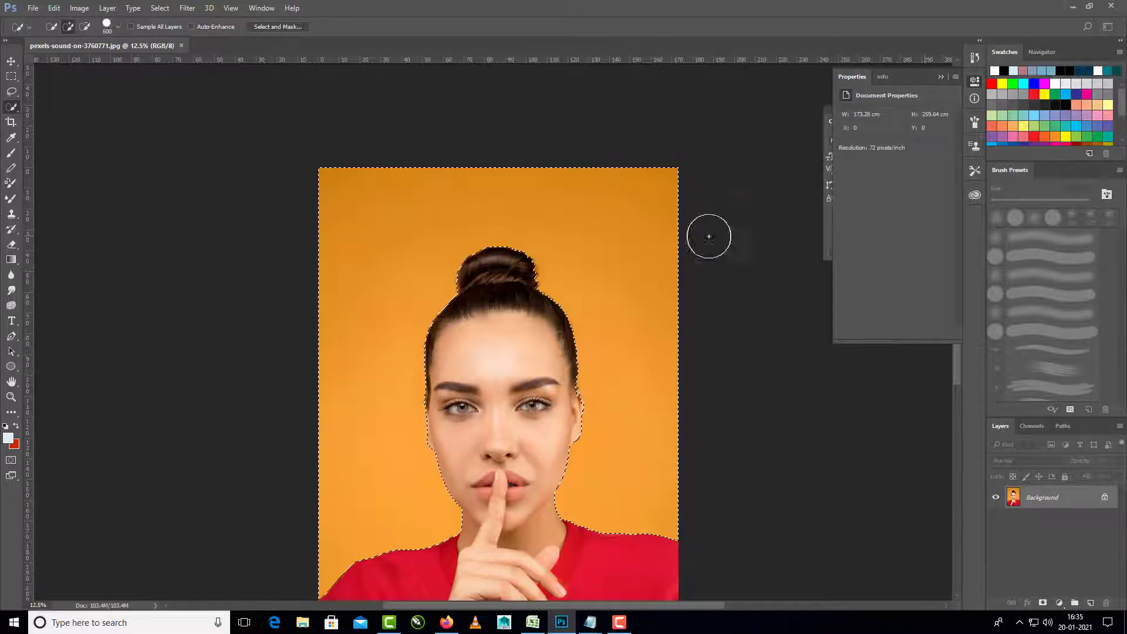
scroll(592, 298, "up", 1)
key("ctrl+minus")
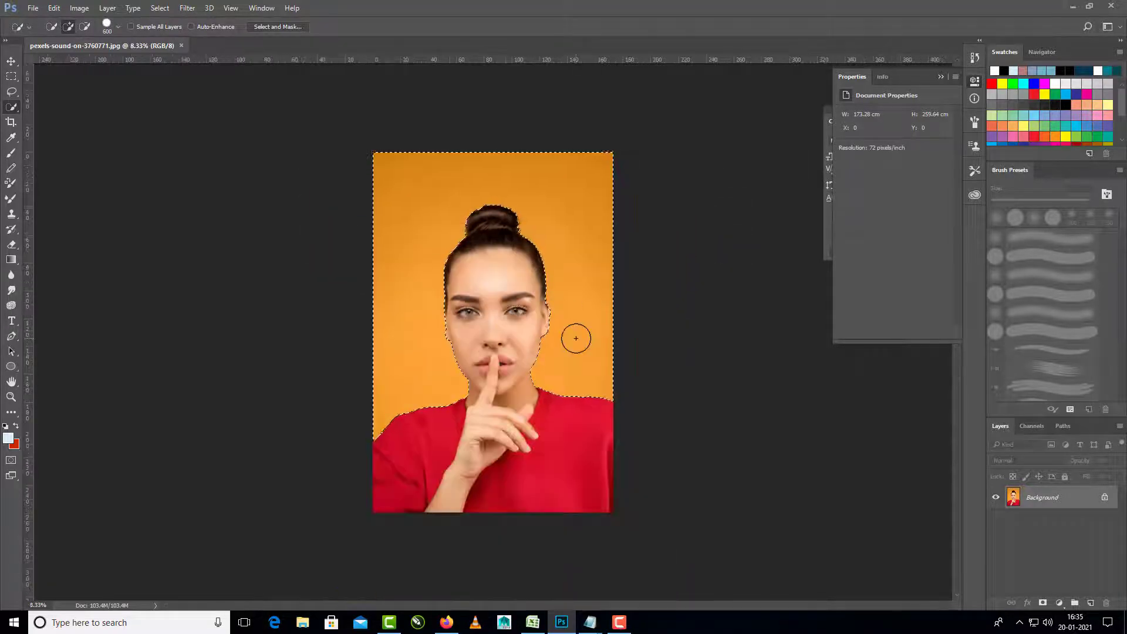
Invert the selection to the woman and add a layer mask that hides the background
key("i")
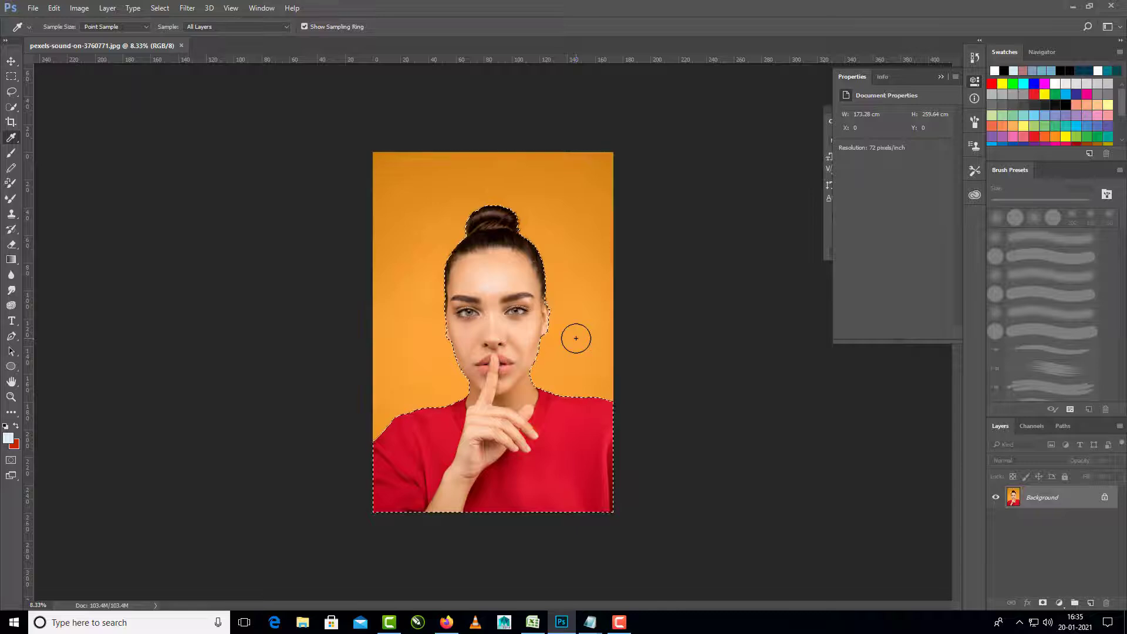
key("shift+ctrl+i")
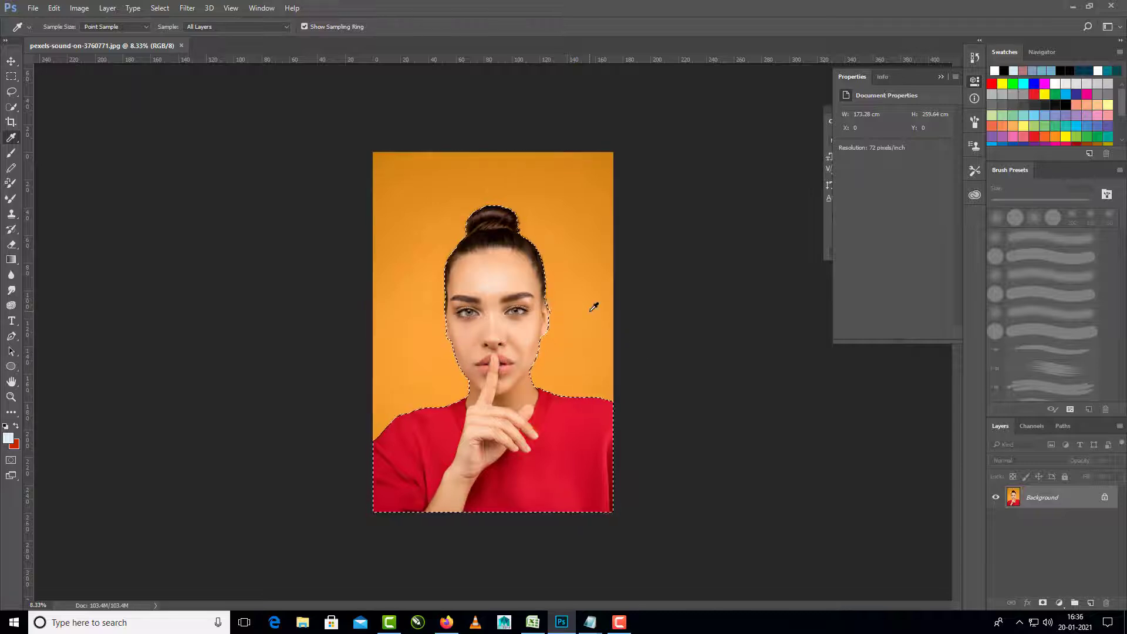
left_click(1043, 603)
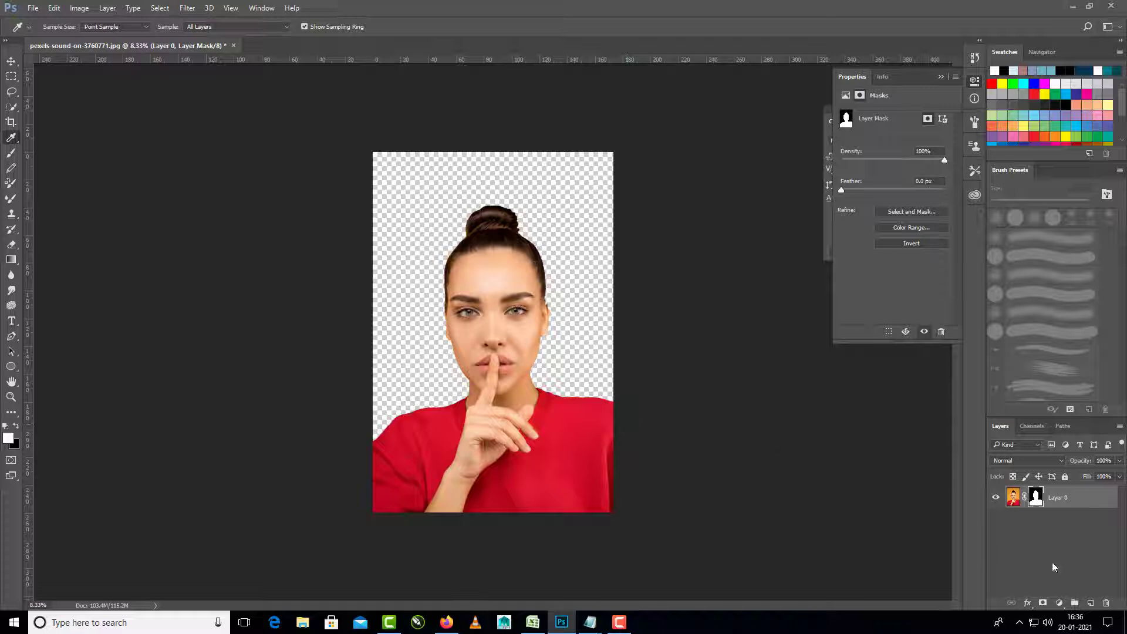
Add a Solid Color fill layer and place it beneath the masked portrait layer
left_click(1060, 603)
left_click(1034, 350)
left_click(1051, 145)
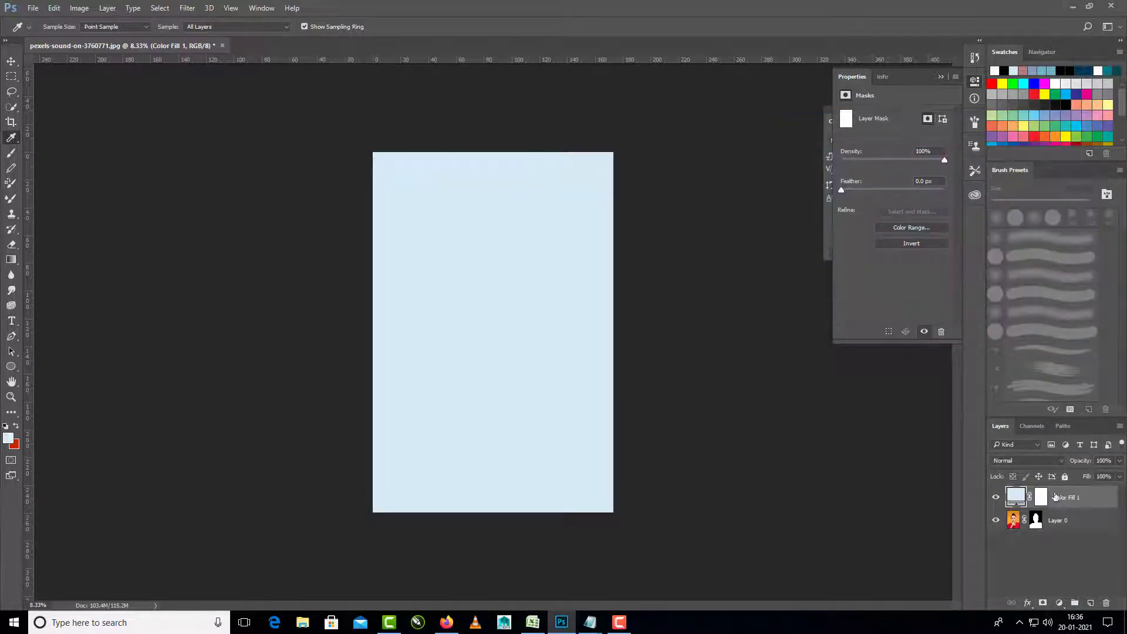
left_click_drag(1067, 498, 1067, 531)
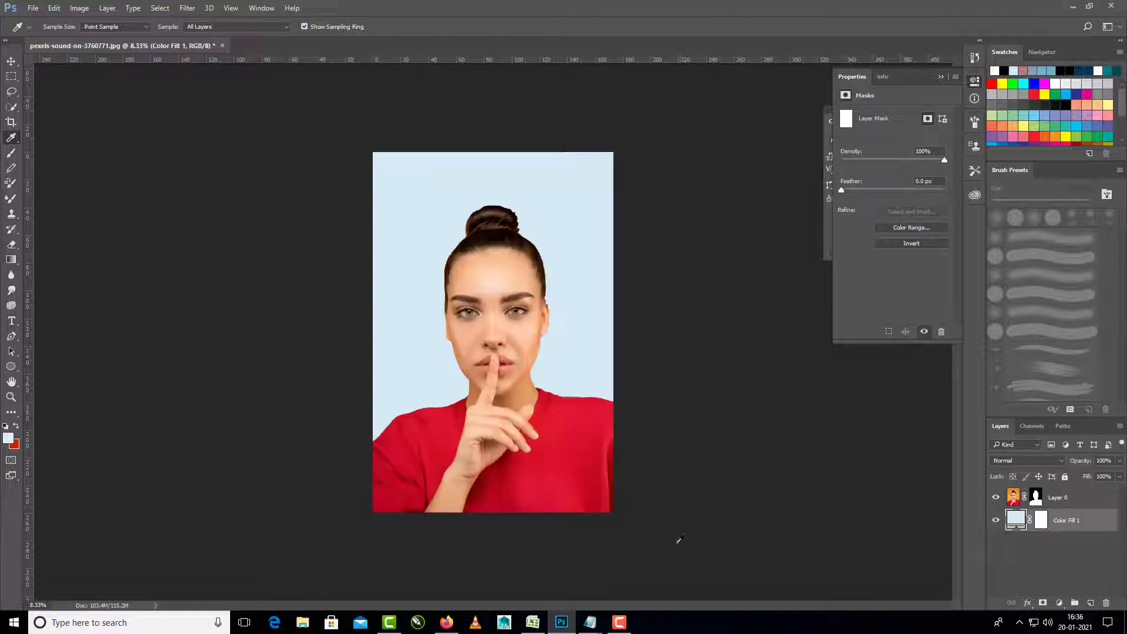
Set the fill layer's colour to ffc000
double_click(1017, 520)
type("ffc000")
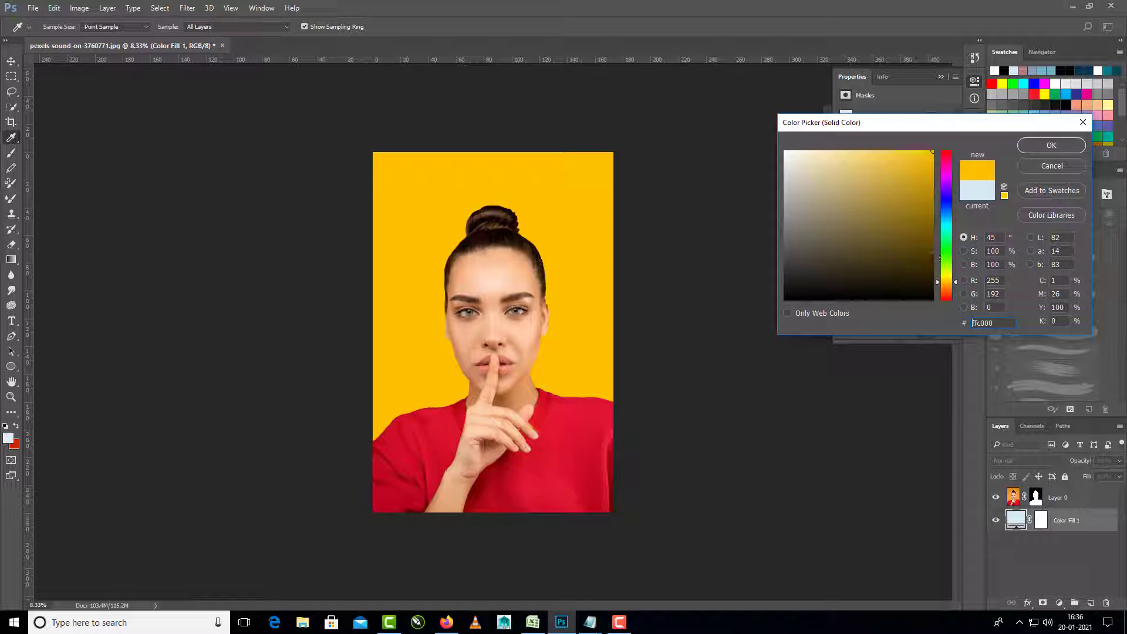
key("Return")
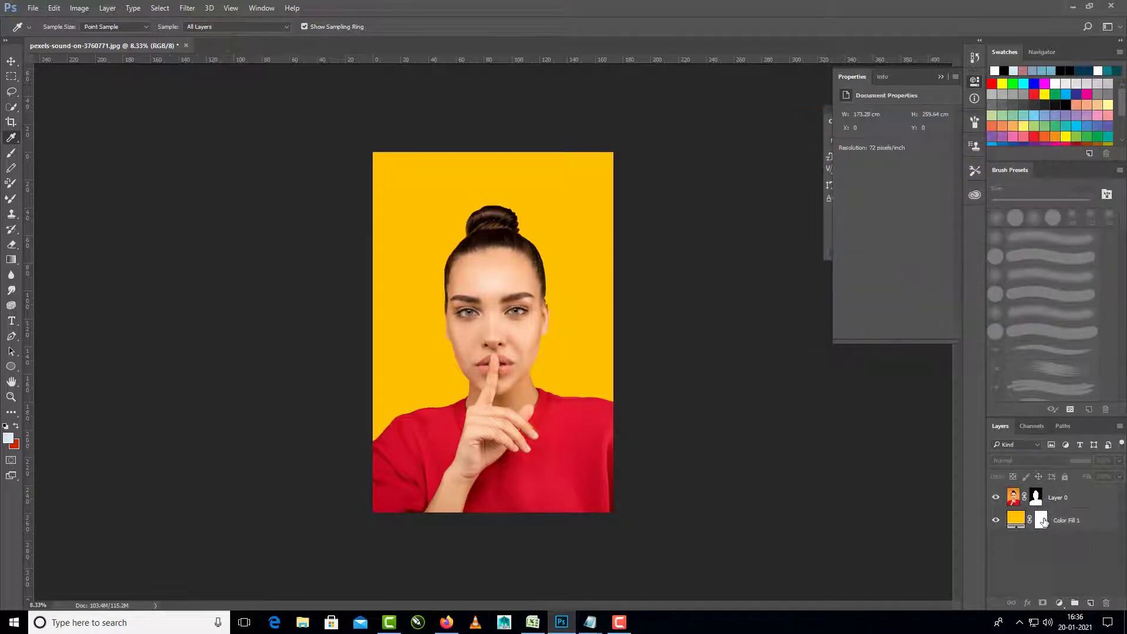
left_click(1018, 520)
left_click(11, 259)
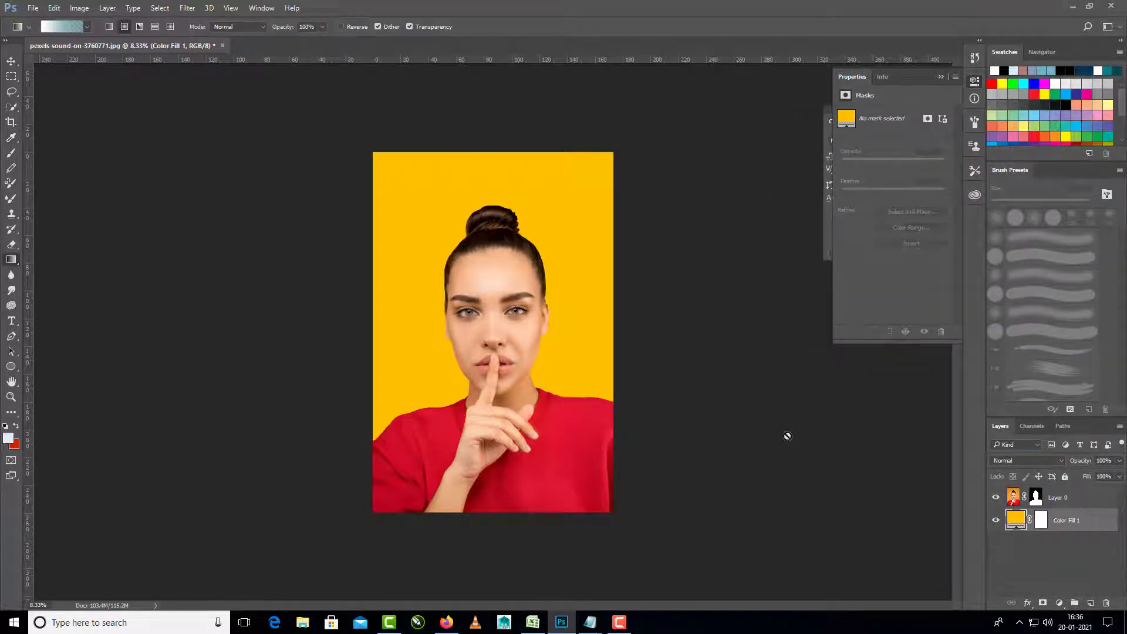
left_click(11, 60)
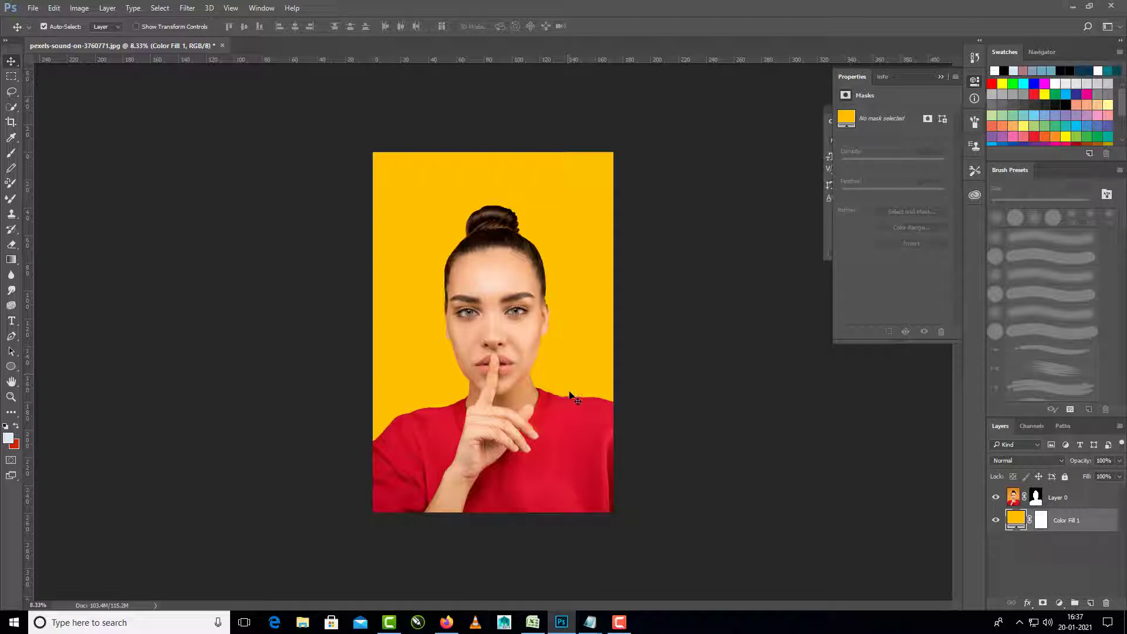
left_click(1060, 499)
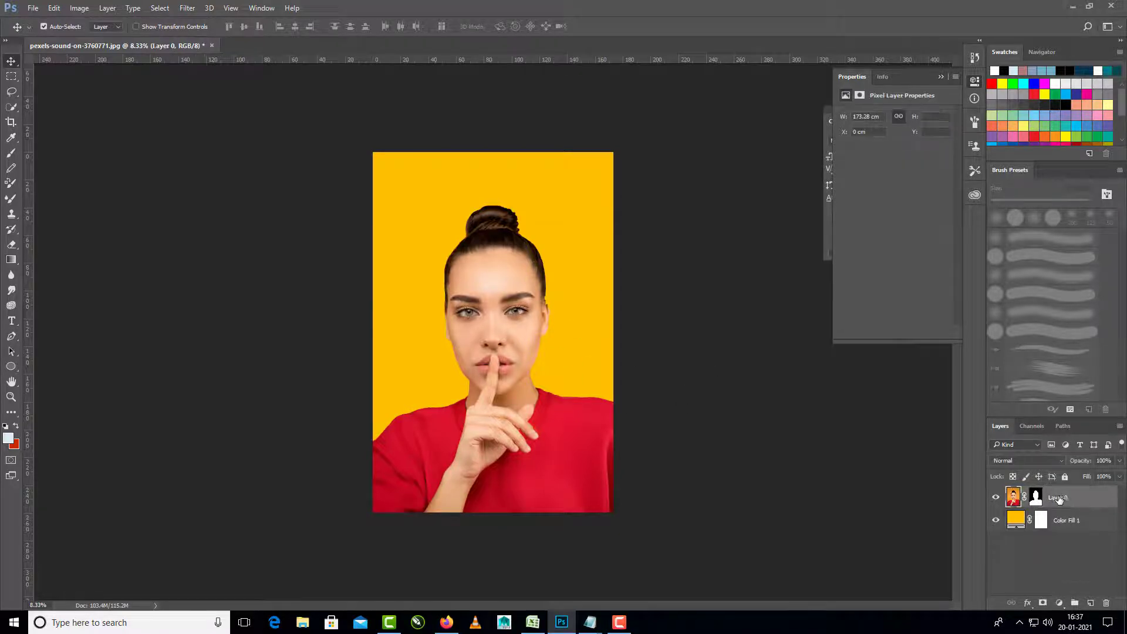
left_click(1062, 552)
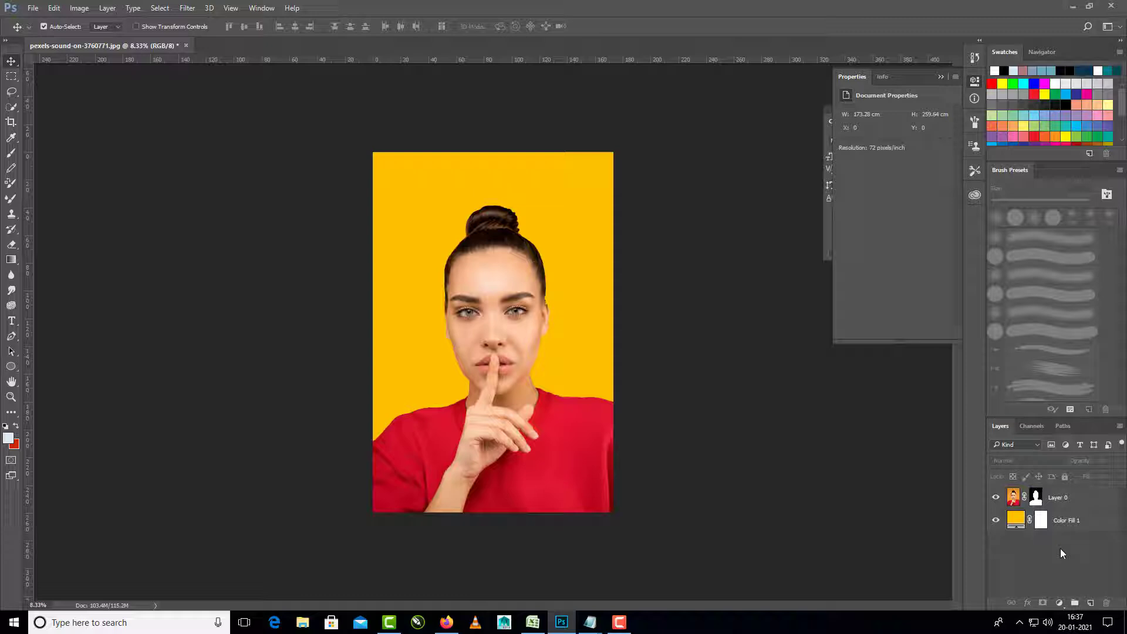
left_click(617, 624)
Apply the portrait layer's mask permanently and check the cutout against the yellow background
left_click(1036, 498)
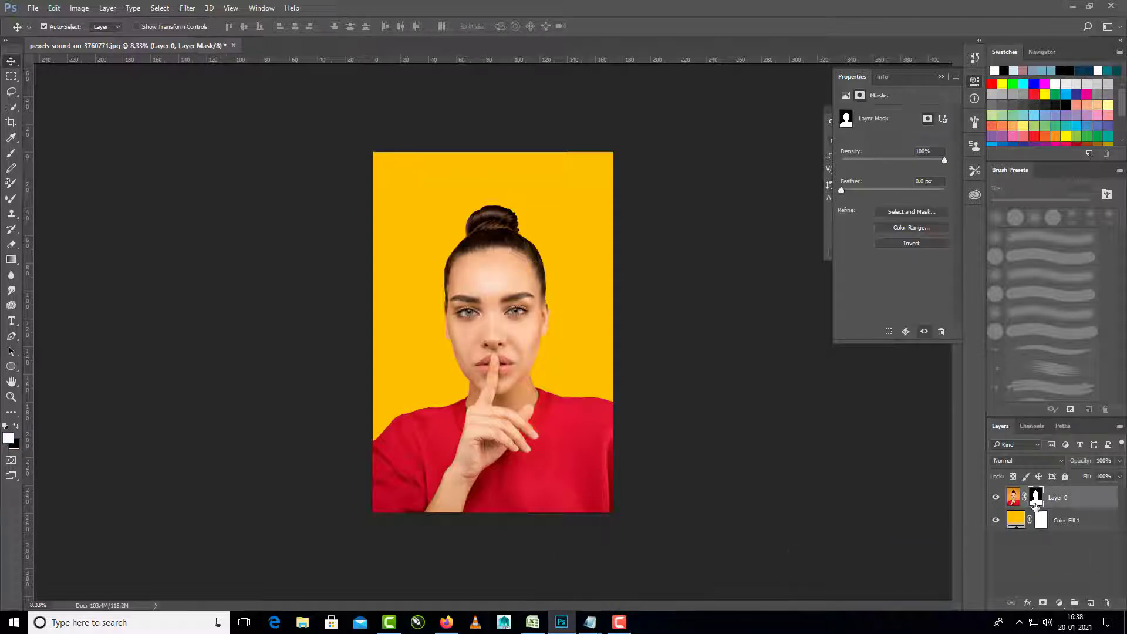
right_click(1036, 498)
left_click(1022, 415)
left_click(996, 498)
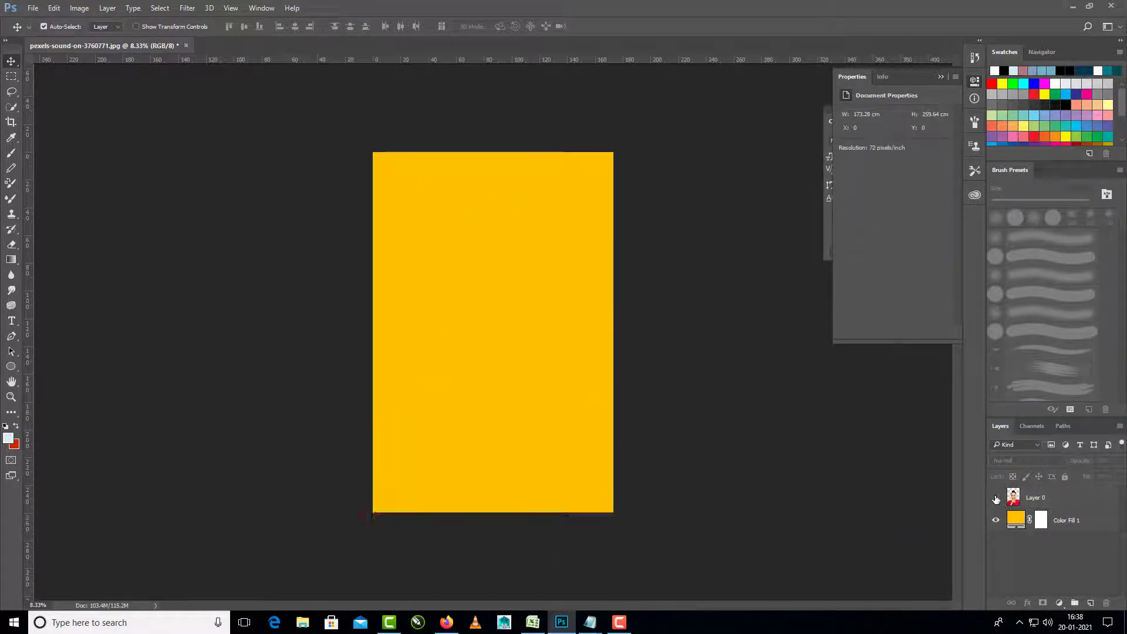
left_click(997, 498)
Duplicate the portrait Layer 0 as Layer 0 copy and rename the lower portrait layer ORIGINAL
right_click(1051, 498)
left_click(939, 124)
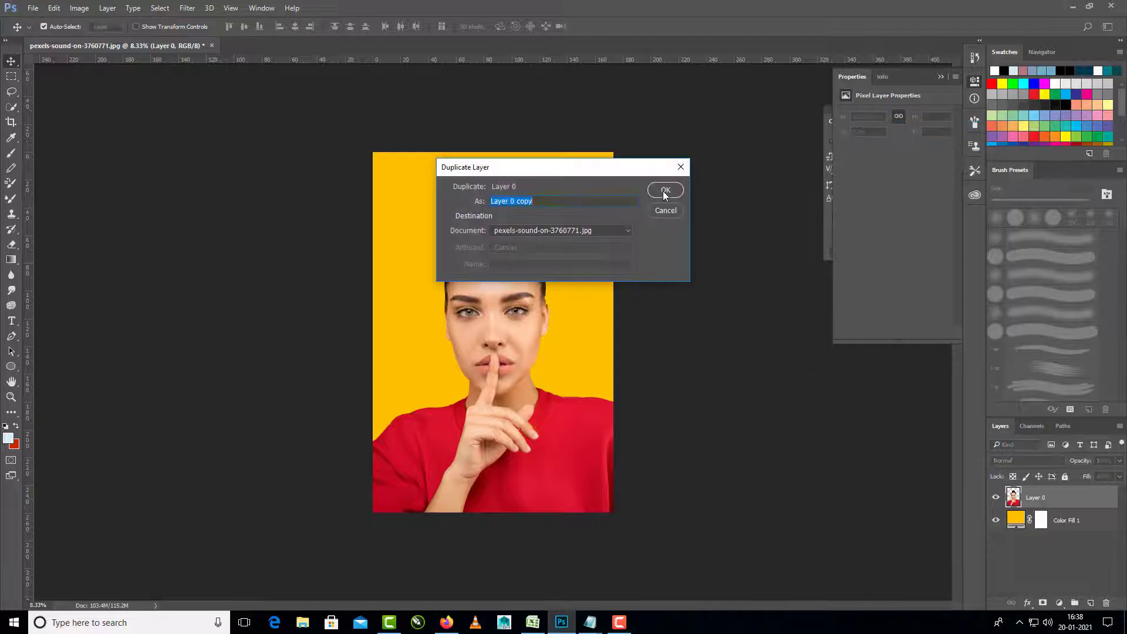
left_click(665, 190)
double_click(1055, 520)
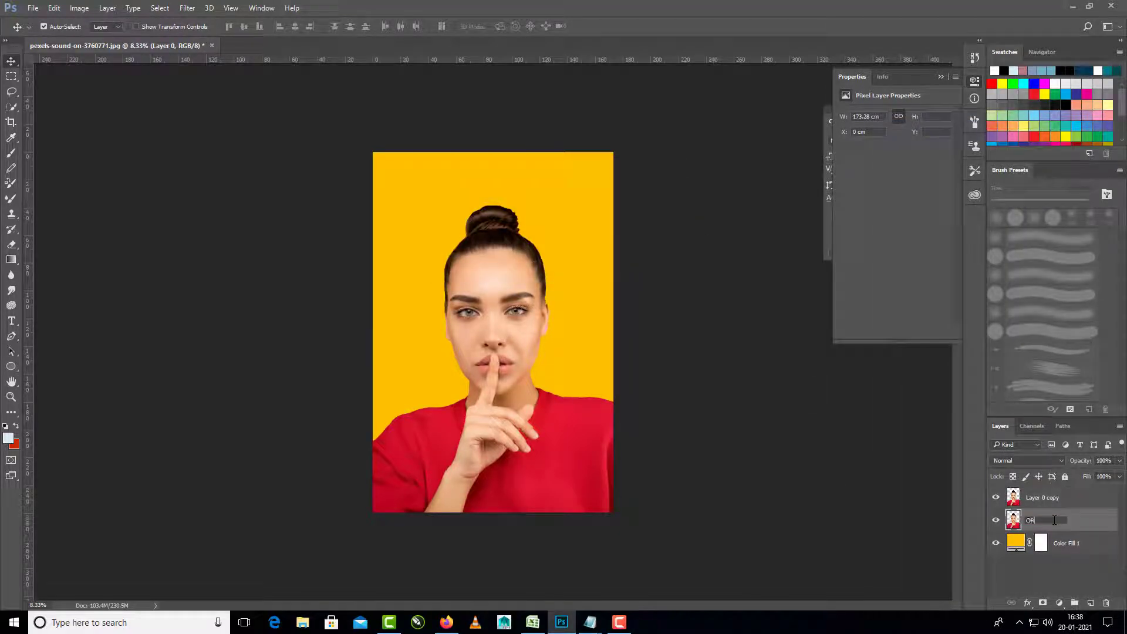
type("ORIGINAL")
key("Return")
Rename the duplicated portrait layer EIDTING
left_click(1077, 500)
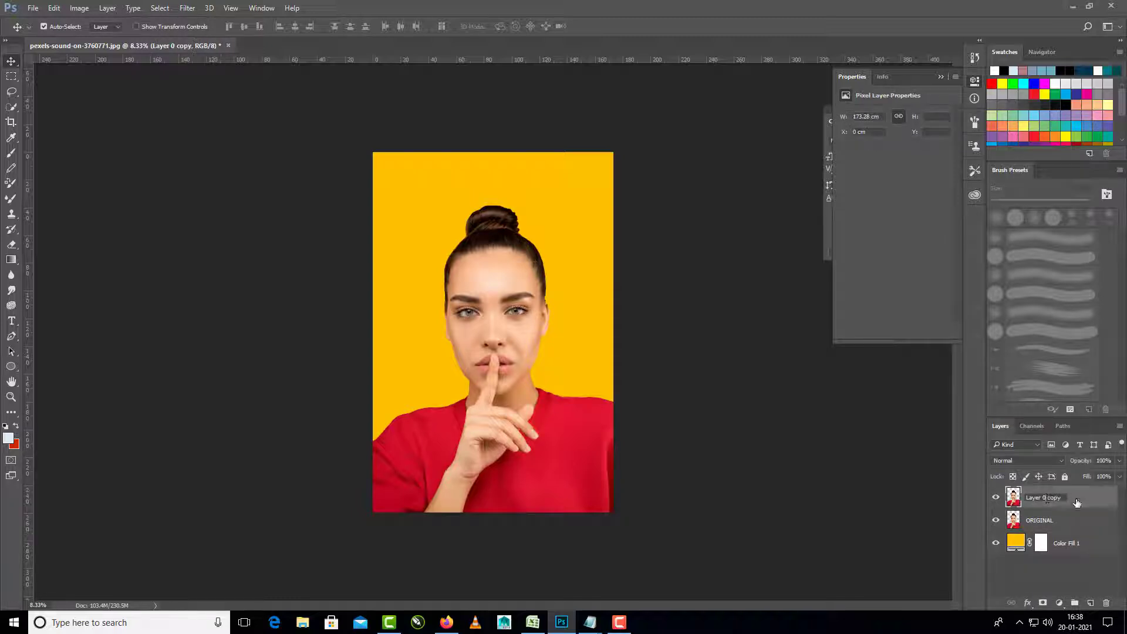
double_click(1078, 502)
type("EIDTING")
key("Return")
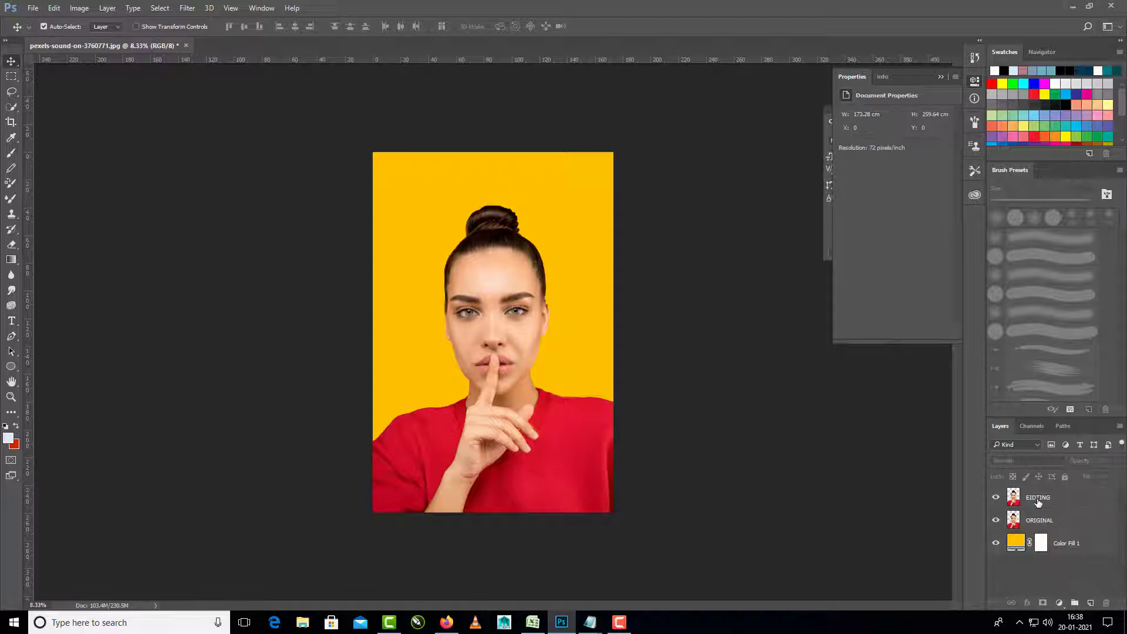
Apply Color Balance to the EIDTING layer, shifting its tones towards magenta, with the shadows' magenta-green level at -48
left_click(81, 8)
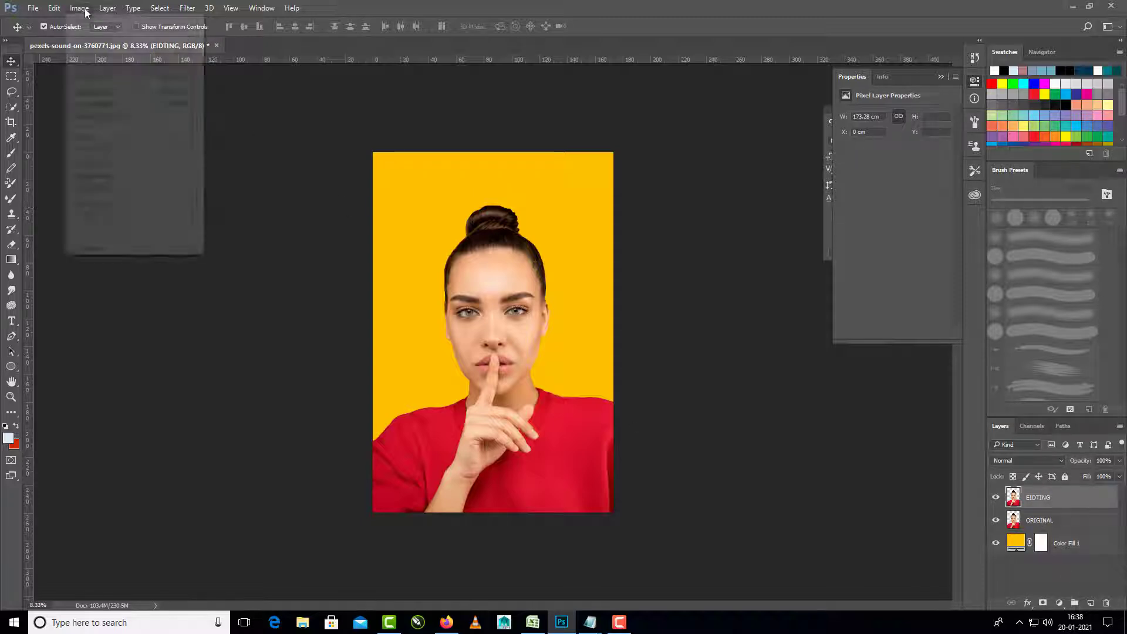
mouse_move(144, 40)
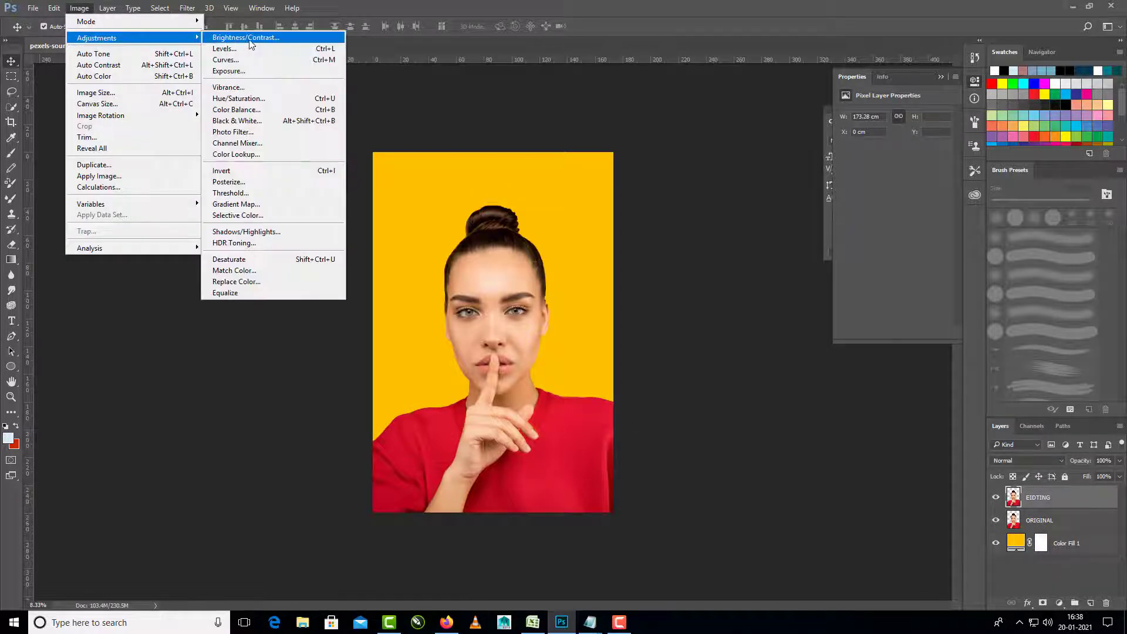
left_click(252, 112)
left_click_drag(815, 223, 850, 206)
left_click(752, 268)
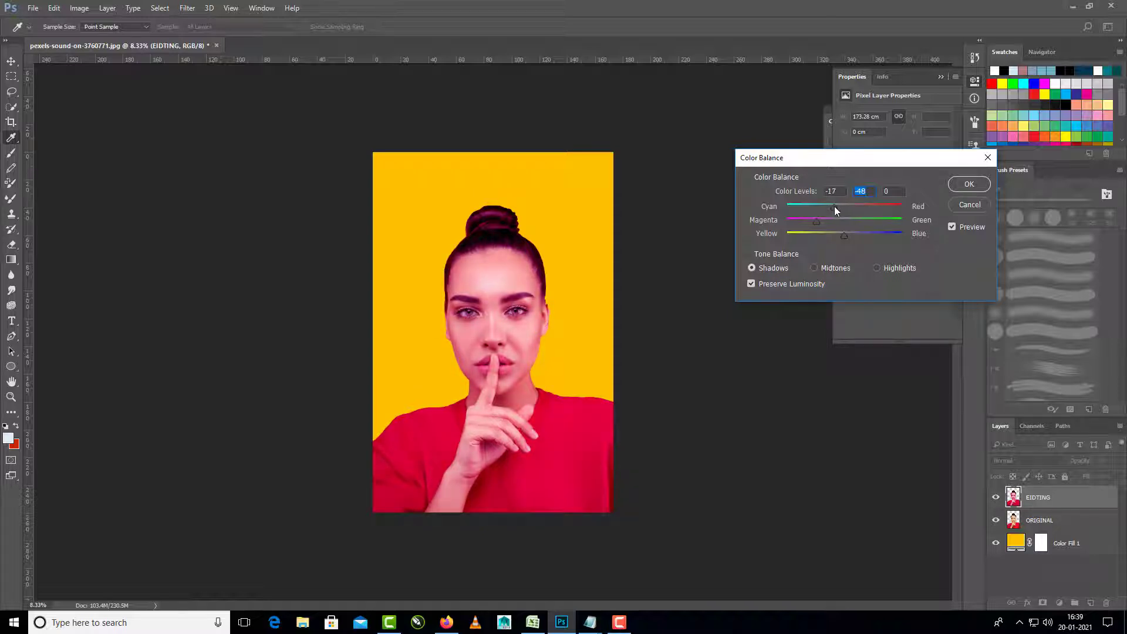
left_click(969, 183)
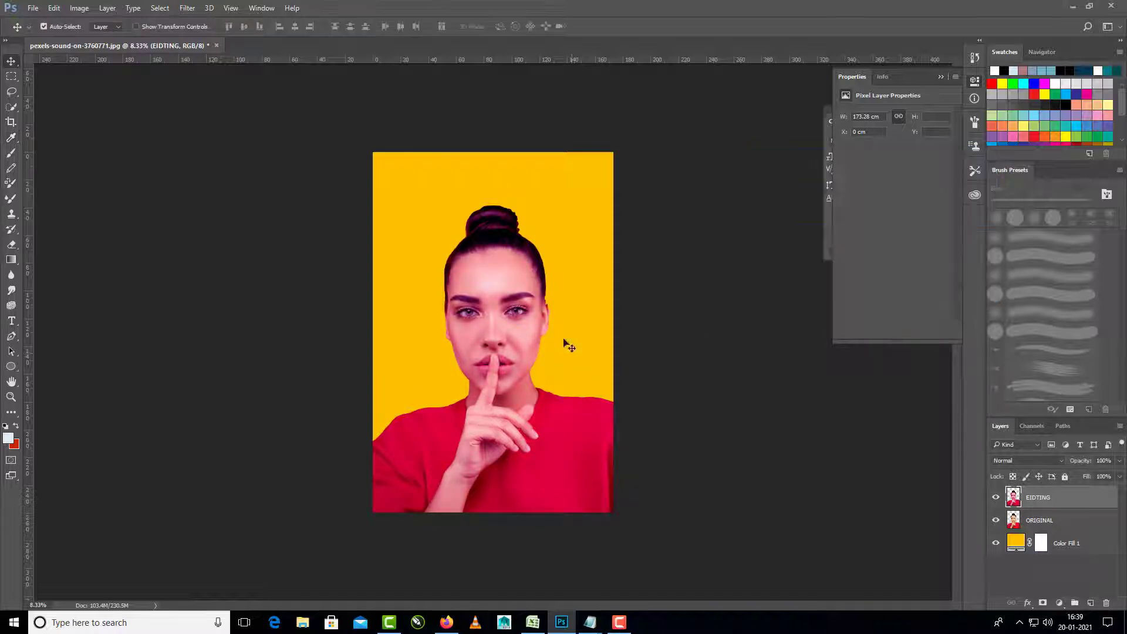
Compare the recoloured EIDTING layer with the ORIGINAL layer by hiding and showing it repeatedly
left_click(994, 499)
left_click(995, 499)
left_click(995, 498)
left_click(994, 498)
left_click(994, 499)
left_click(995, 499)
Raise the EIDTING layer's brightness to 35 with Brightness/Contrast
left_click(80, 8)
mouse_move(97, 35)
left_click(226, 36)
left_click_drag(675, 173, 688, 173)
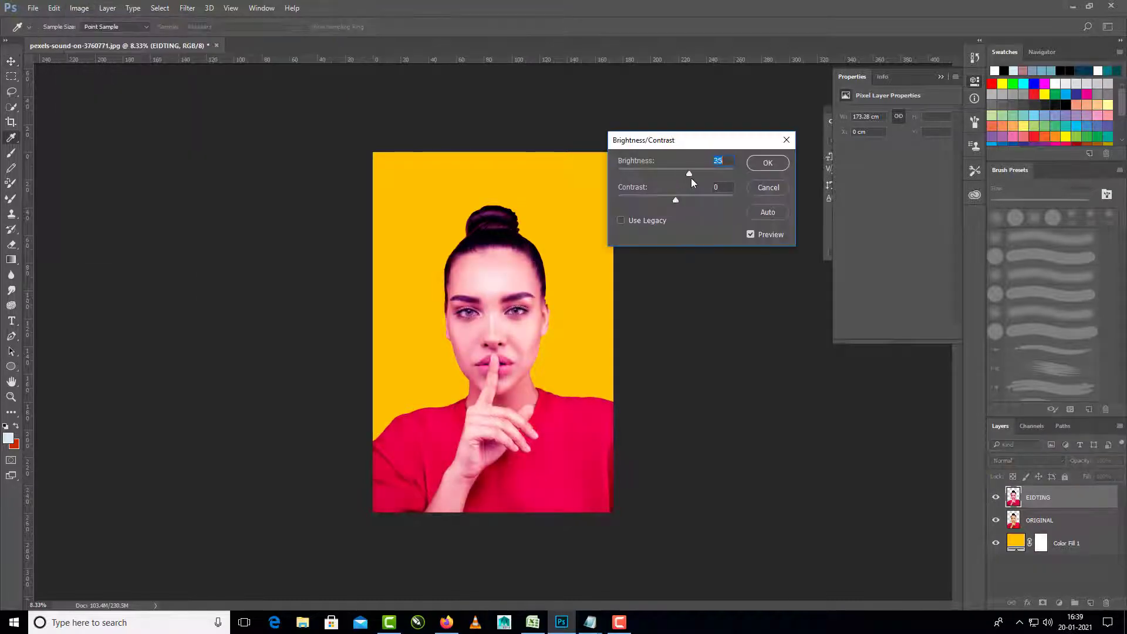
left_click(768, 162)
Reshape the face with Liquify, using smile 84, upper lip -62, lower lip 90, mouth width -3 and mouth height -45
left_click(187, 8)
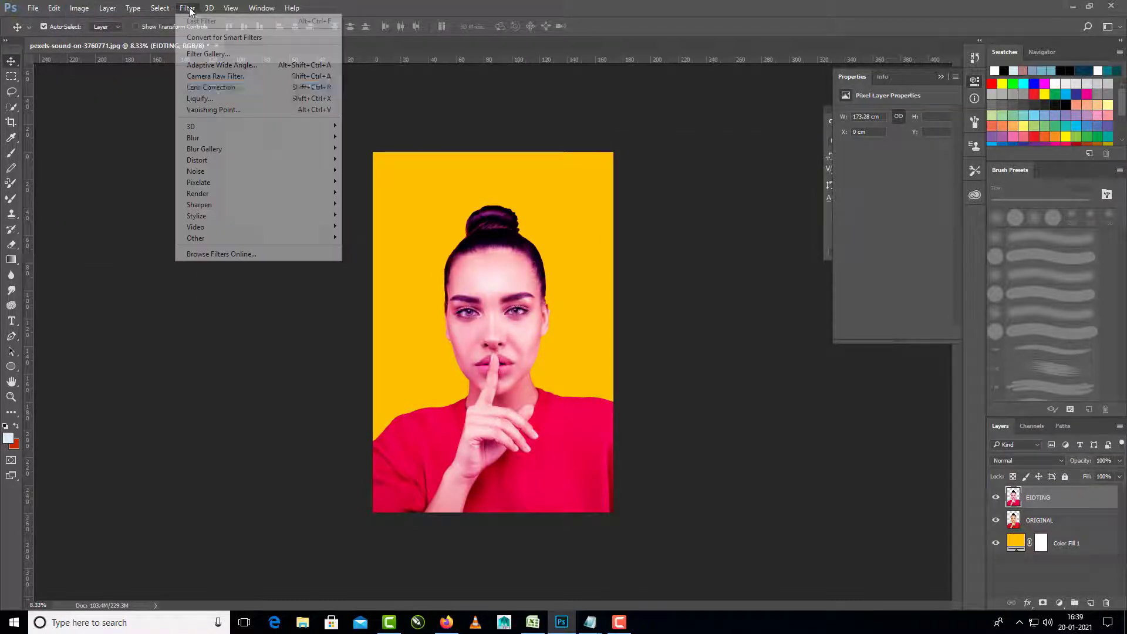
left_click(220, 99)
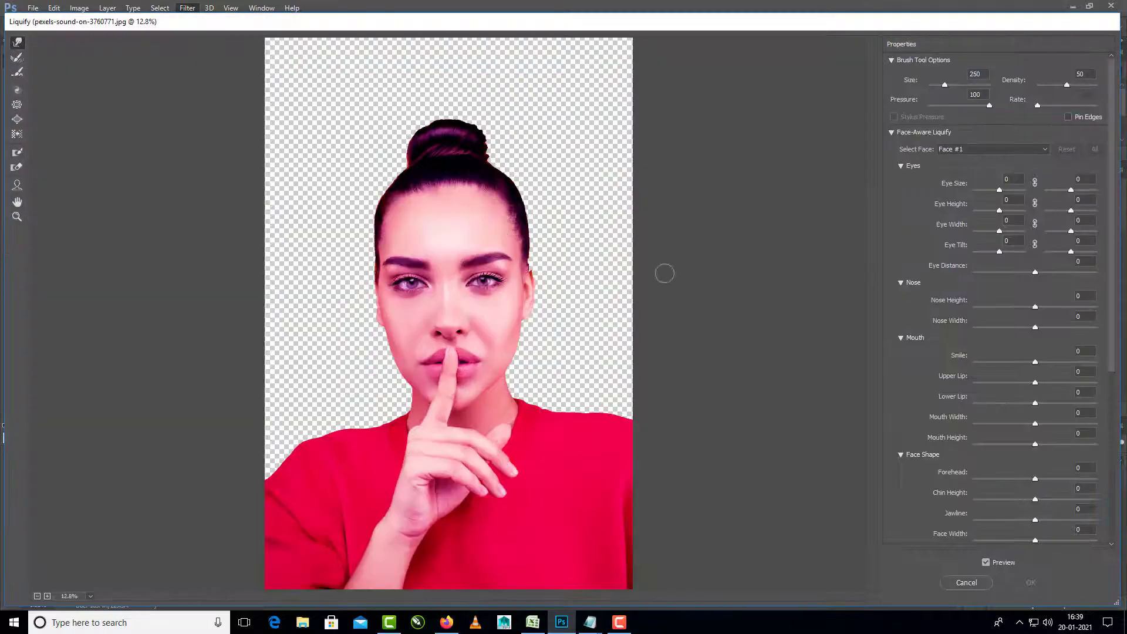
mouse_move(999, 190)
left_mouse_down()
mouse_move(1027, 191)
mouse_move(999, 190)
left_mouse_up()
left_click_drag(1035, 362, 1007, 445)
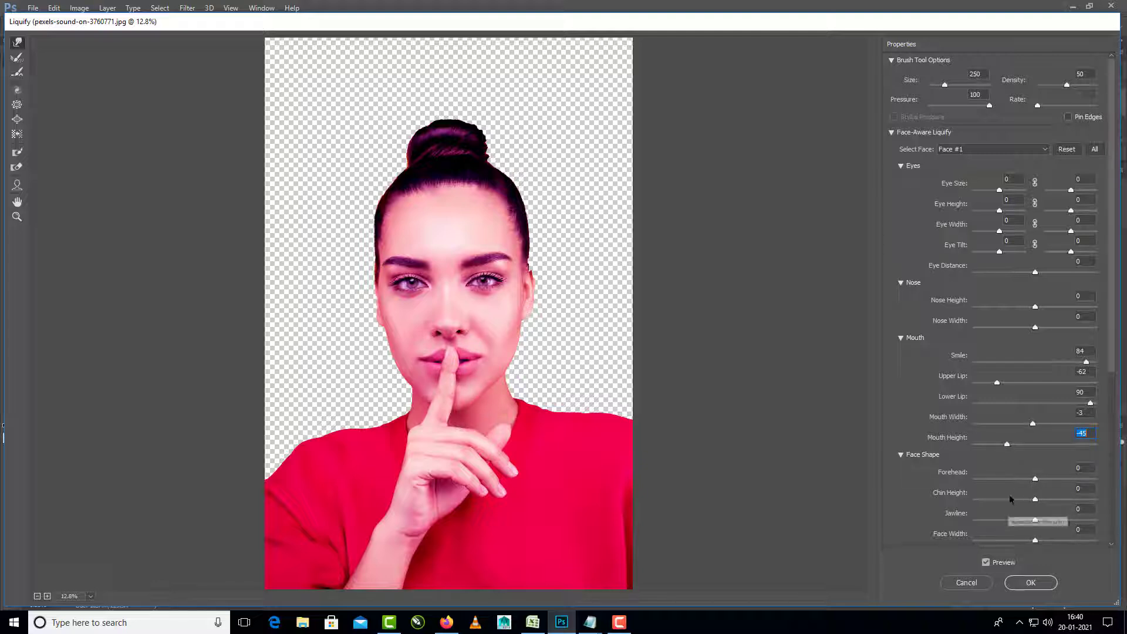
left_click_drag(1035, 479, 1036, 479)
left_click(1027, 582)
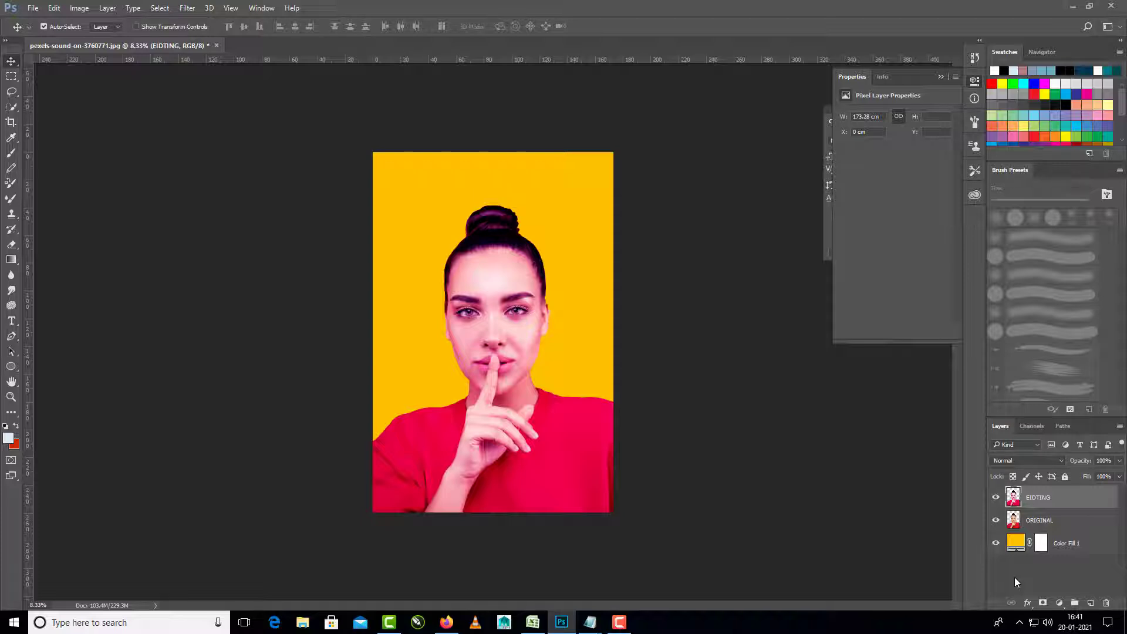
Compare the reshaped, recoloured EIDTING layer with the ORIGINAL layer around the face by hiding and showing it repeatedly
key("ctrl+plus")
key("ctrl+plus")
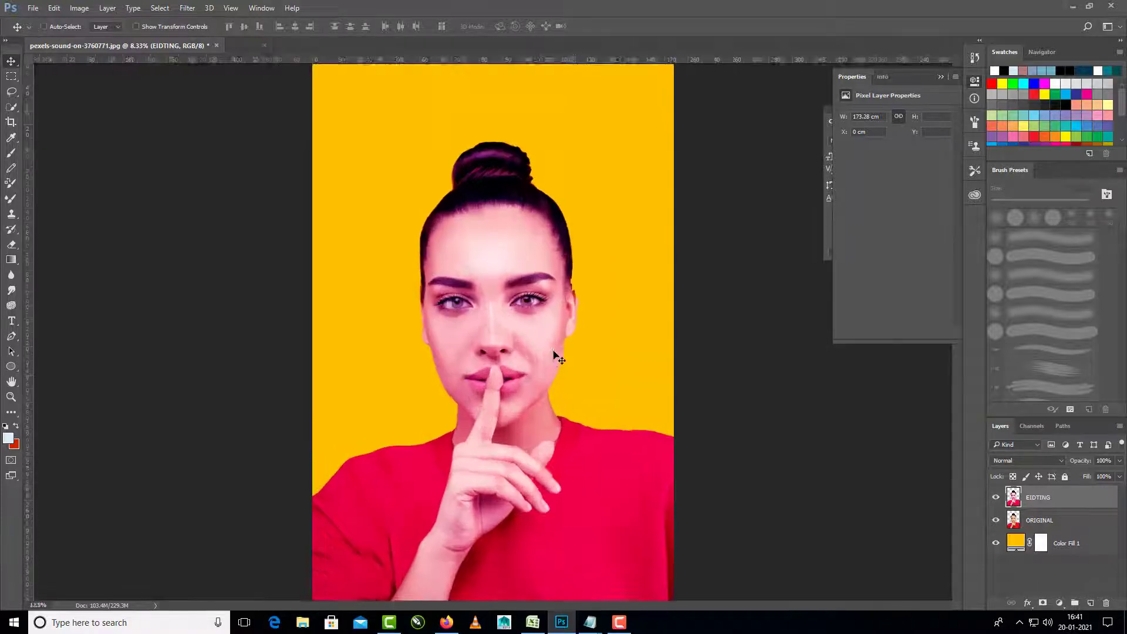
left_click(11, 92)
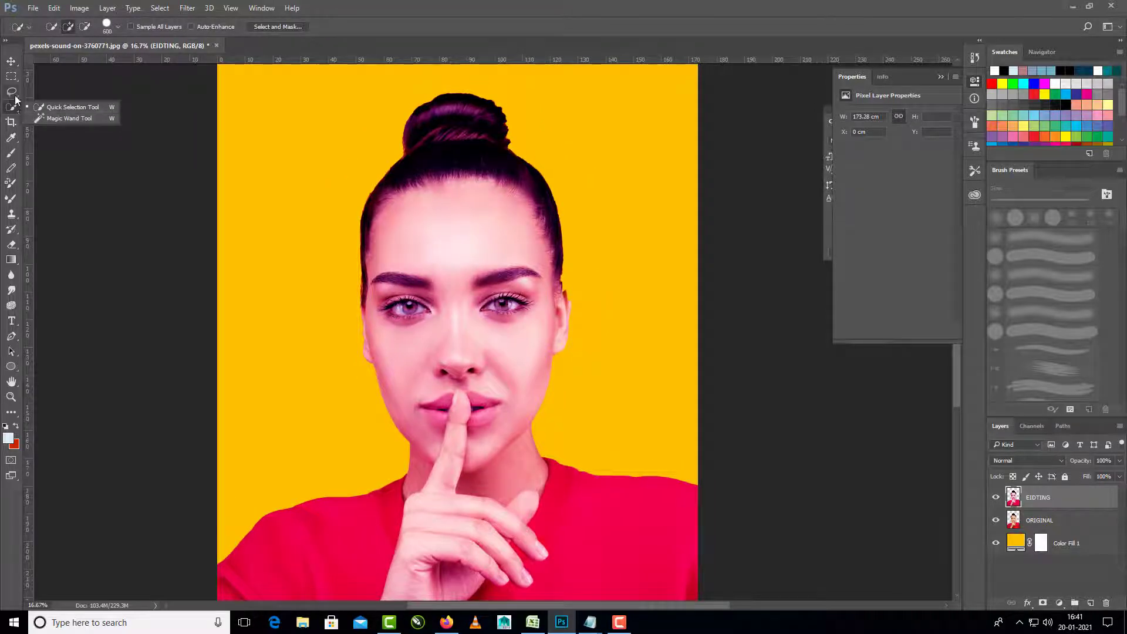
key("ctrl+plus")
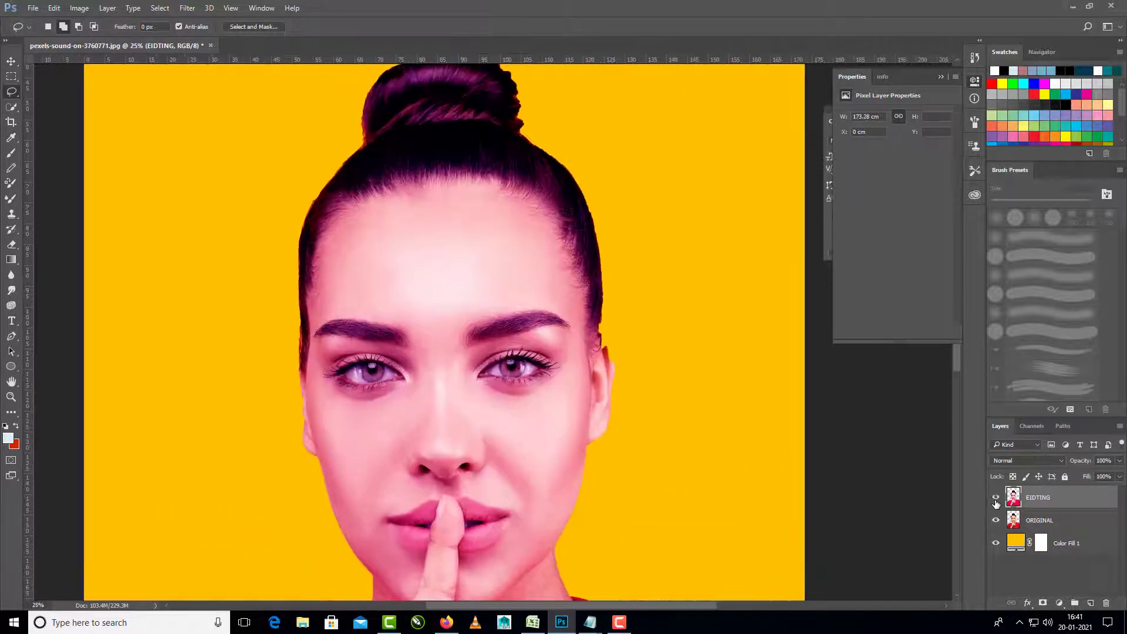
left_click(996, 499)
left_click(996, 499)
left_click(996, 499)
left_click(996, 499)
left_click(995, 499)
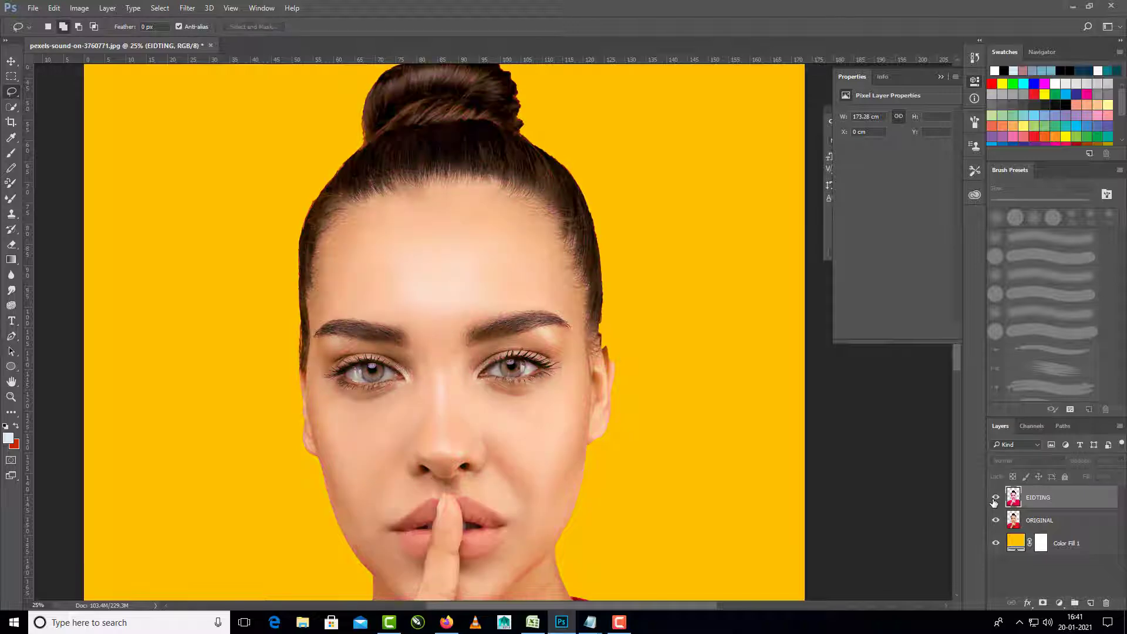
left_click(995, 499)
Hide the EIDTING layer and raise the ORIGINAL layer's brightness to 26 with Brightness/Contrast
left_click(994, 499)
left_click(1057, 521)
left_click(79, 8)
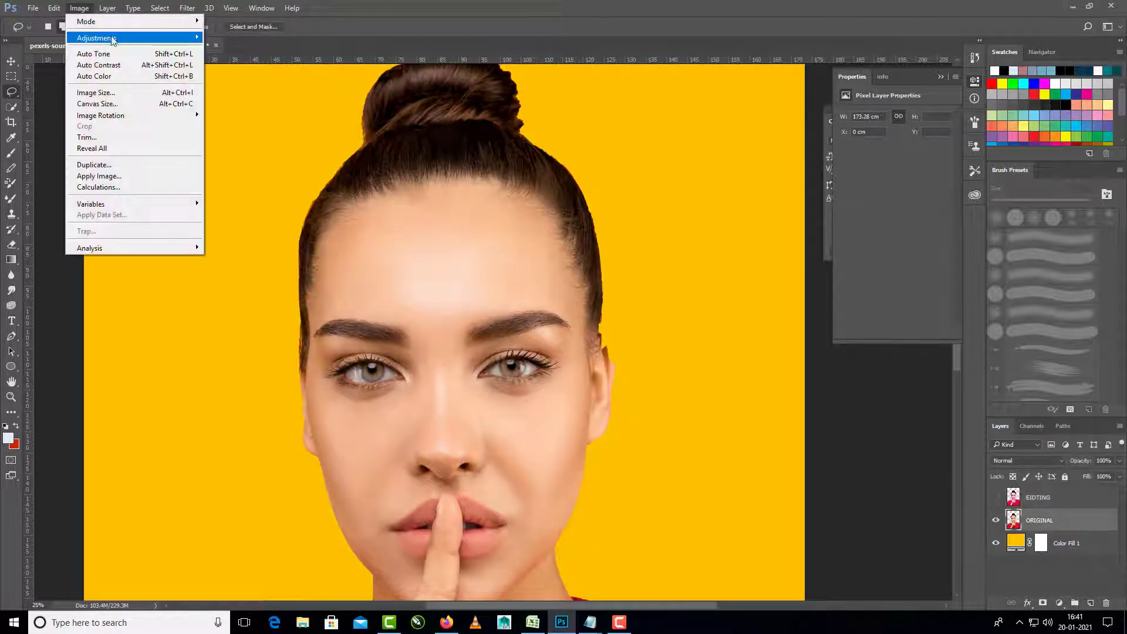
mouse_move(115, 38)
left_click(238, 37)
left_click_drag(676, 173, 685, 176)
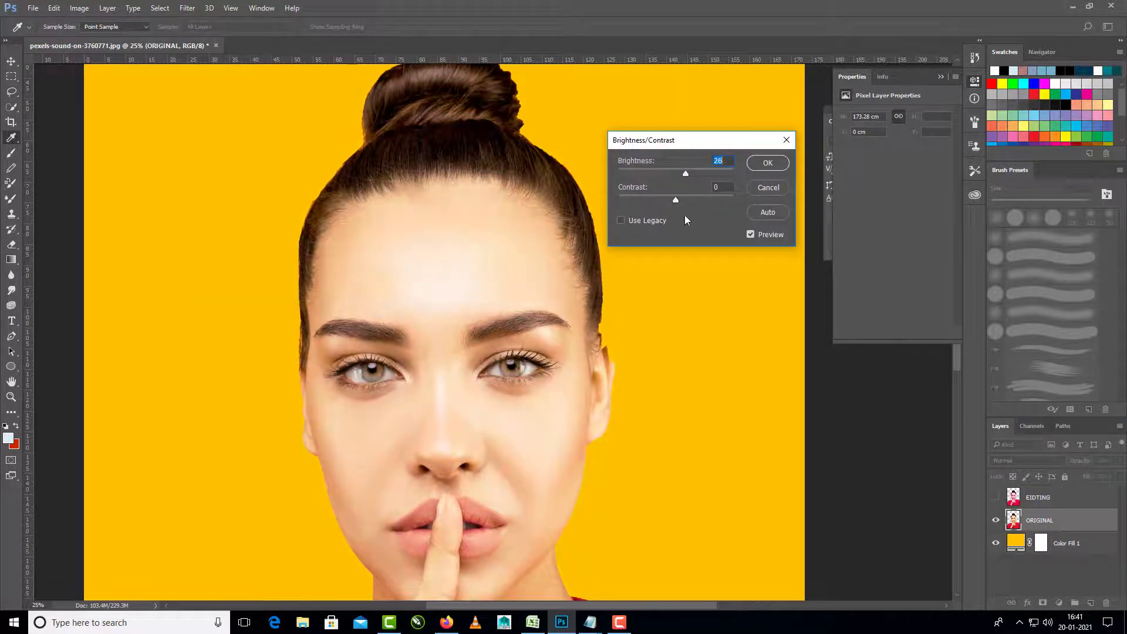
left_click(768, 164)
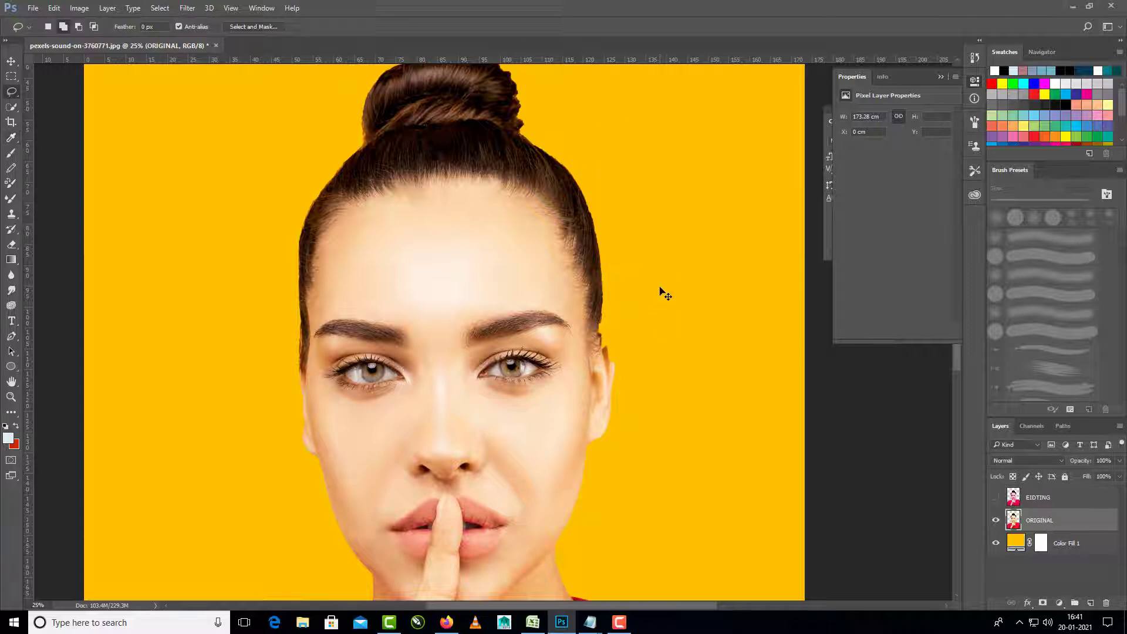
Make the EIDTING layer visible again and select it for editing
key("ctrl+minus")
key("ctrl+minus")
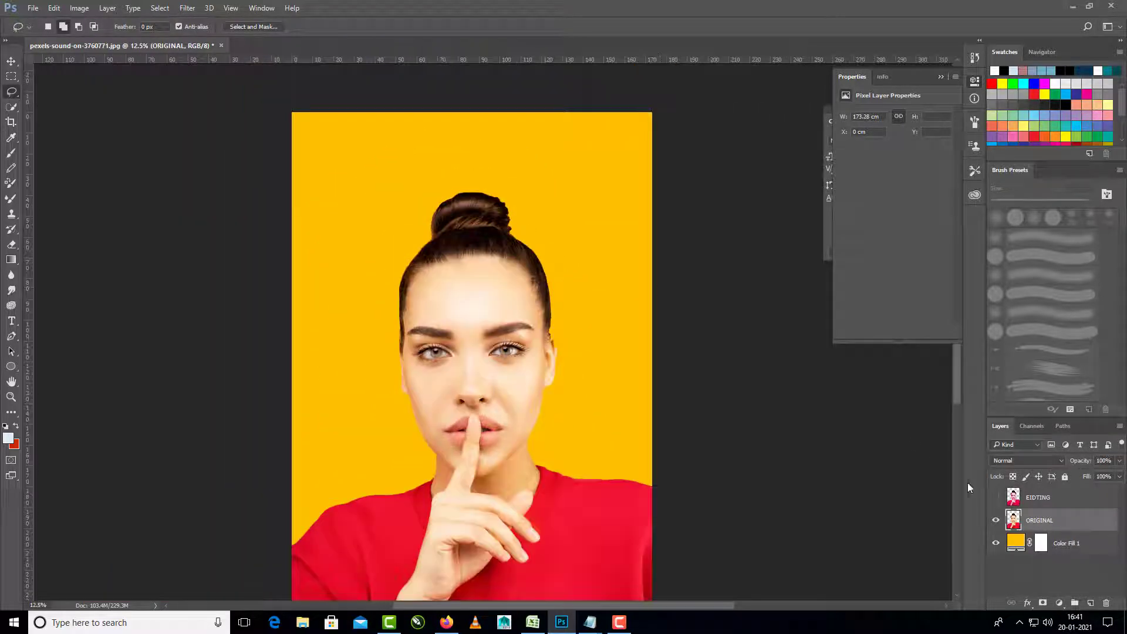
left_click(995, 498)
left_click(1038, 498)
Start a Polygonal Lasso outline at the top of the hair bun and run it down the face's centre line towards the nose tip
right_click(11, 92)
left_click(58, 98)
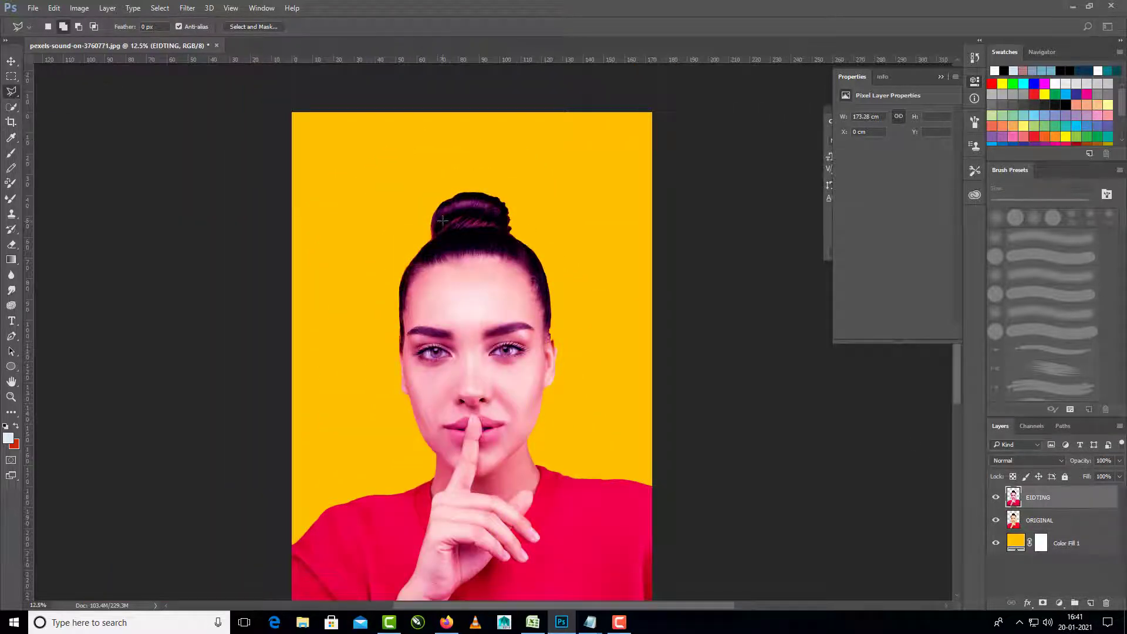
key("ctrl+plus")
scroll(460, 123, "up", 1)
left_click(457, 124)
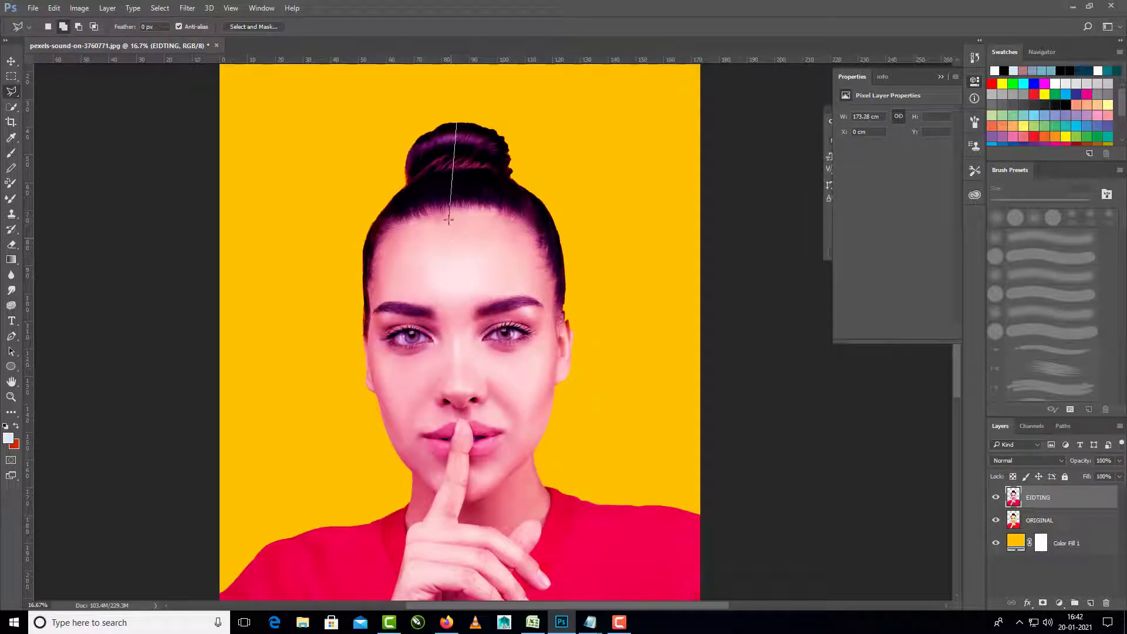
left_click(450, 201)
left_click(459, 386)
Continue the lasso outline from the nose along the right edge of the raised index finger down to the hand
scroll(467, 406, "up", 4)
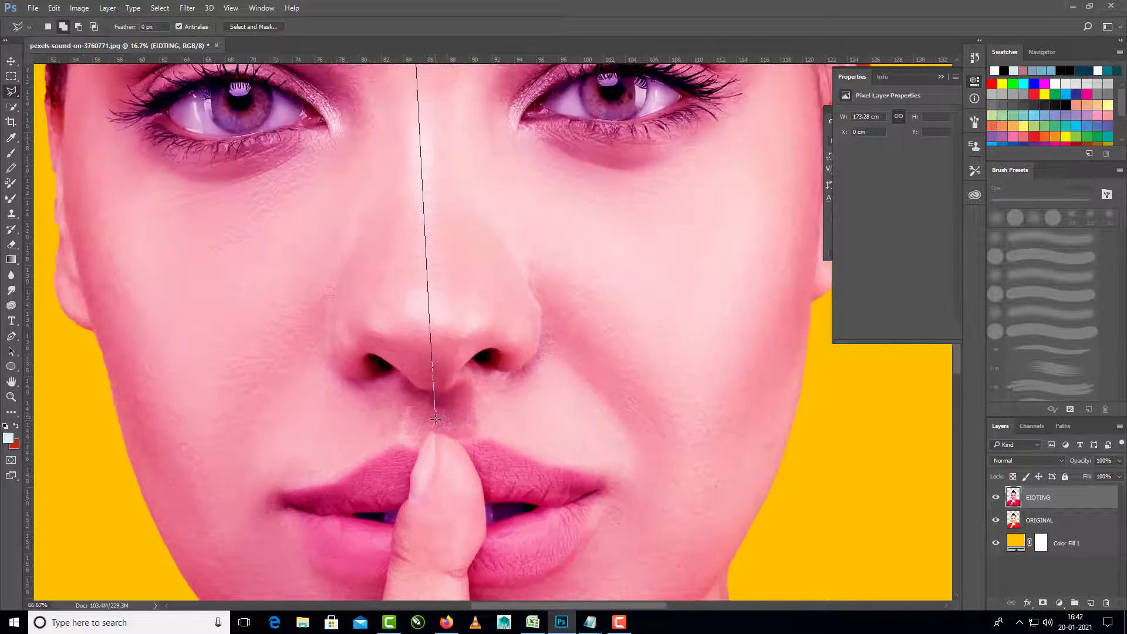
scroll(478, 443, "down", 2)
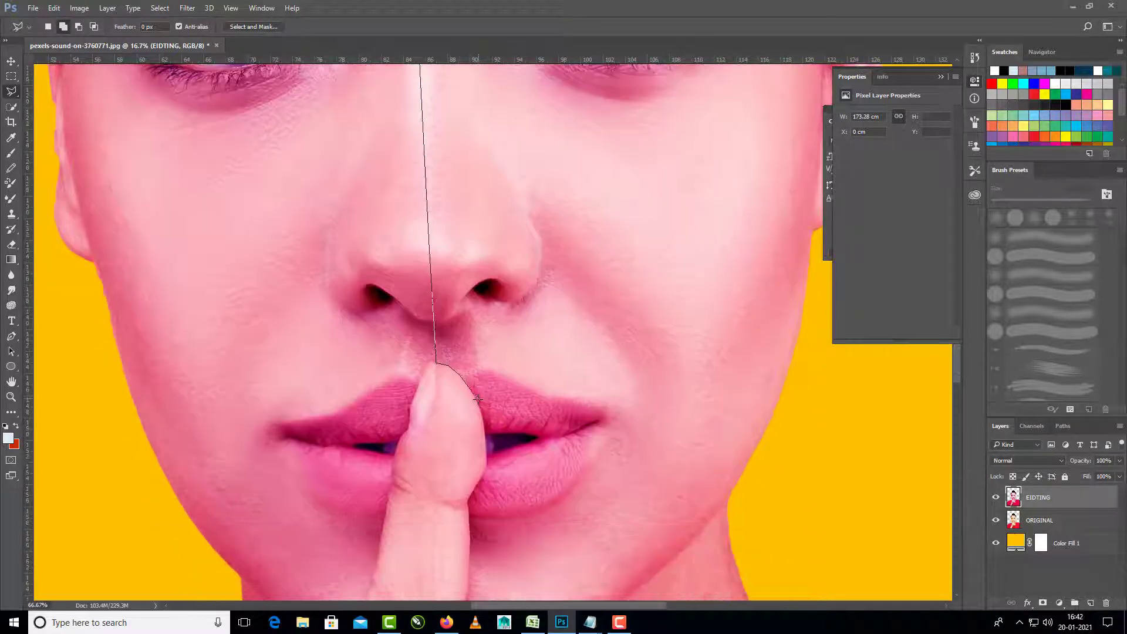
scroll(505, 414, "down", 2)
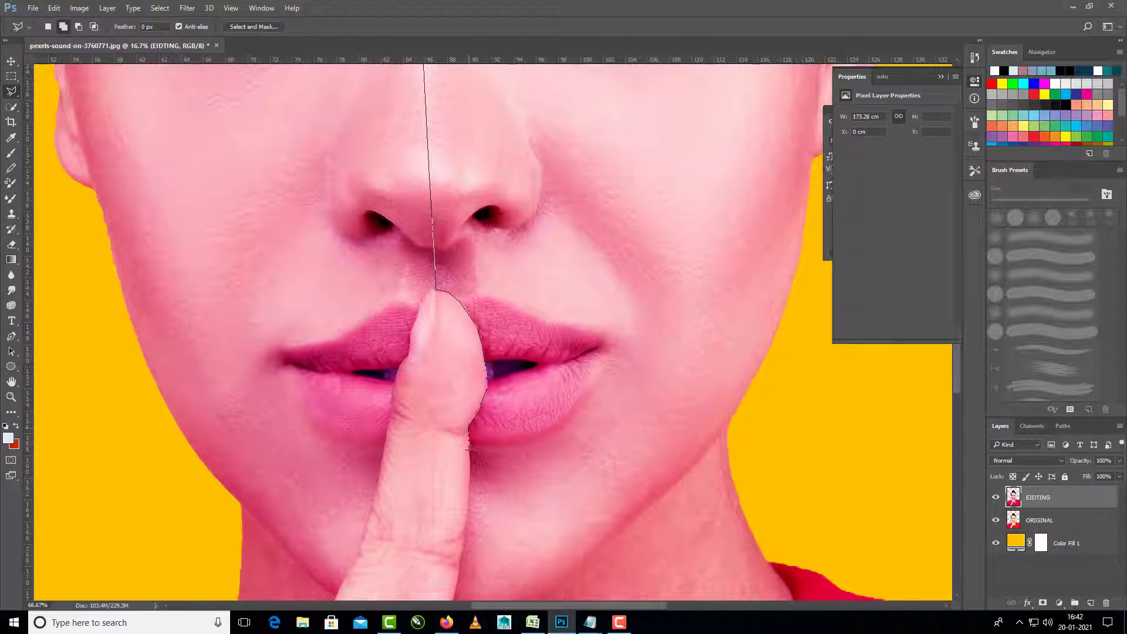
scroll(470, 448, "down", 2)
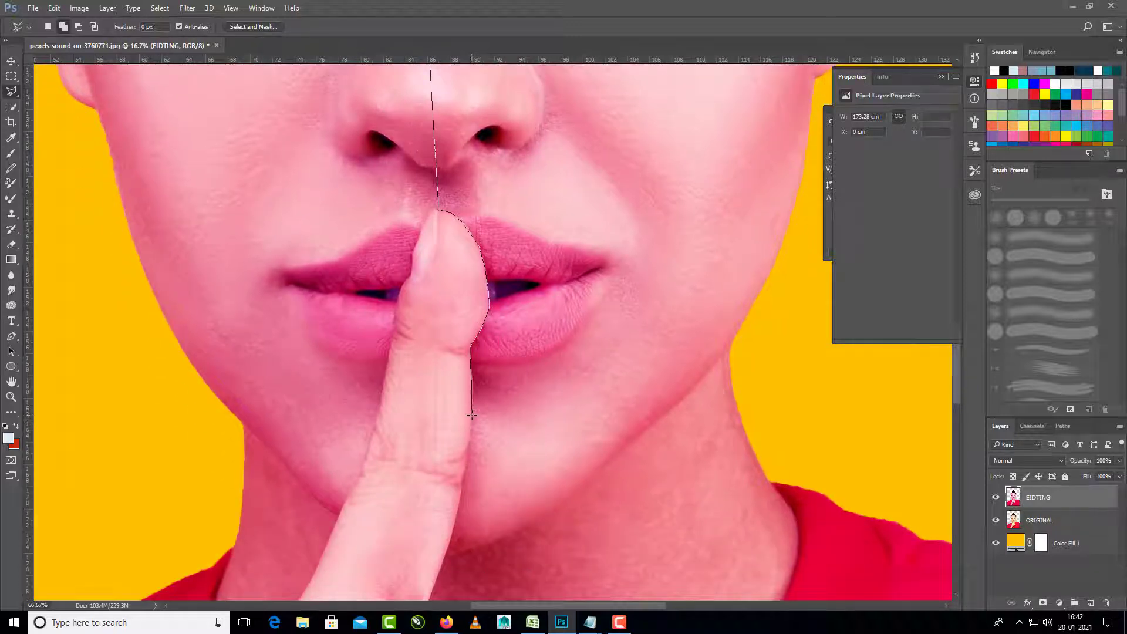
scroll(466, 405, "down", 2)
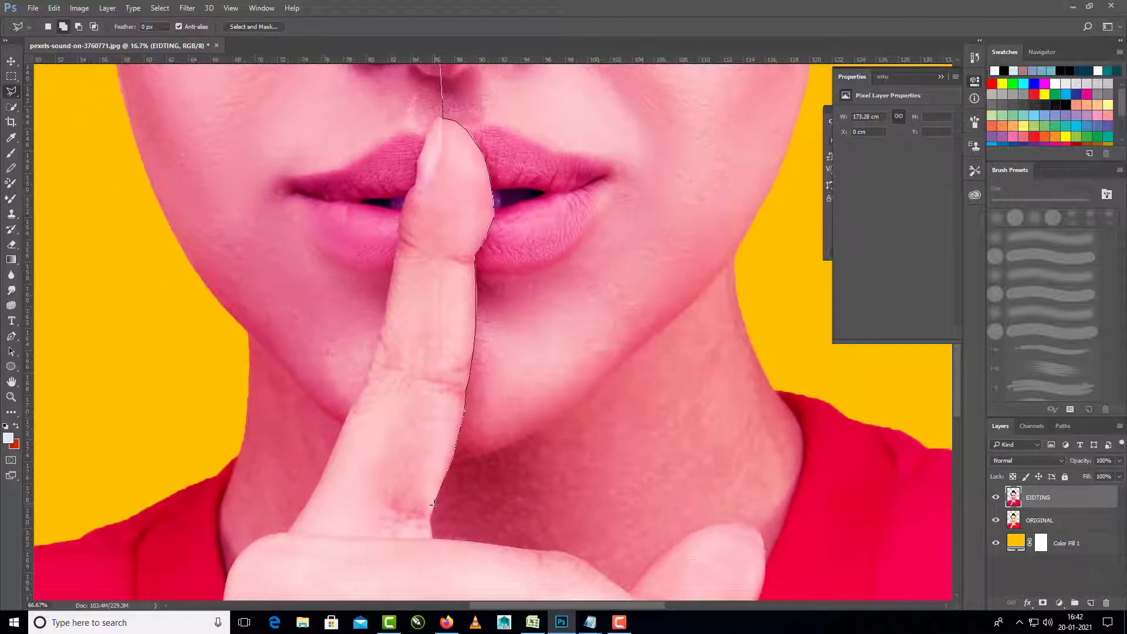
left_click(433, 538)
Continue the lasso outline along the upper edge of the hand and around the tip of the thumb
key("ctrl+minus")
key("ctrl+minus")
key("ctrl+minus")
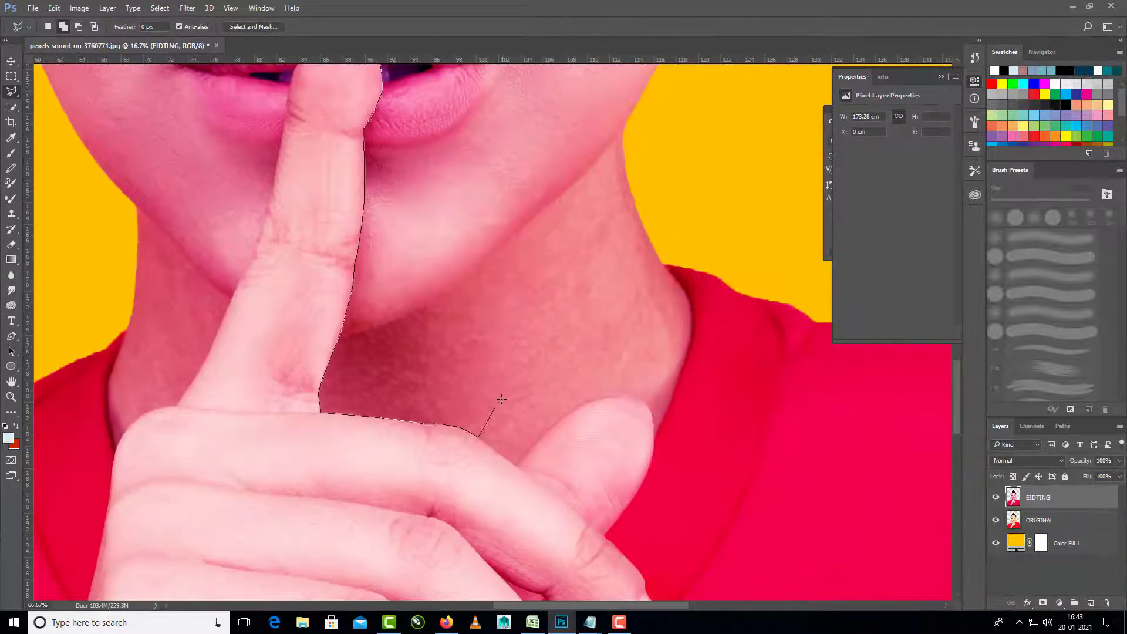
scroll(536, 440, "up", 2)
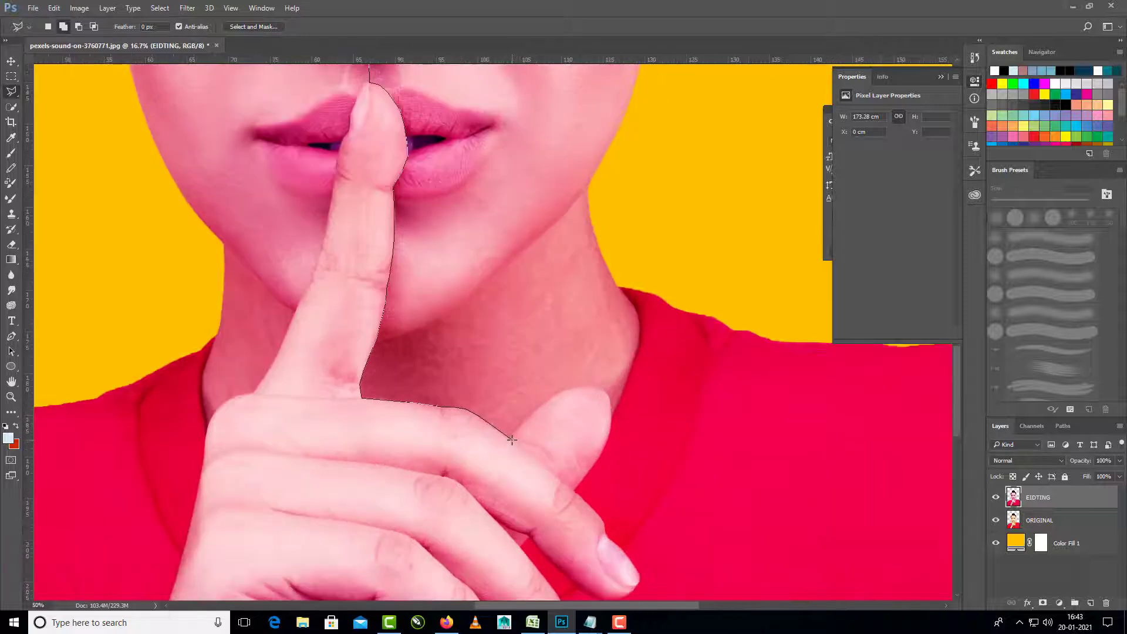
left_click(510, 437)
left_click(555, 392)
left_click(608, 391)
Continue the lasso outline down the thumb's outer edge and along the adjacent finger to its fingertip
scroll(610, 424, "down", 3)
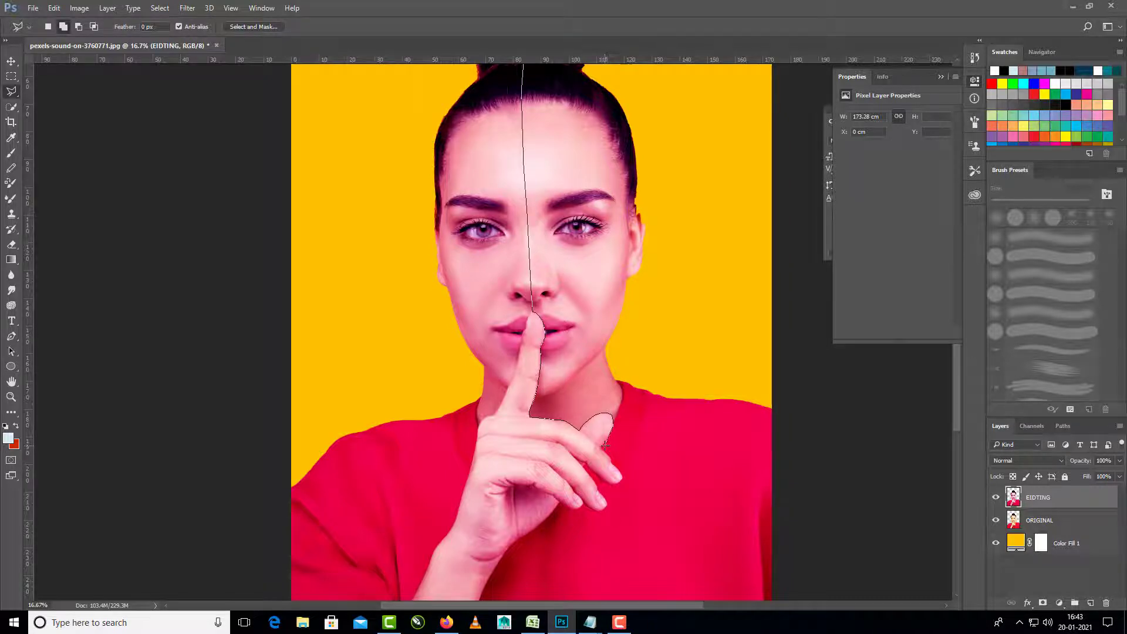
scroll(608, 446, "up", 2)
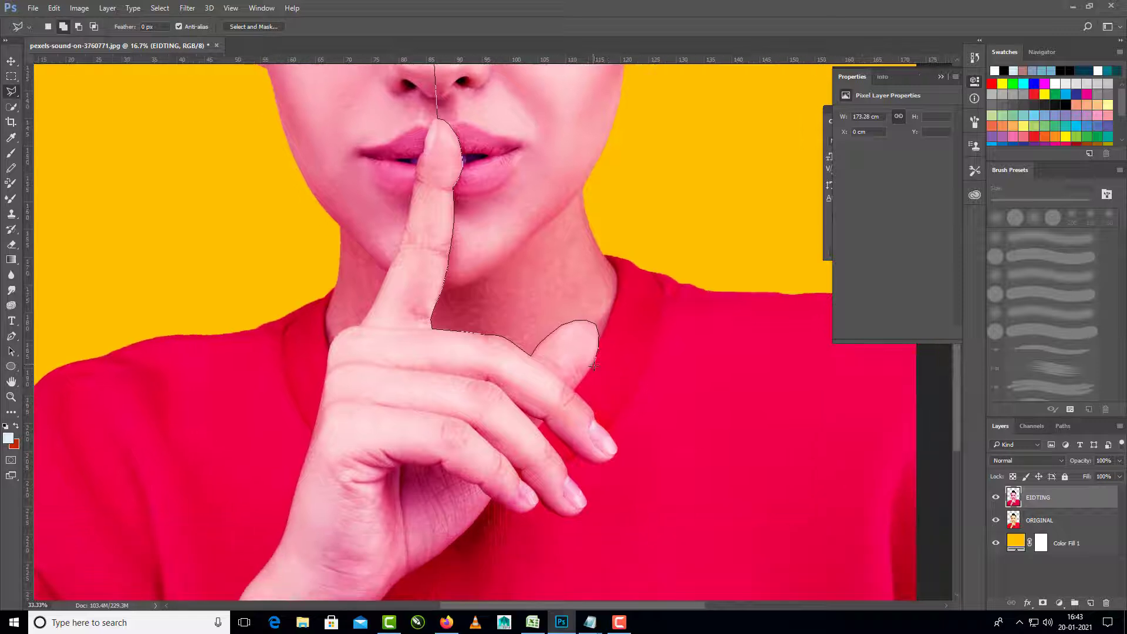
scroll(583, 376, "up", 1)
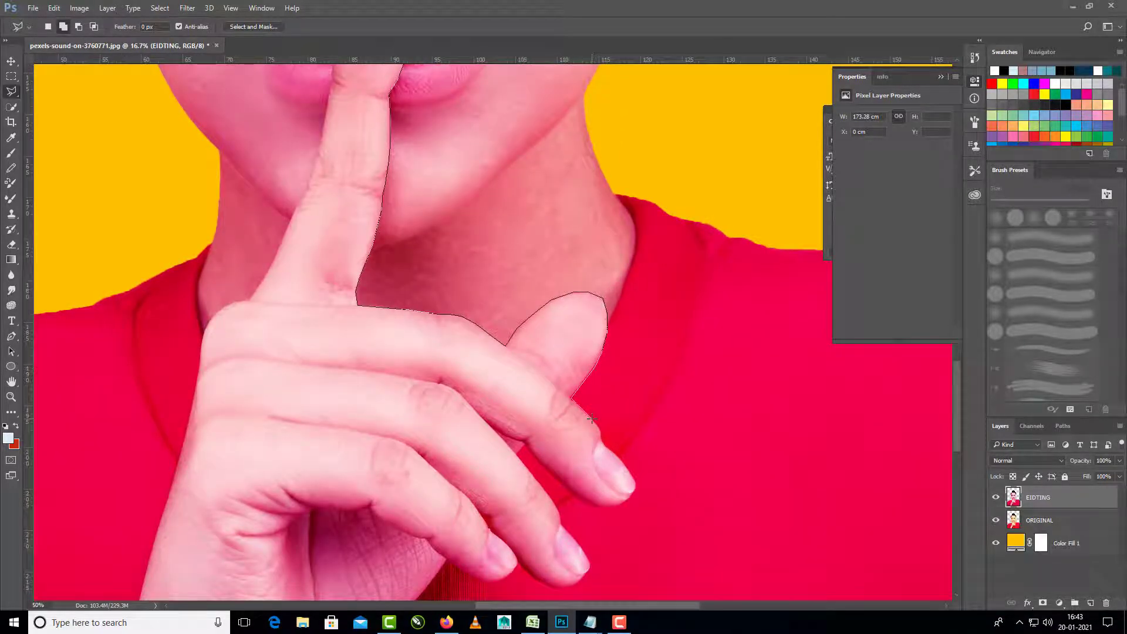
left_click(622, 459)
left_click_drag(649, 471, 607, 387)
Run the lasso outline down past the image's lower edge and around the portrait's right side back above the hair bun
scroll(596, 464, "down", 4)
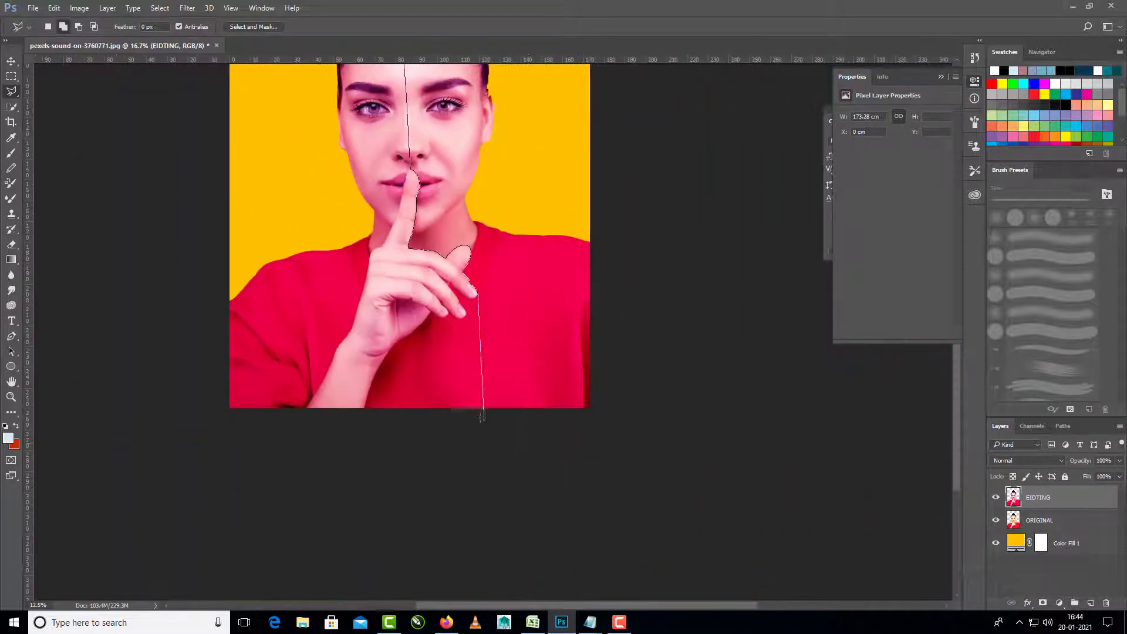
left_click(479, 410)
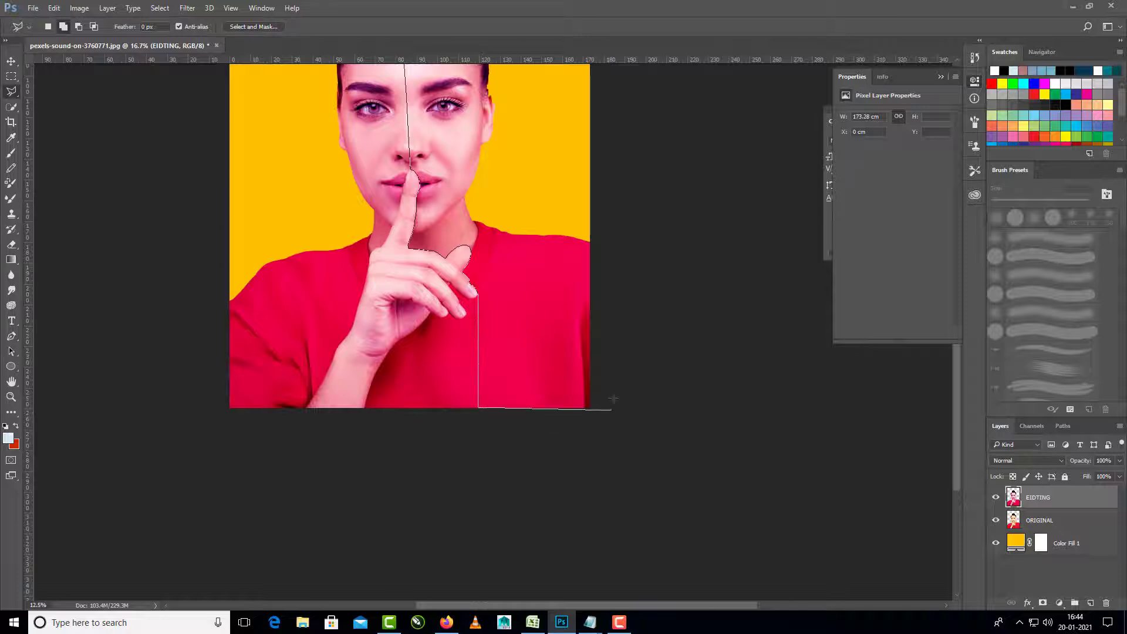
left_click(612, 409)
left_click(612, 243)
mouse_move(600, 94)
left_mouse_down()
mouse_move(609, 300)
mouse_move(611, 290)
left_mouse_up()
left_click(521, 169)
left_click(456, 133)
left_click(428, 131)
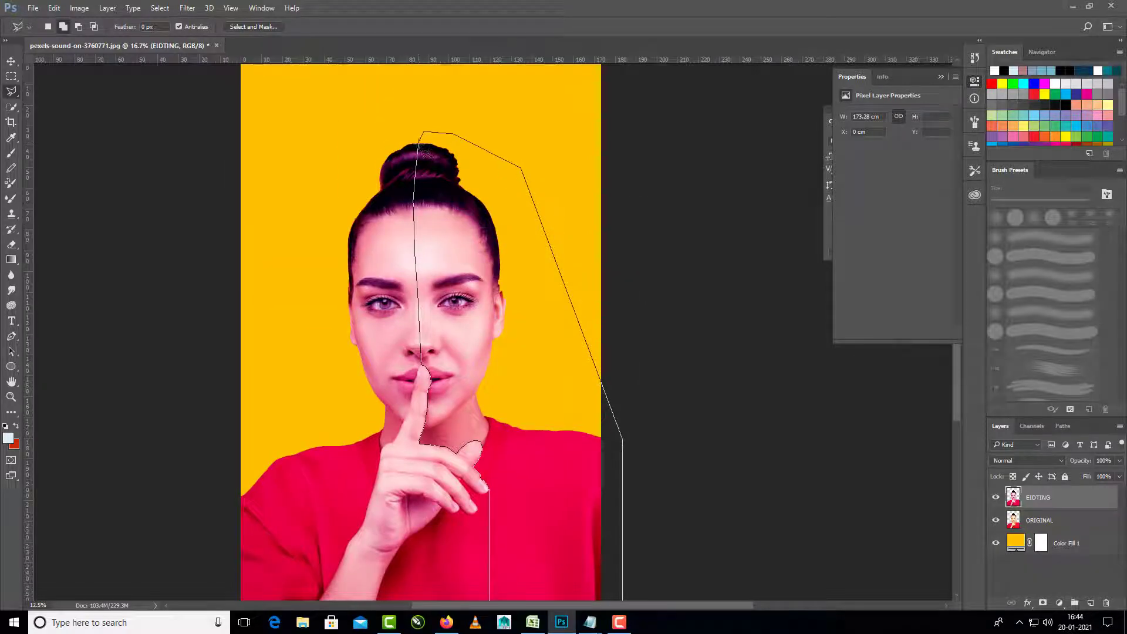
Close the lasso selection and cut the selected right half of the portrait from EIDTING to a new layer
left_click(420, 135)
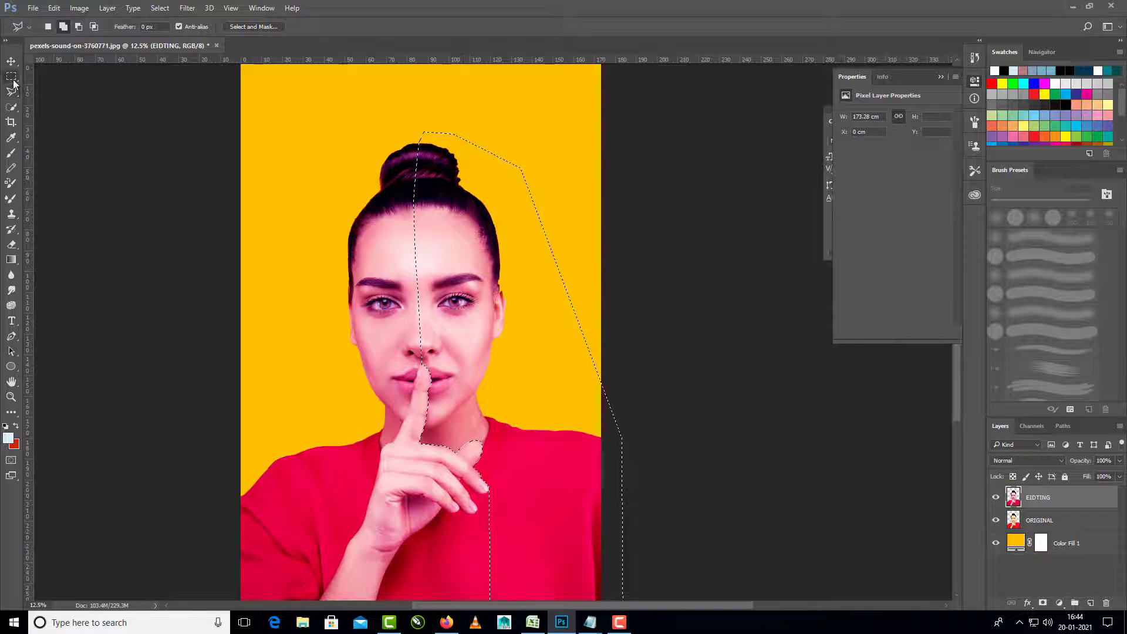
key("m")
left_click(470, 346)
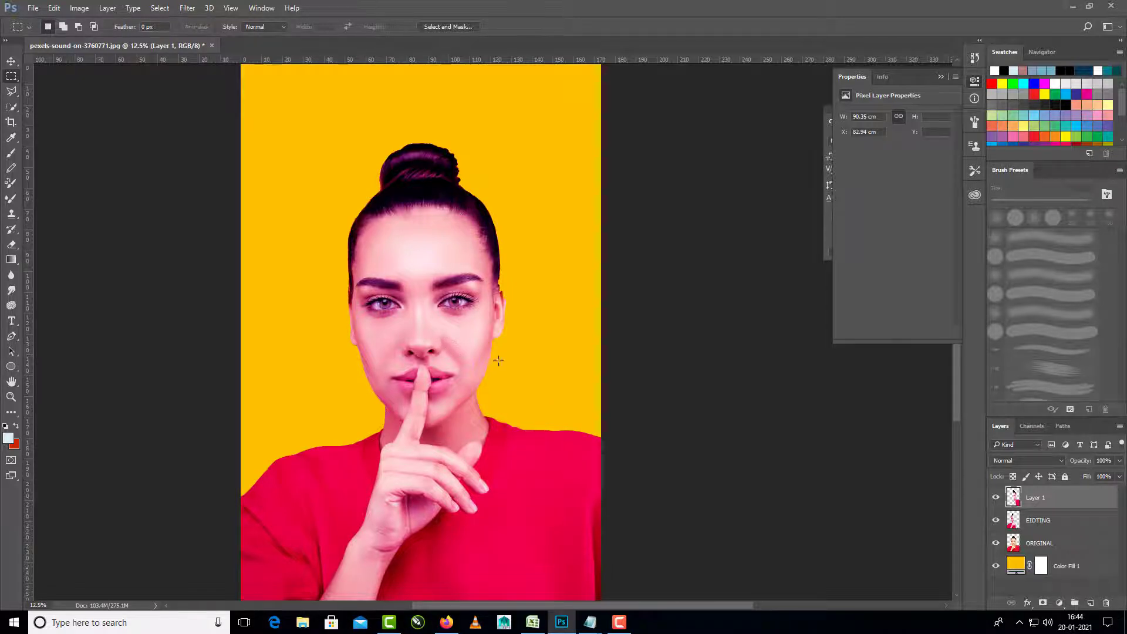
Start Puppet Warp on Layer 1 and place pins down the half face from the hairline to the neck
left_click(53, 7)
left_click(71, 233)
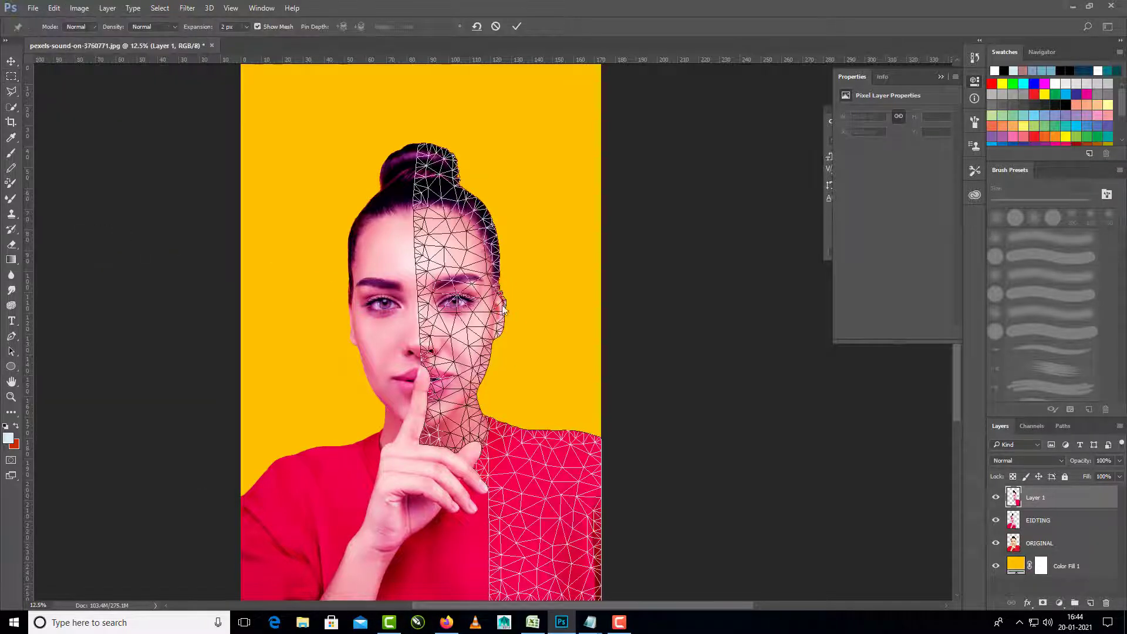
left_click_drag(471, 306, 467, 267)
left_click(435, 163)
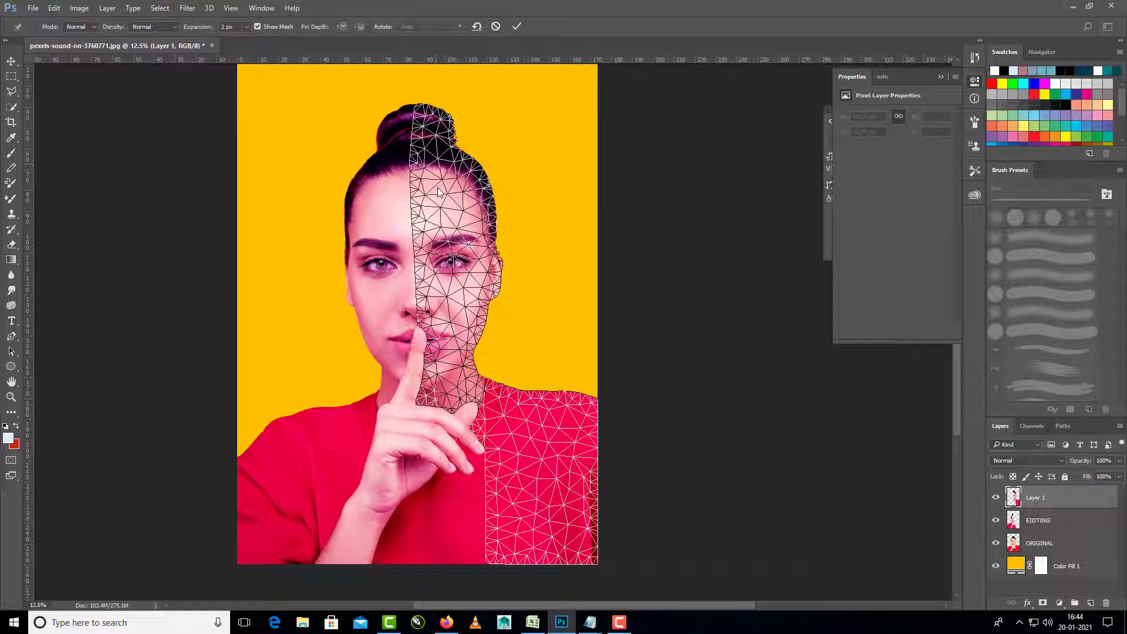
left_click(441, 241)
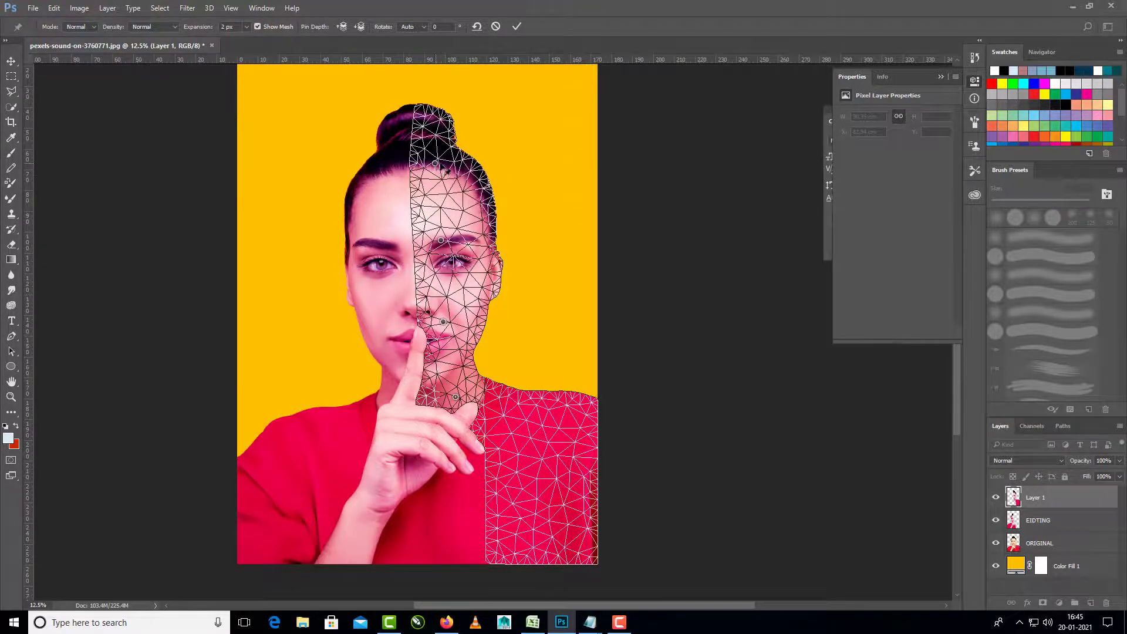
Bend the right half of the head outwards with the Puppet Warp pins, anchoring the shoulder and neck, and apply the warp
left_click_drag(436, 163, 477, 167)
left_click_drag(441, 241, 481, 251)
left_click(582, 410)
left_click_drag(477, 167, 552, 198)
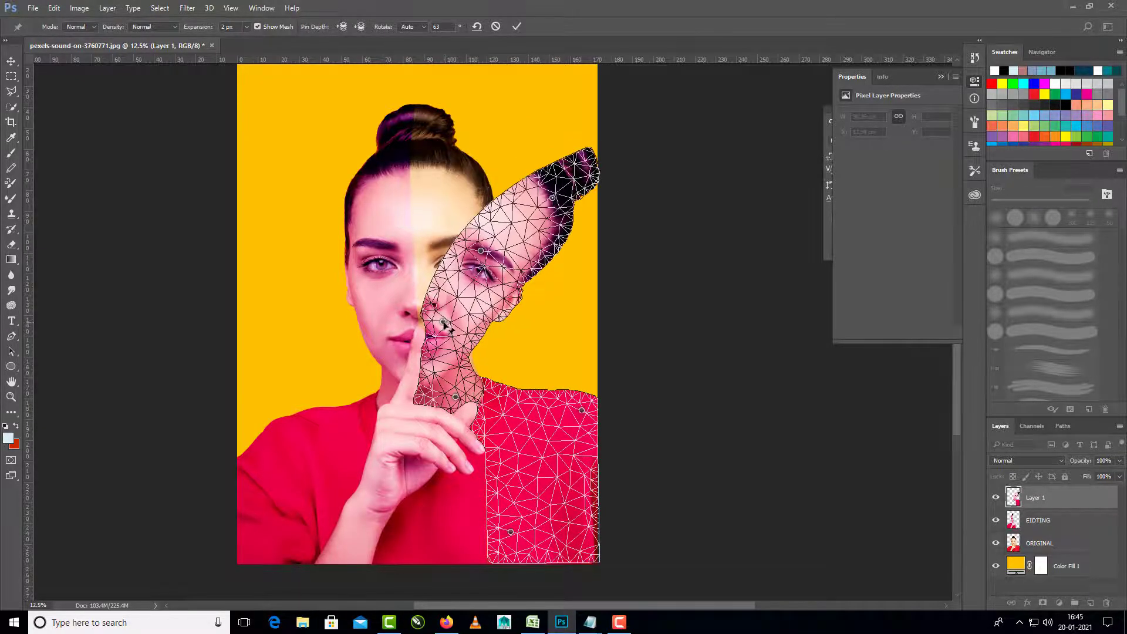
mouse_move(443, 321)
left_mouse_down()
mouse_move(468, 319)
mouse_move(460, 322)
left_mouse_up()
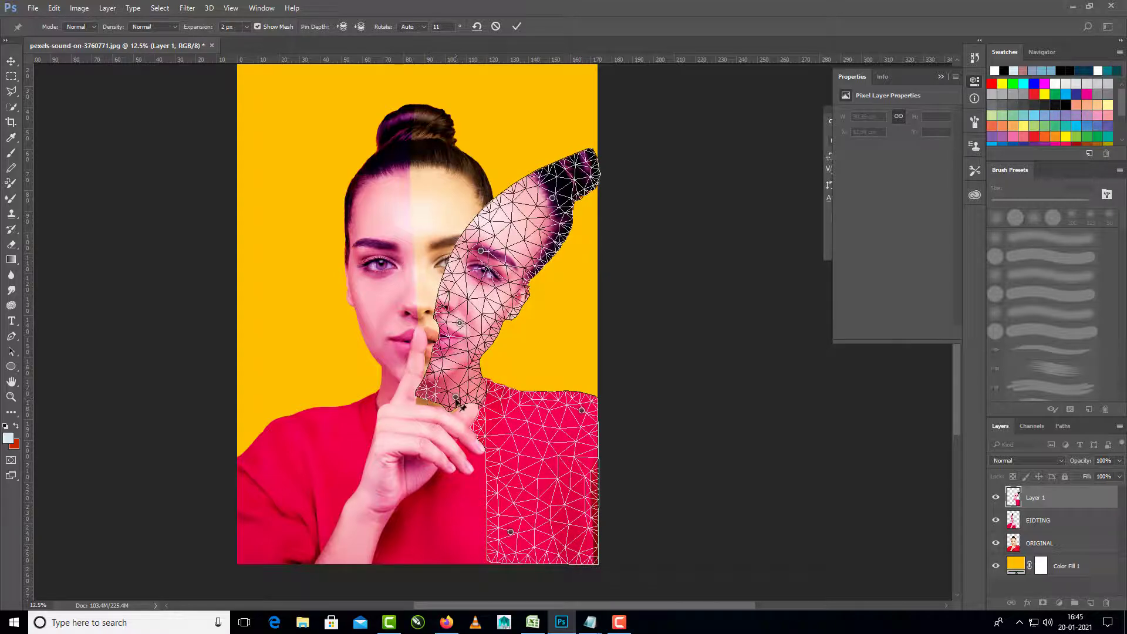
left_click_drag(457, 398, 424, 400)
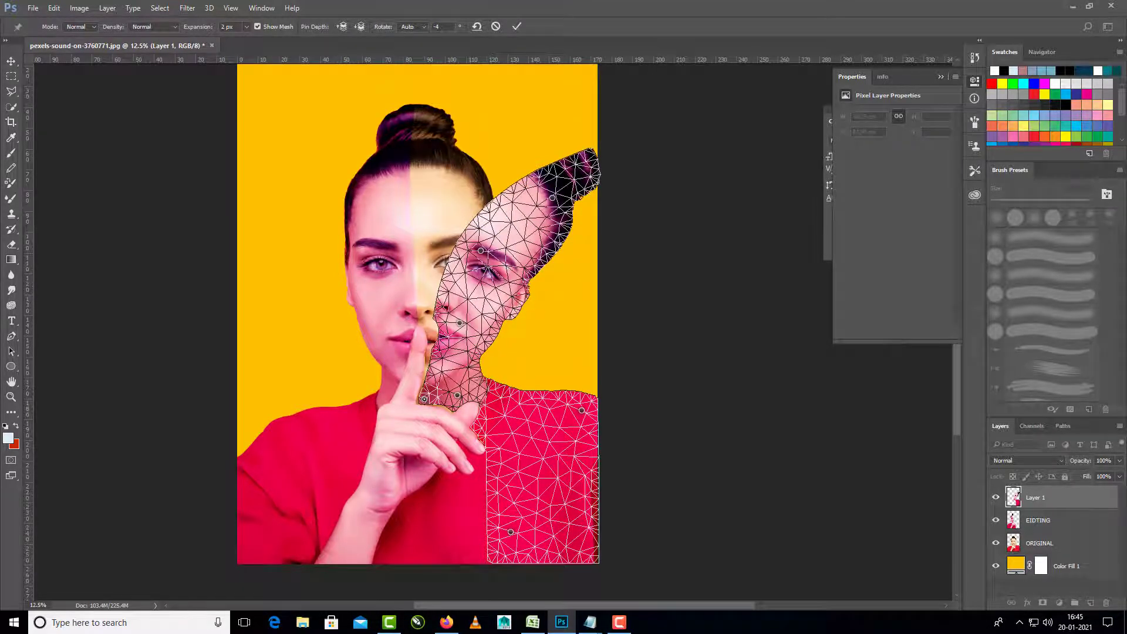
key("Return")
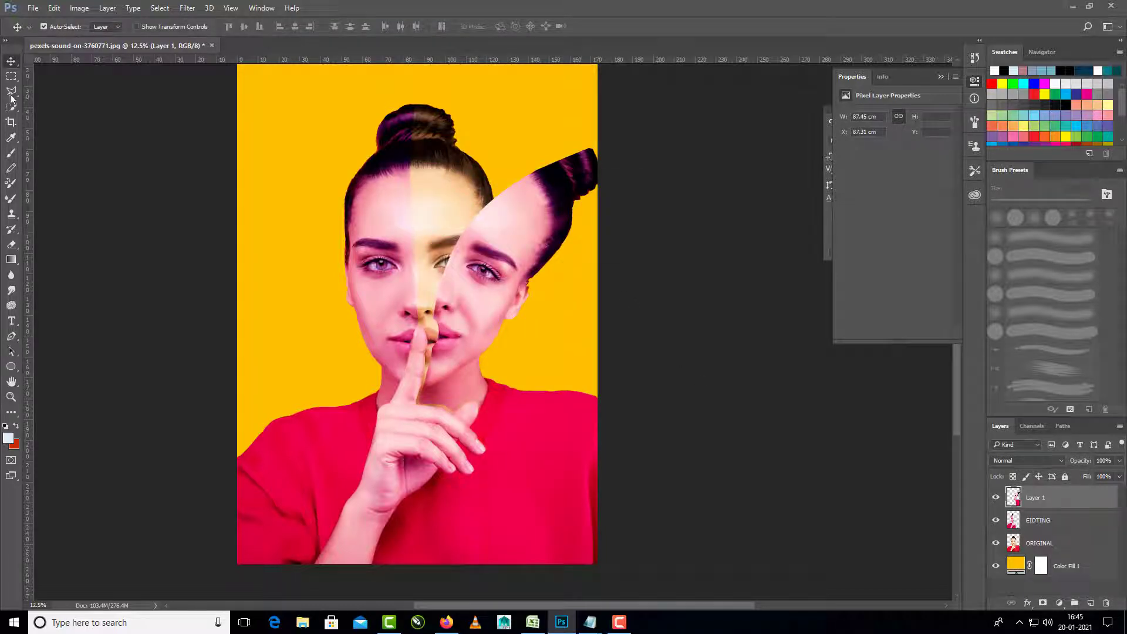
Start Puppet Warp on the EIDTING layer and pin the left half's hair, brow, mouth, chin, shoulder, hand and lower corners
left_click(1055, 527)
left_click(53, 7)
left_click(71, 222)
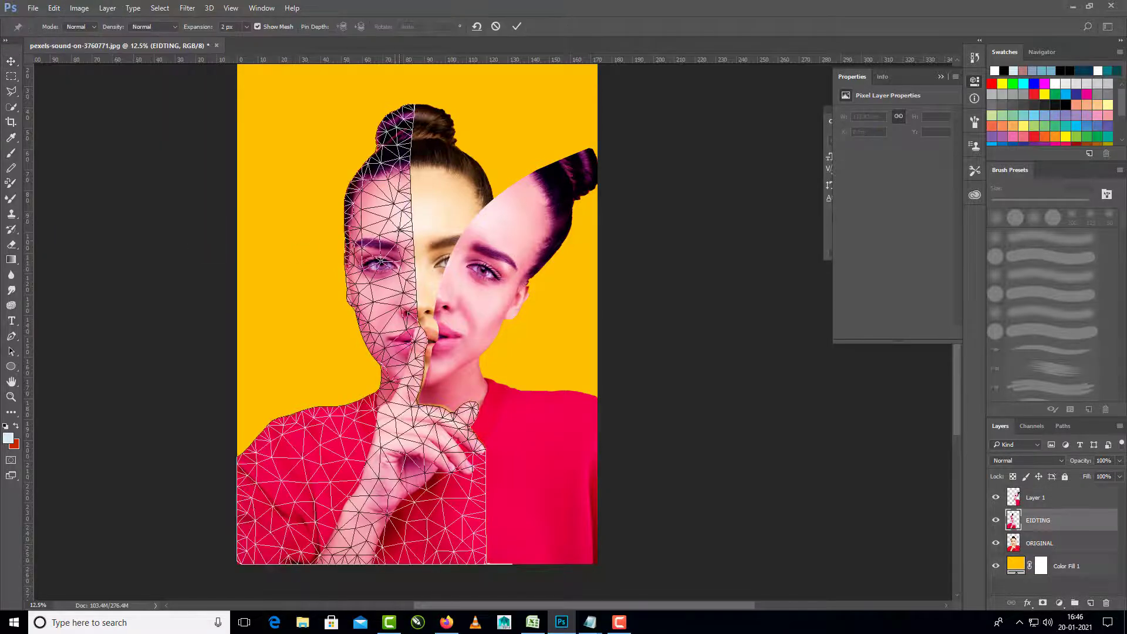
left_click(393, 155)
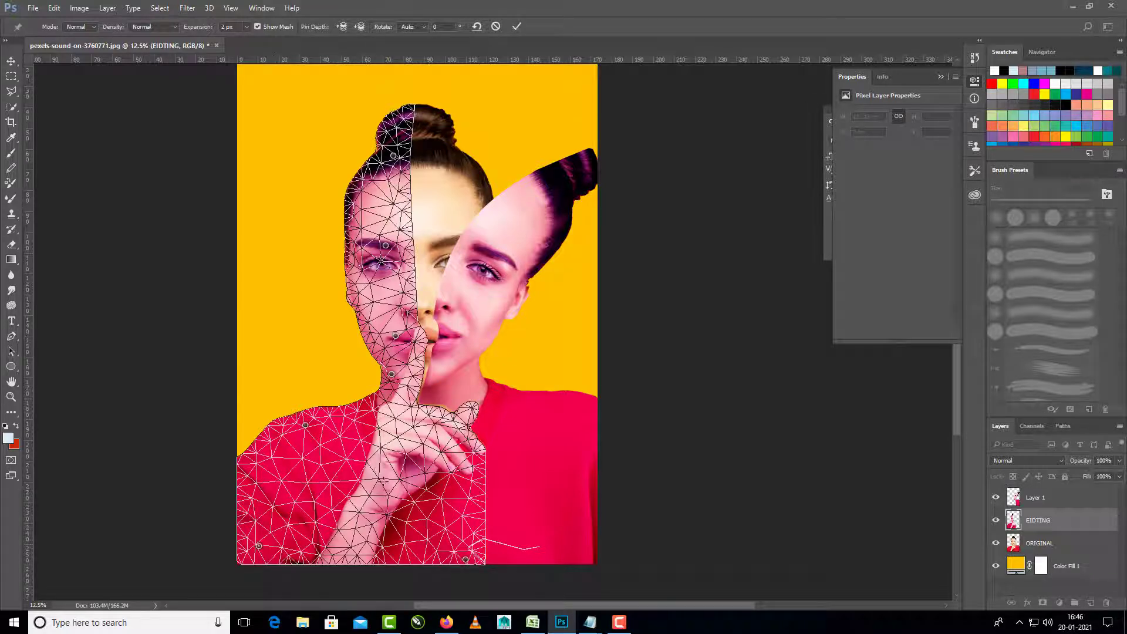
Try bending the left half of the head outwards with the Puppet Warp pins, apply the warp and undo it
left_click_drag(393, 155, 304, 170)
left_click_drag(385, 245, 359, 254)
mouse_move(304, 169)
left_mouse_down()
mouse_move(285, 189)
mouse_move(293, 182)
left_mouse_up()
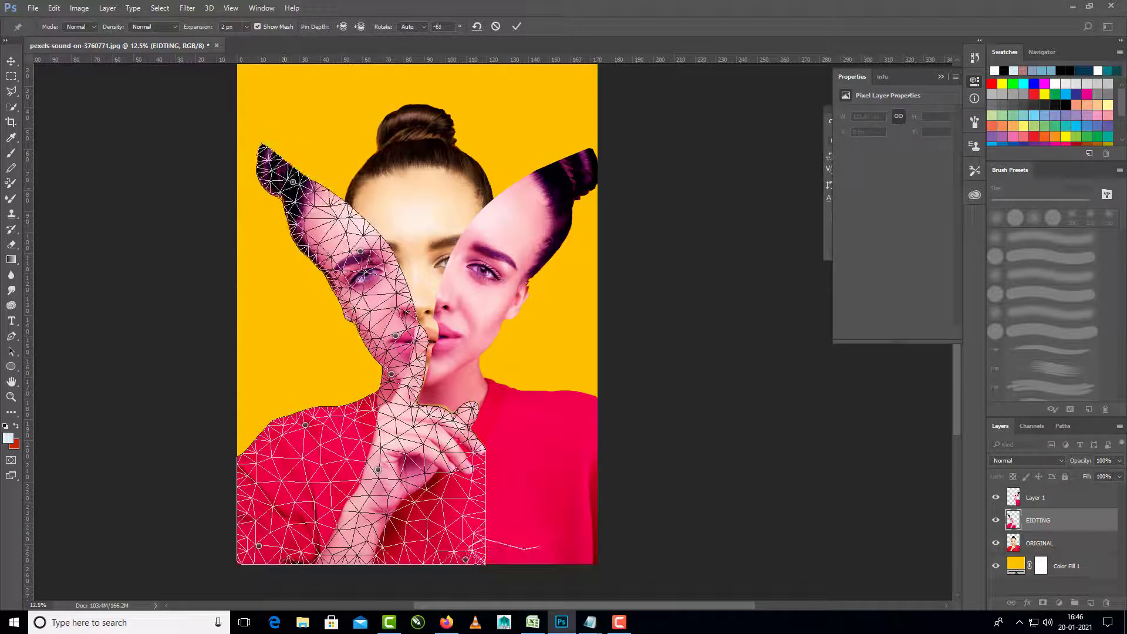
left_click_drag(359, 253, 344, 265)
left_click_drag(396, 336, 393, 336)
left_click_drag(391, 374, 385, 379)
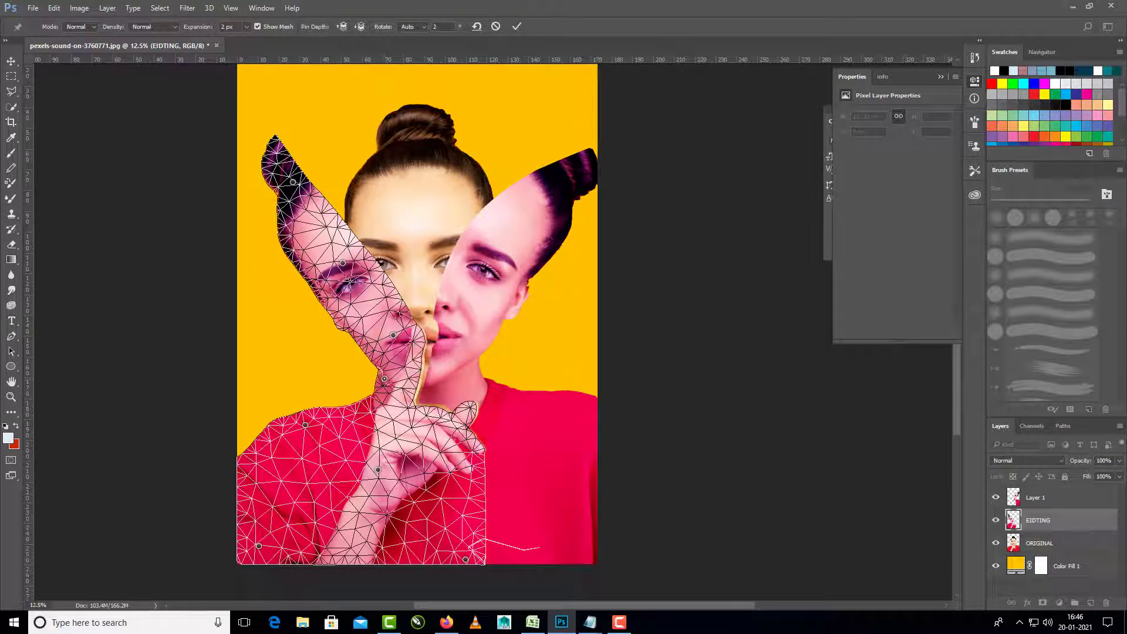
left_click_drag(393, 337, 379, 342)
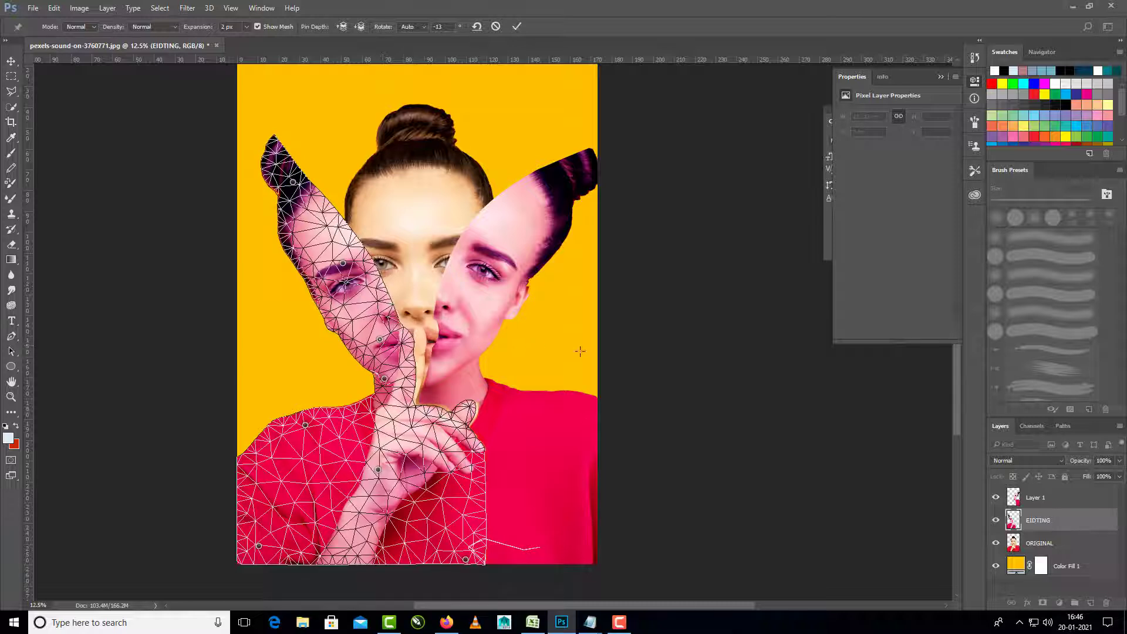
key("Return")
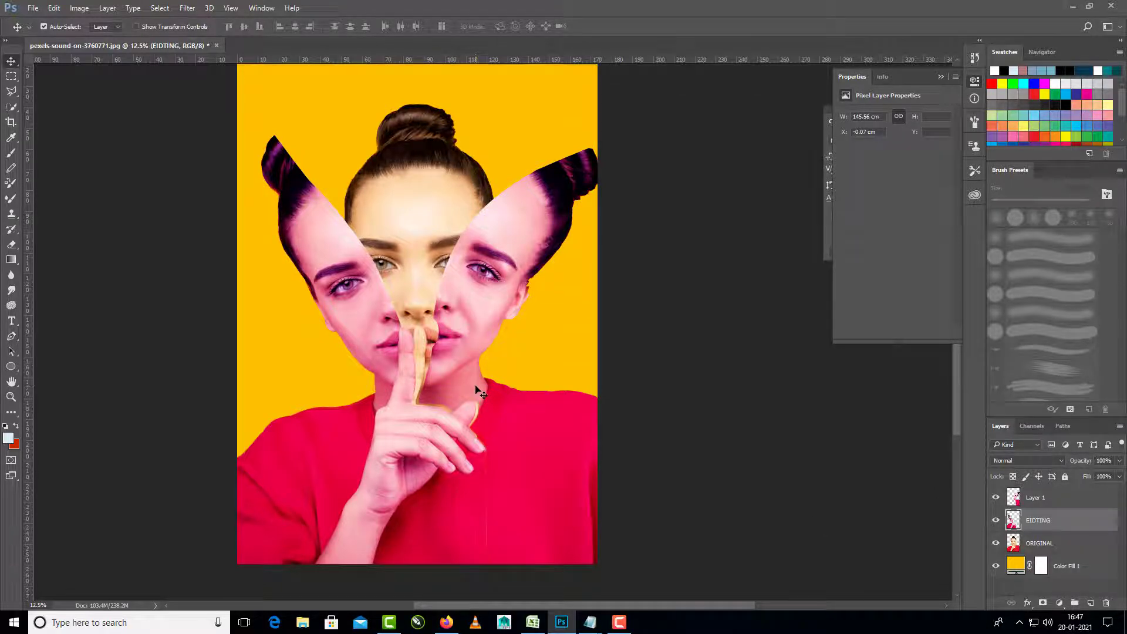
key("ctrl+z")
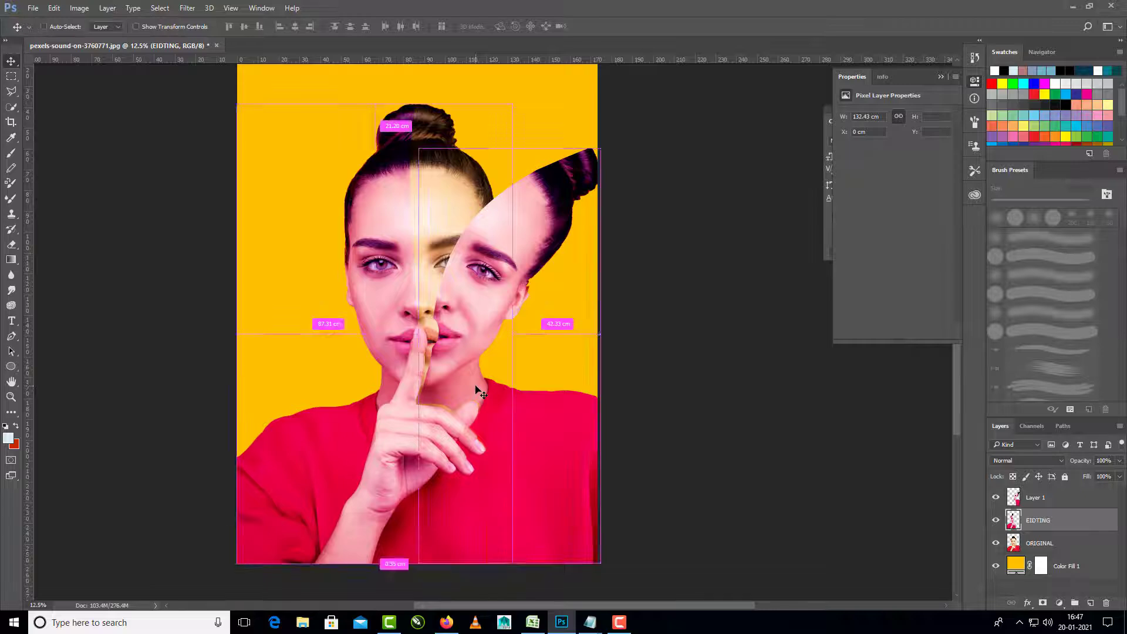
Select the raised finger, hand and forearm on the EIDTING layer with the Quick Selection tool
key("ctrl+plus")
key("ctrl+plus")
left_click_drag(456, 332, 505, 296)
left_click_drag(503, 355, 508, 359)
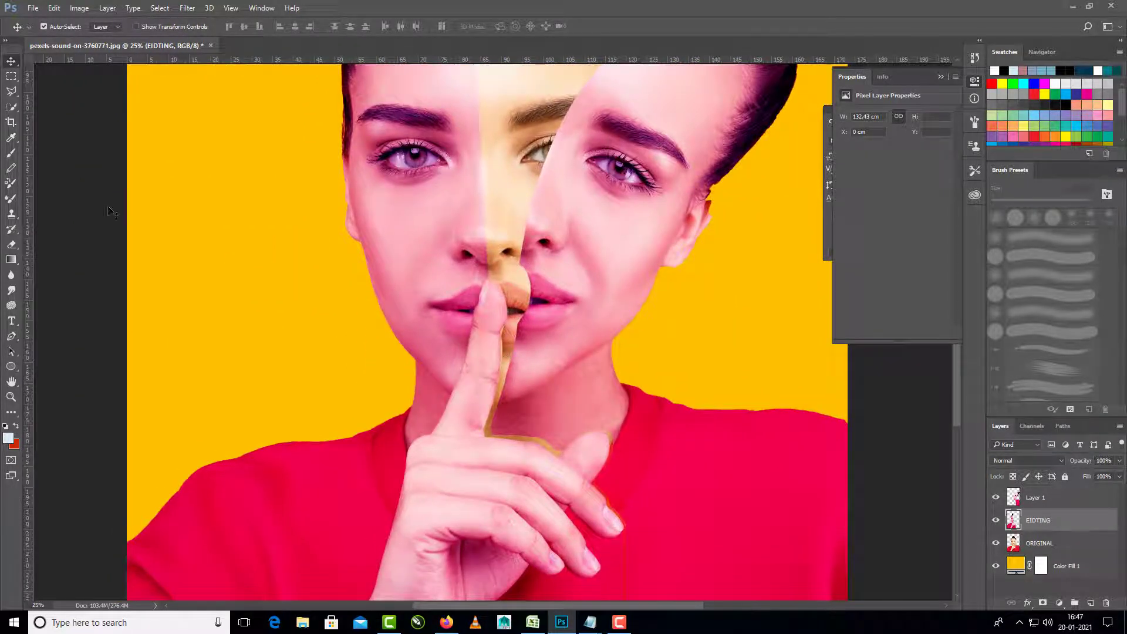
left_click(16, 109)
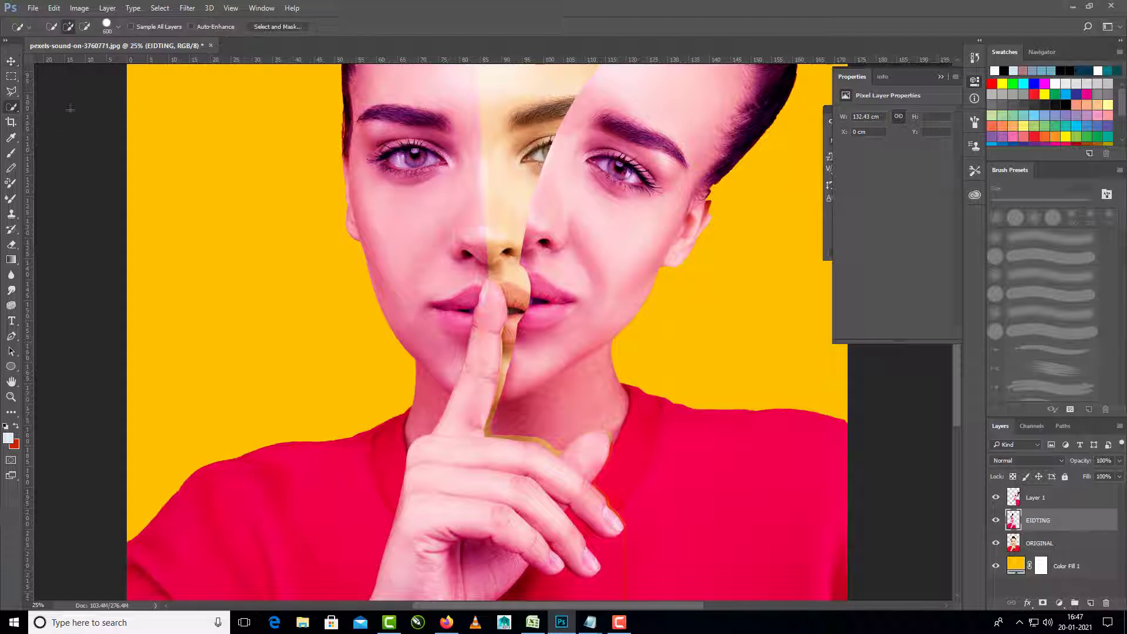
mouse_move(494, 296)
left_mouse_down()
mouse_move(487, 434)
mouse_move(481, 393)
mouse_move(523, 419)
mouse_move(508, 358)
mouse_move(499, 367)
left_mouse_up()
key("bracketleft")
key("bracketleft")
left_click_drag(512, 378, 531, 330)
mouse_move(494, 361)
left_mouse_down()
mouse_move(465, 418)
mouse_move(504, 325)
left_mouse_up()
left_click_drag(517, 108, 488, 317)
Subtract the stray area beside the fingertip from the hand selection, using a smaller brush
left_click(84, 26)
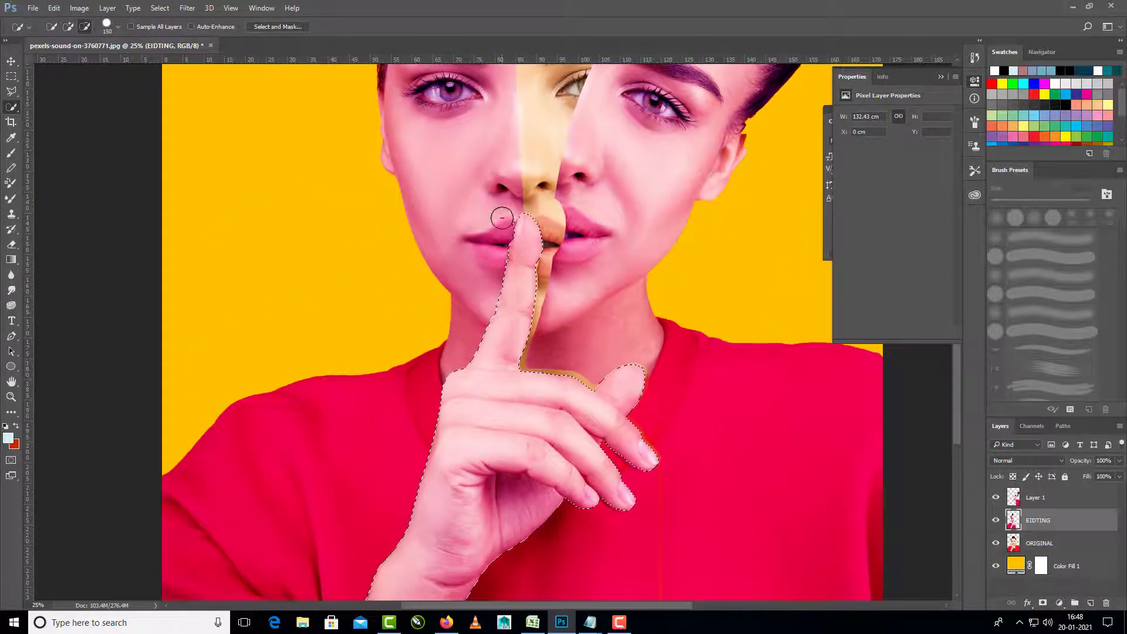
key("ctrl+plus")
key("ctrl+plus")
left_click_drag(518, 261, 488, 372)
key("ctrl+plus")
key("ctrl+plus")
key("bracketleft")
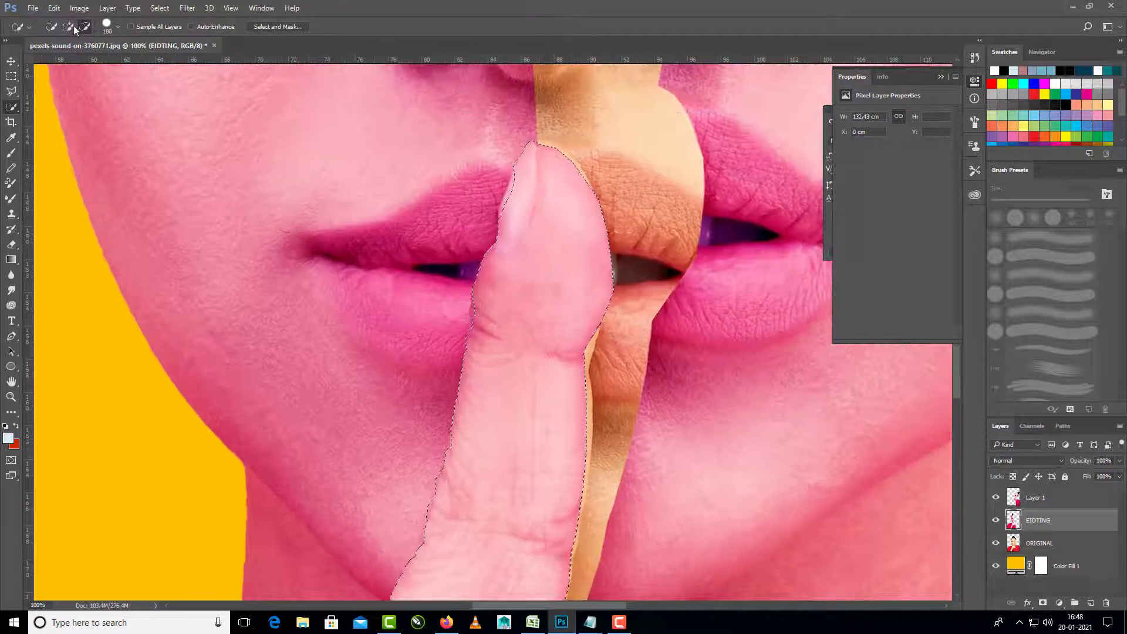
Add the missing fingernail edge back to the hand selection with a brush size of 50
left_click(69, 27)
key("bracketleft")
key("bracketleft")
key("bracketleft")
key("bracketleft")
key("bracketleft")
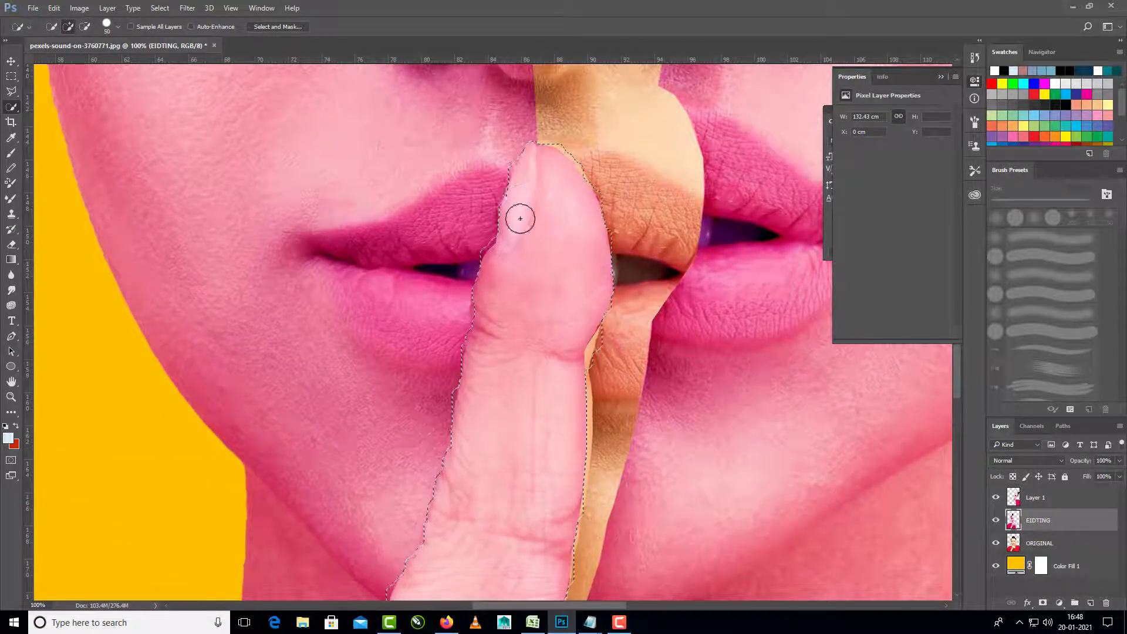
left_click(521, 223)
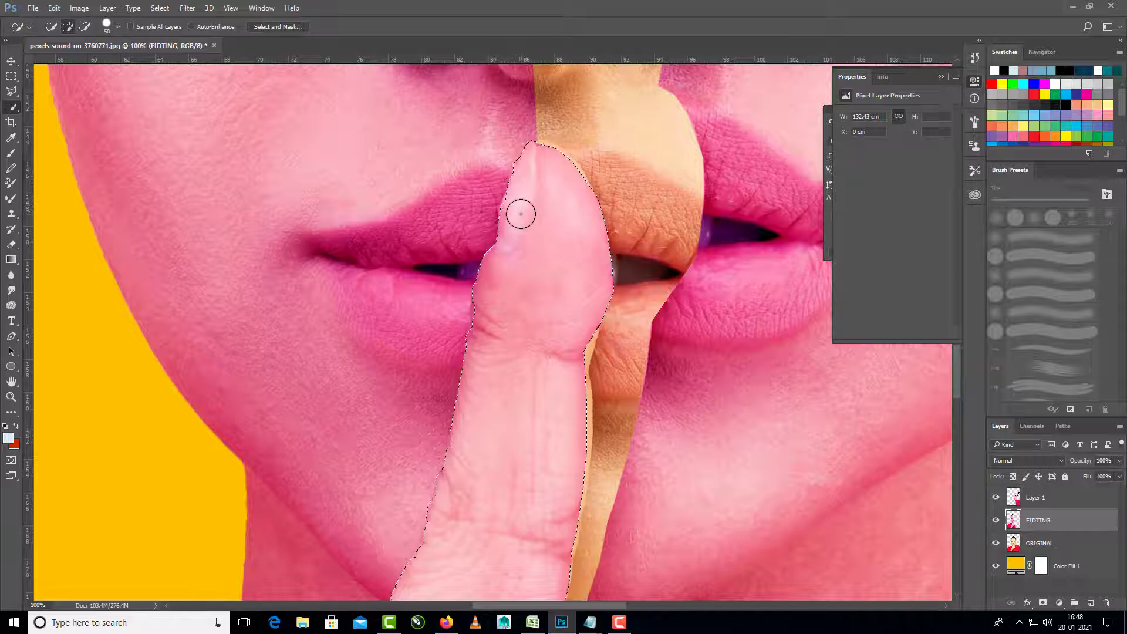
mouse_move(521, 214)
left_mouse_down()
mouse_move(528, 221)
mouse_move(541, 180)
mouse_move(519, 207)
left_mouse_up()
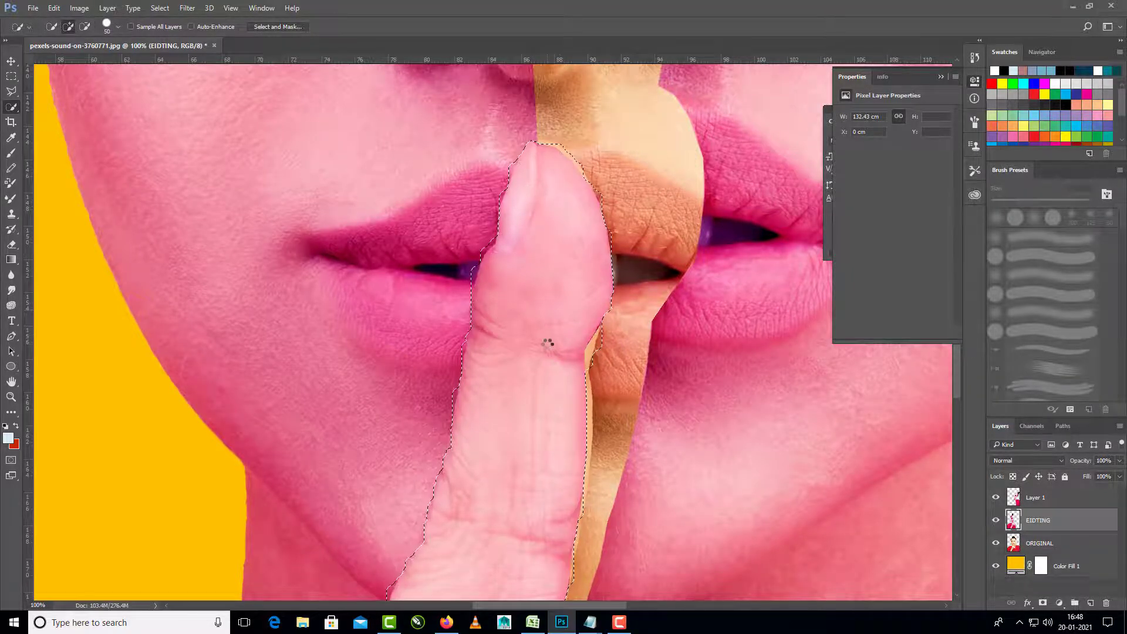
left_click_drag(510, 561, 500, 375)
left_click_drag(461, 556, 478, 358)
Cut the selected hand and forearm from EIDTING to a new layer and hide that layer
key("ctrl+minus")
key("ctrl+minus")
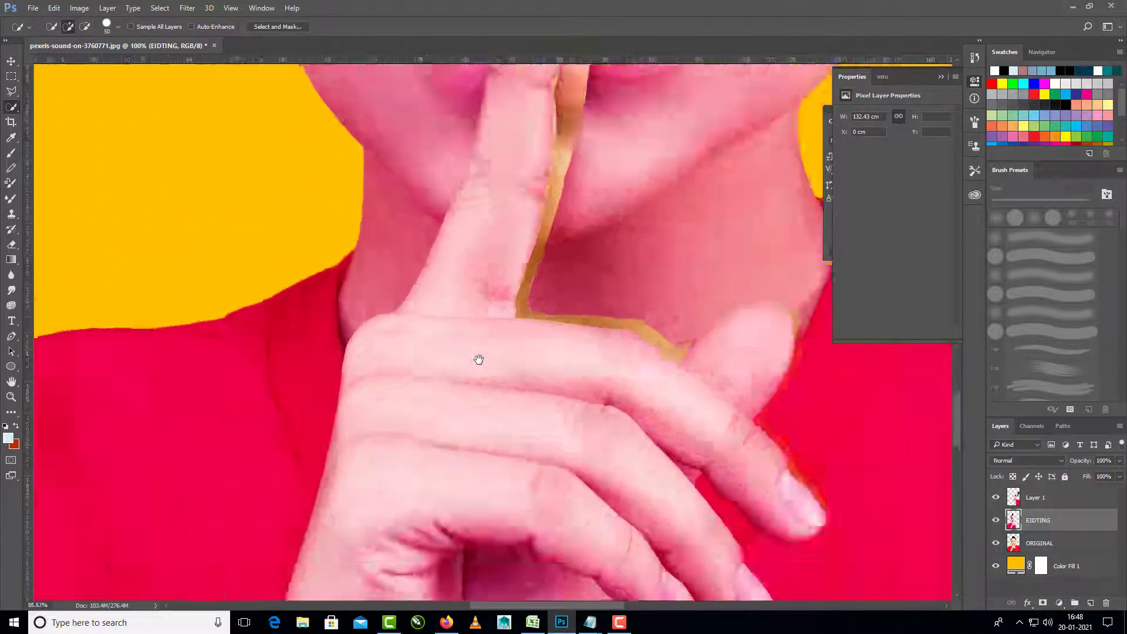
key("ctrl+minus")
key("ctrl+minus")
key("ctrl+minus")
left_click(13, 77)
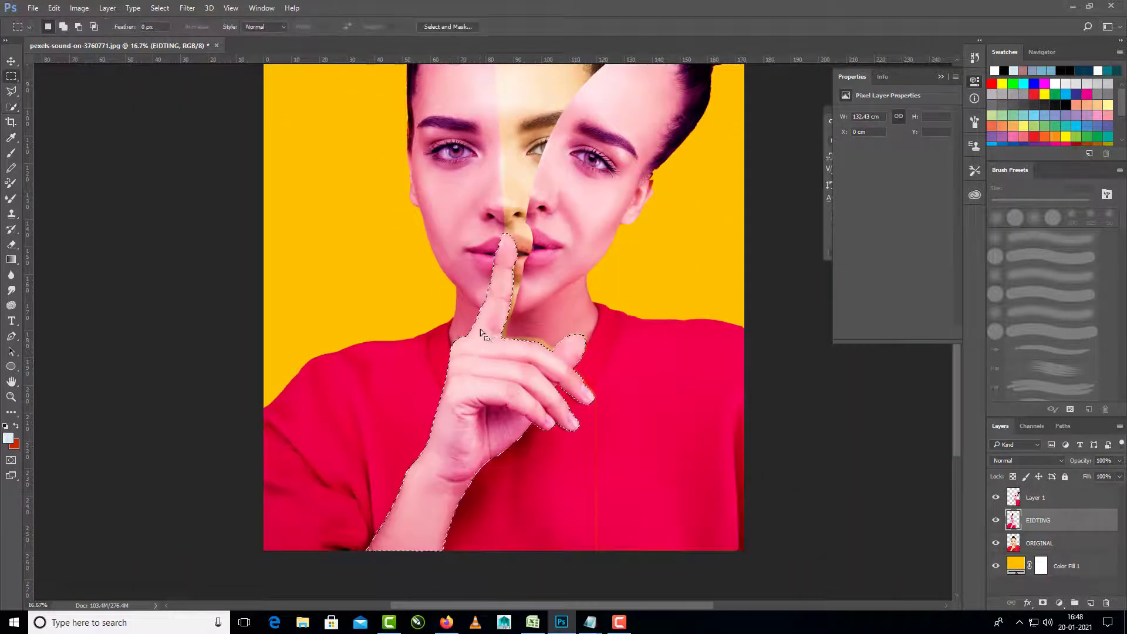
right_click(480, 333)
left_click(517, 425)
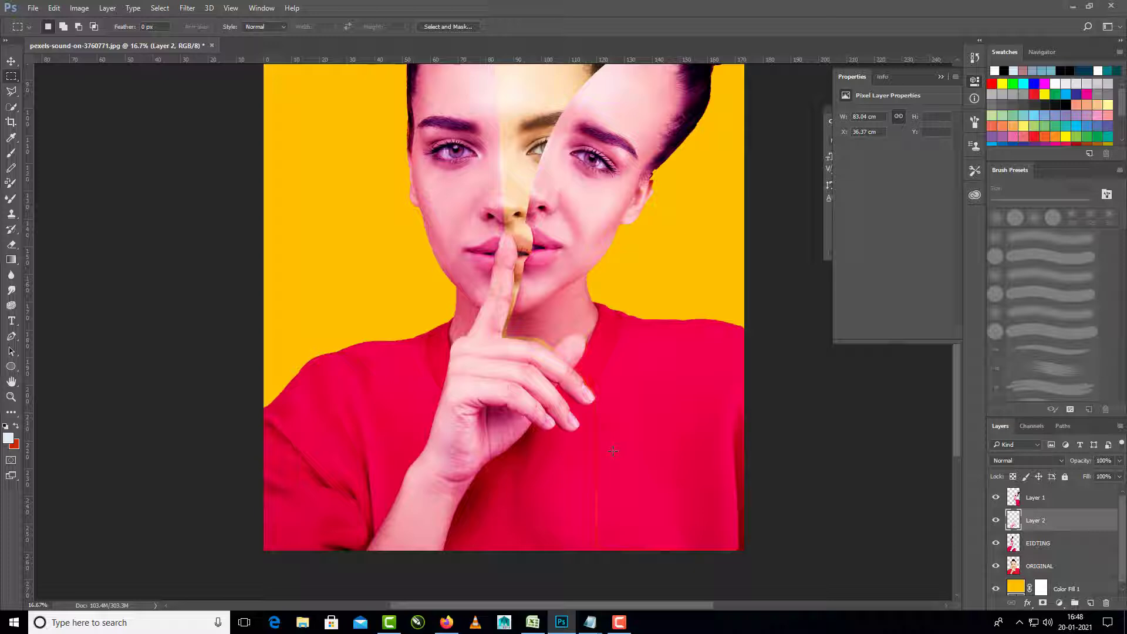
left_click(996, 520)
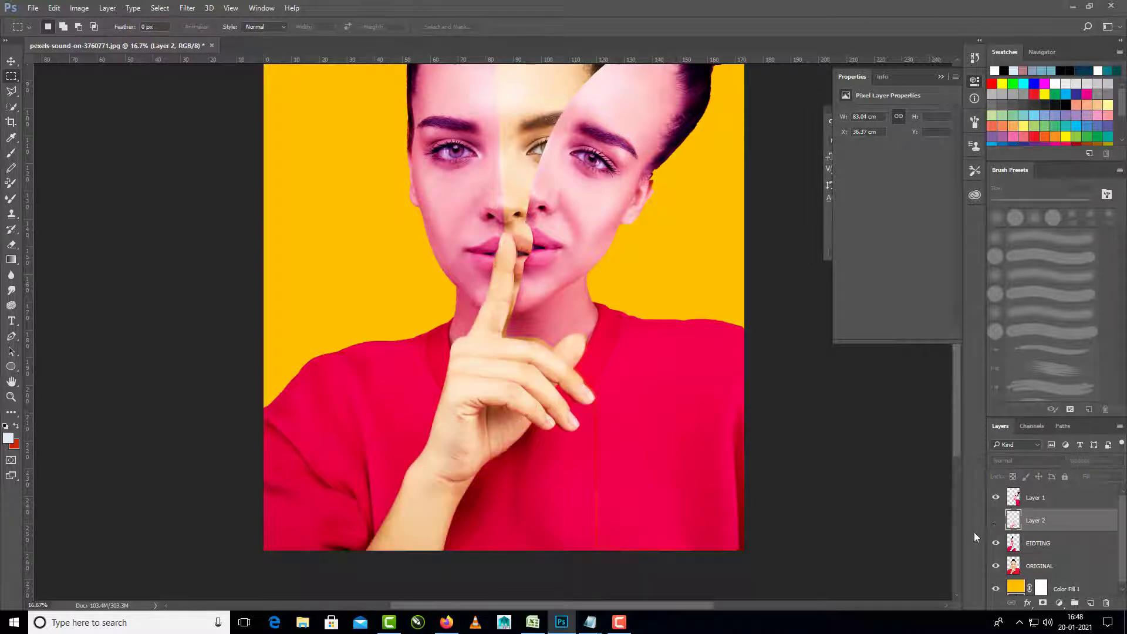
left_click(1041, 501)
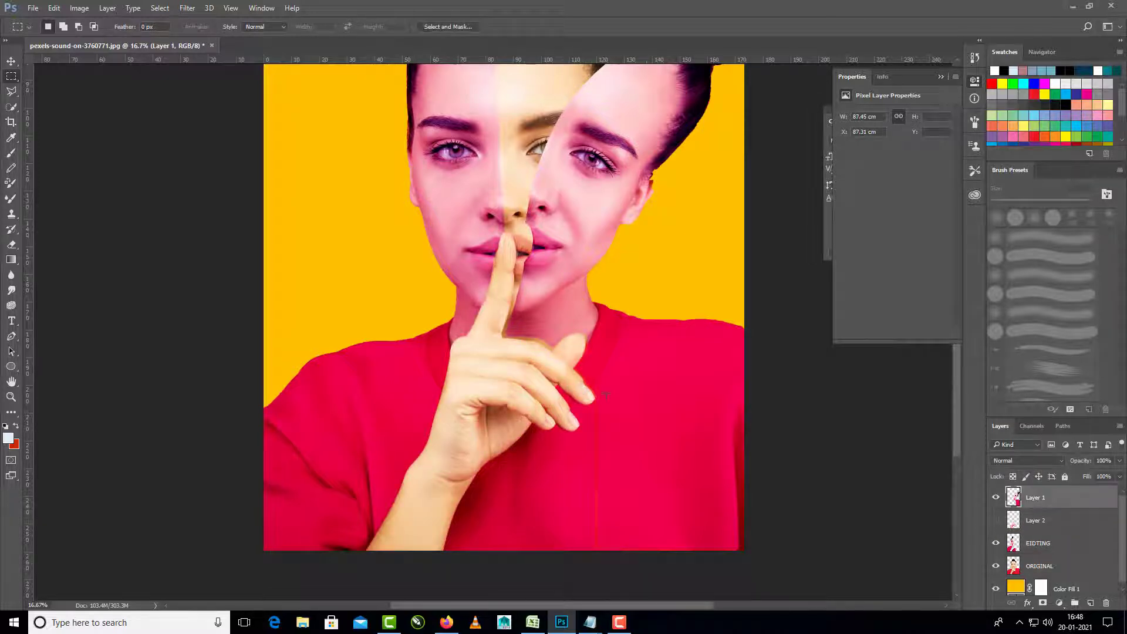
left_click(996, 543)
left_click(996, 543)
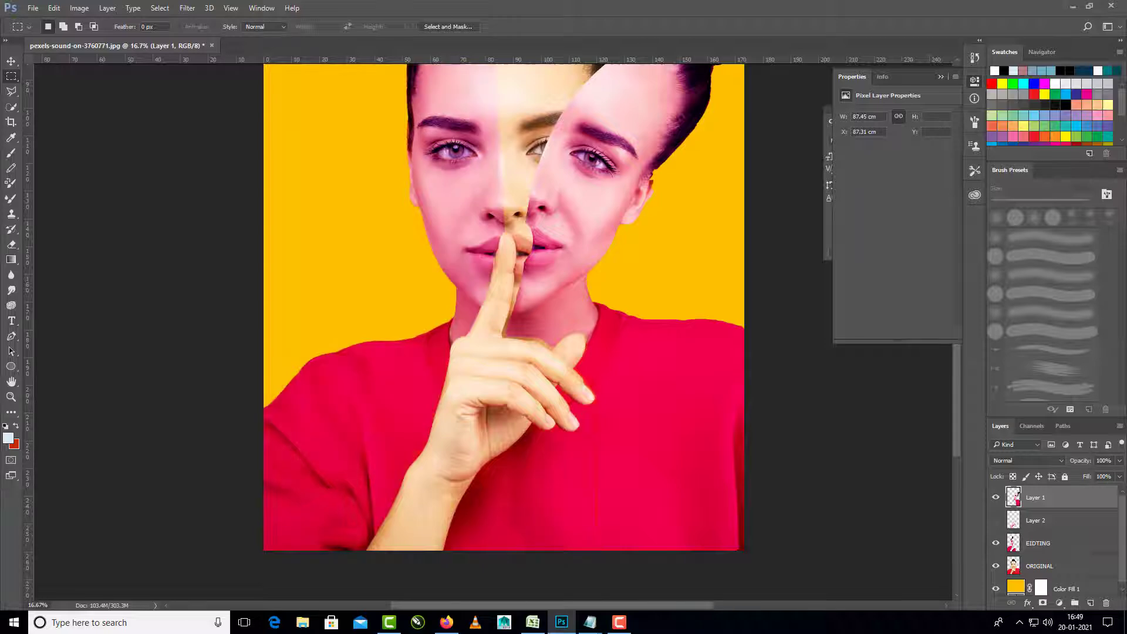
Start Puppet Warp on the EIDTING layer and pin the left half's hair, brow, mouth, collar, shoulder and lower corners
left_click(1051, 546)
left_click(53, 7)
left_click(76, 225)
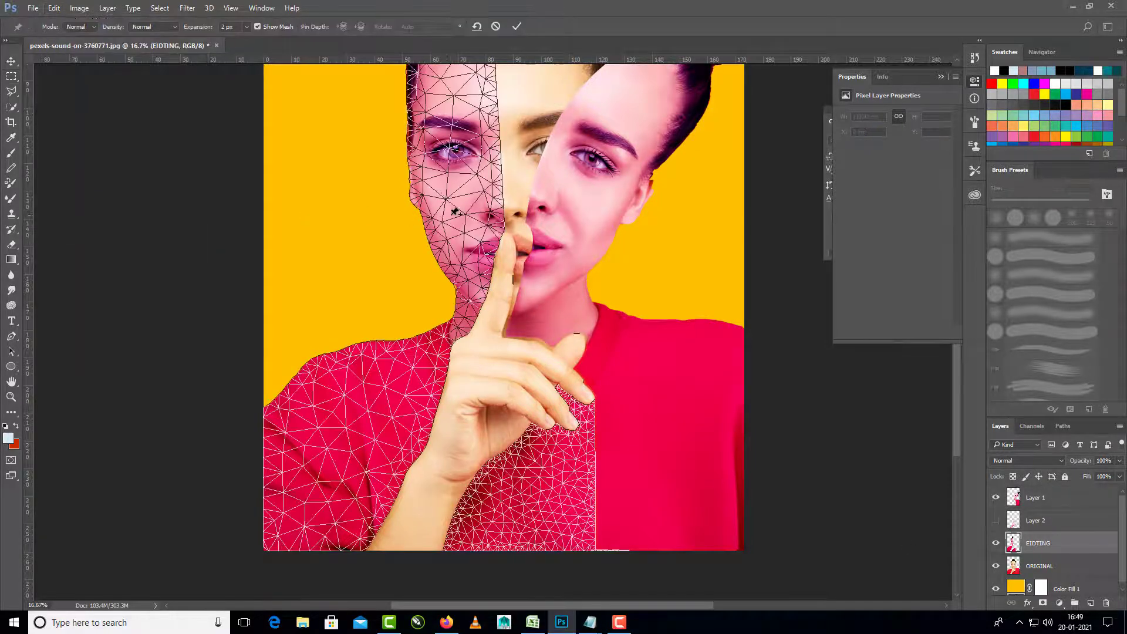
scroll(455, 211, "up", 3)
scroll(503, 191, "up", 2)
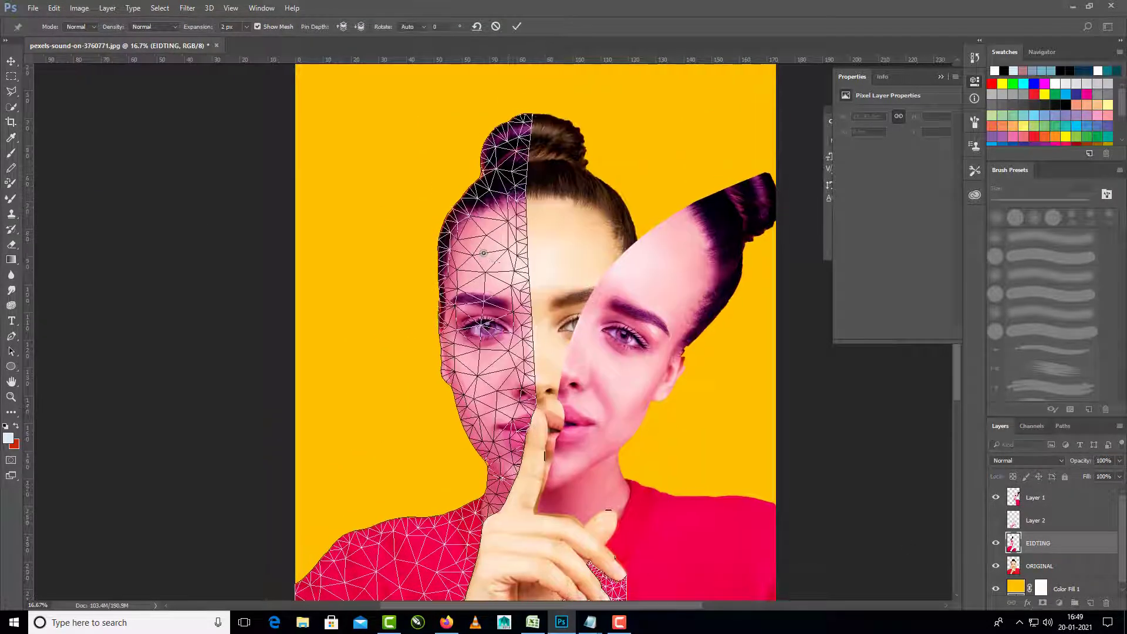
left_click(504, 187)
scroll(505, 188, "down", 1)
left_click(493, 275)
left_click(494, 403)
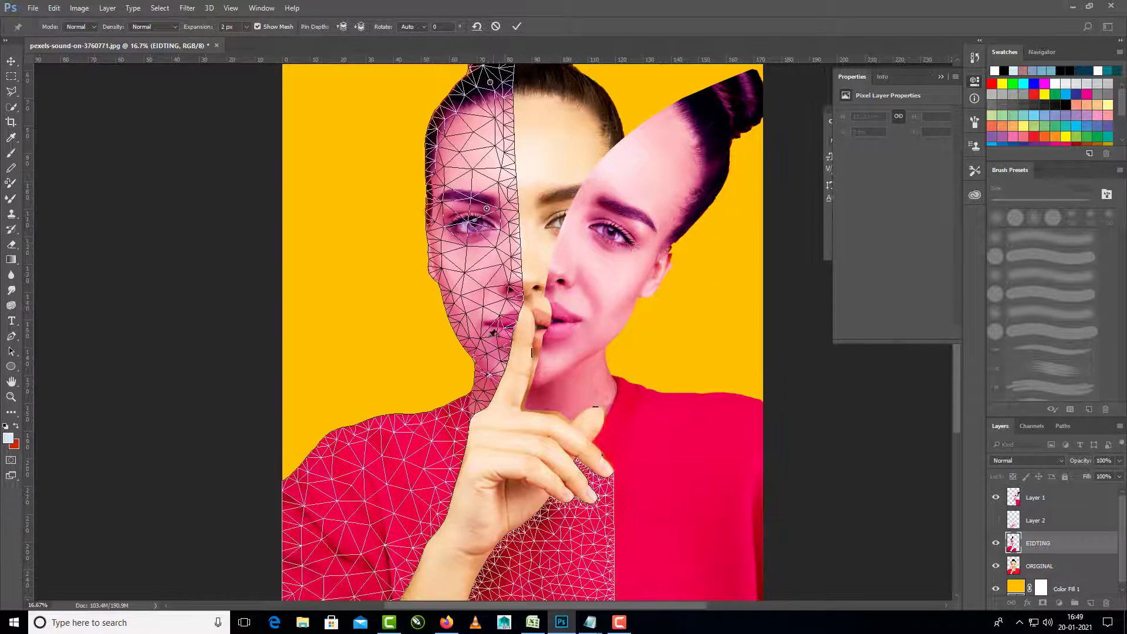
scroll(506, 387, "down", 2)
left_click(457, 378)
left_click_drag(411, 405, 427, 362)
left_click(613, 525)
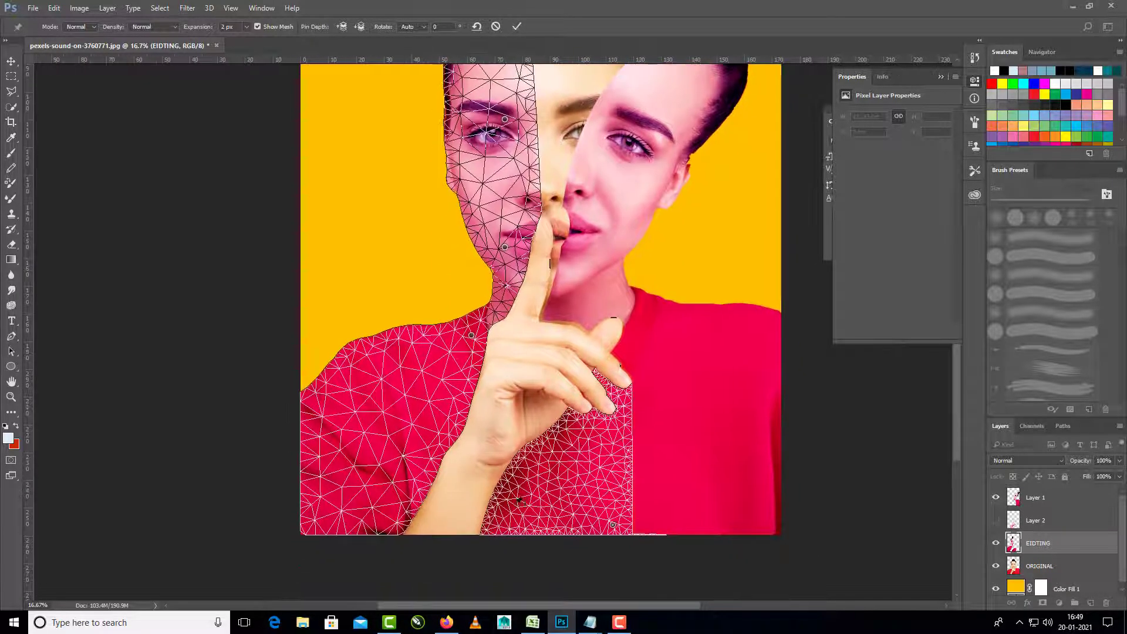
left_click(367, 388)
Bend the left half of the face outwards around the hand with the Puppet Warp pins and apply the warp
left_click_drag(494, 182, 496, 347)
left_click_drag(534, 156, 438, 169)
left_click_drag(573, 269, 573, 220)
left_click_drag(508, 236, 460, 252)
left_click_drag(437, 121, 385, 146)
left_click_drag(506, 353, 496, 297)
left_click_drag(476, 381, 476, 378)
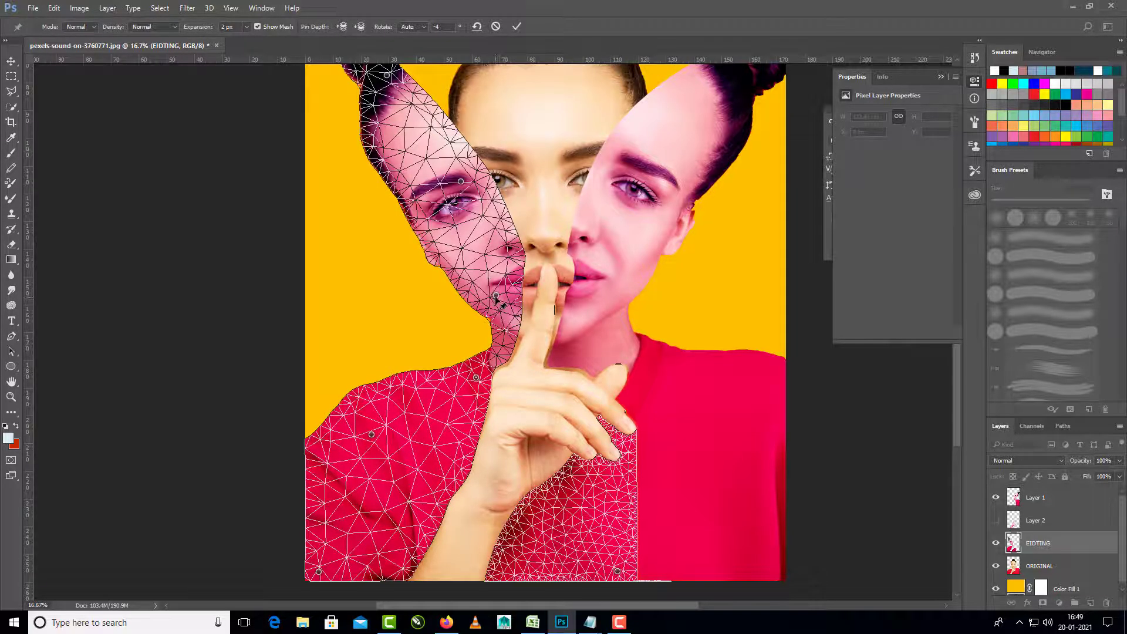
left_click_drag(496, 297, 487, 296)
left_click_drag(461, 181, 434, 189)
key("Return")
key("m")
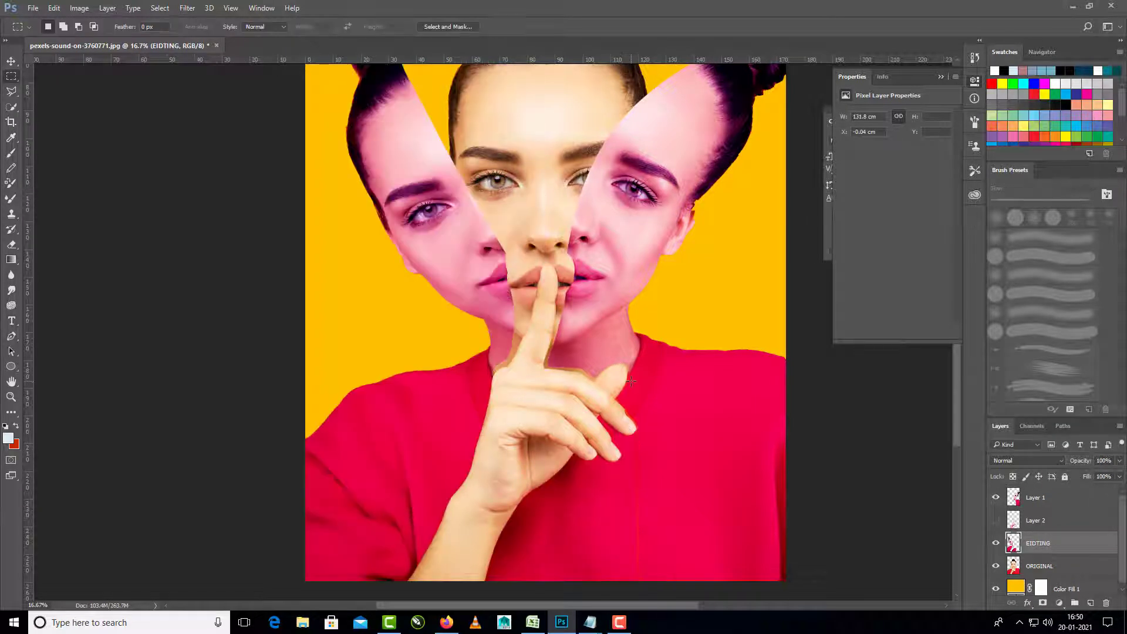
Try a further Puppet Warp bend on the left half, and revert the EIDTING layer to its unwarped state
key("ctrl+minus")
key("ctrl+minus")
key("ctrl+plus")
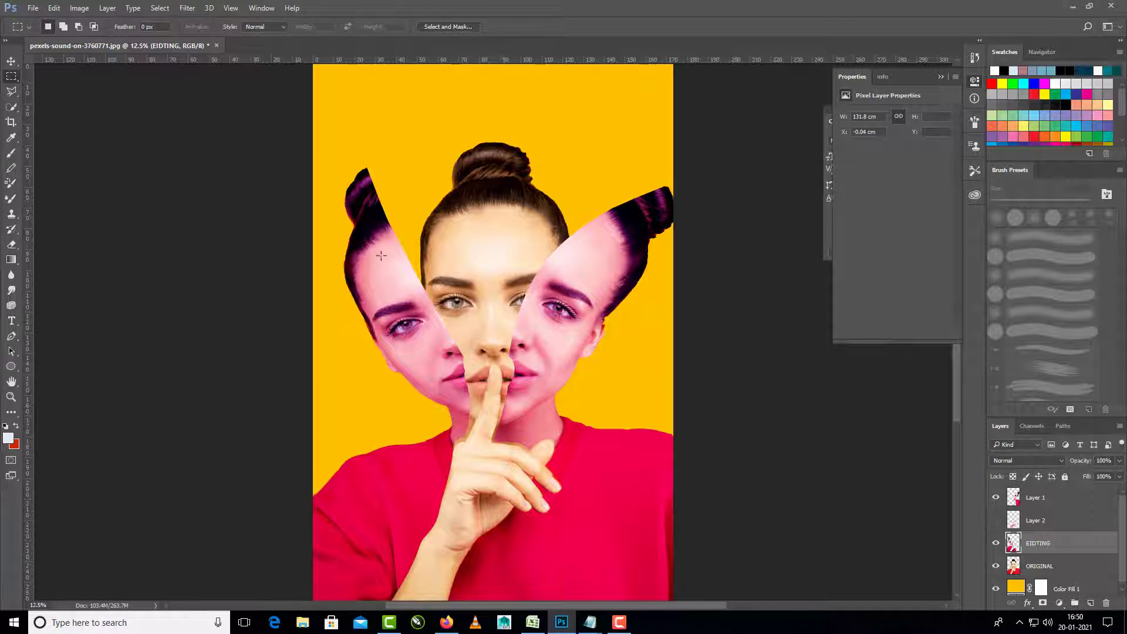
left_click(54, 8)
left_click(76, 228)
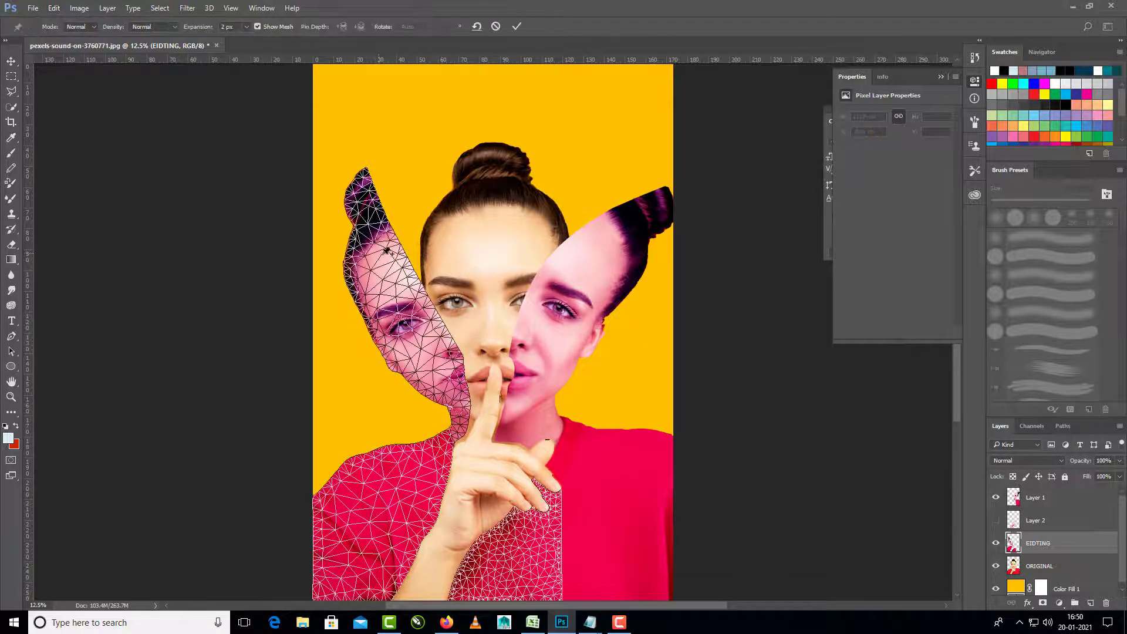
mouse_move(378, 252)
left_mouse_down()
mouse_move(359, 261)
mouse_move(367, 270)
left_mouse_up()
key("ctrl+z")
left_click(420, 340)
left_click(400, 496)
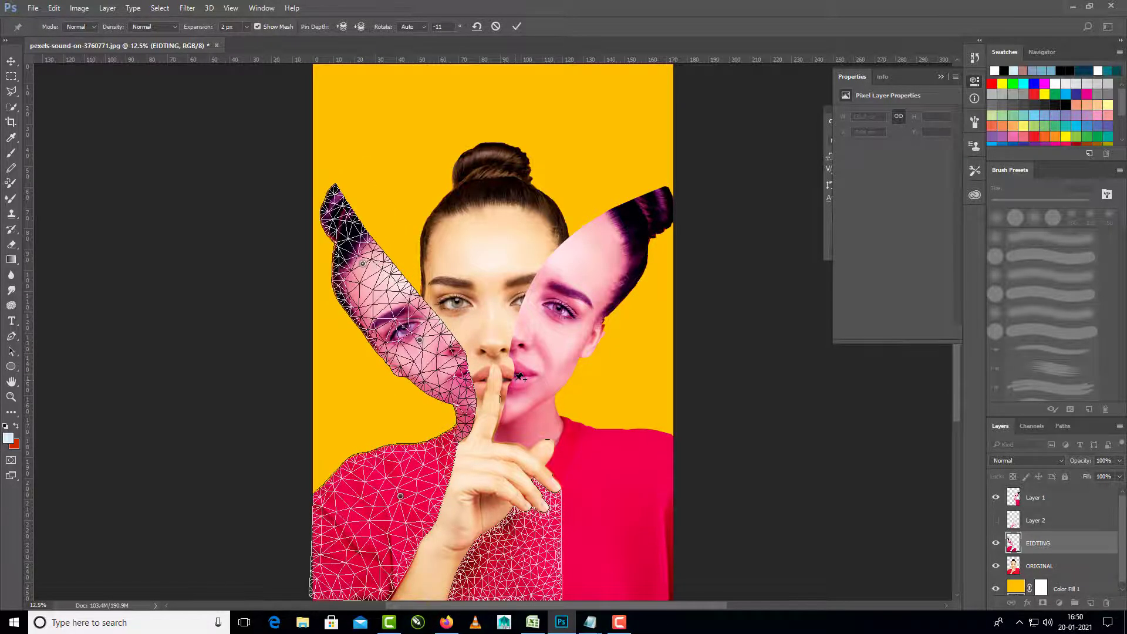
key("Escape")
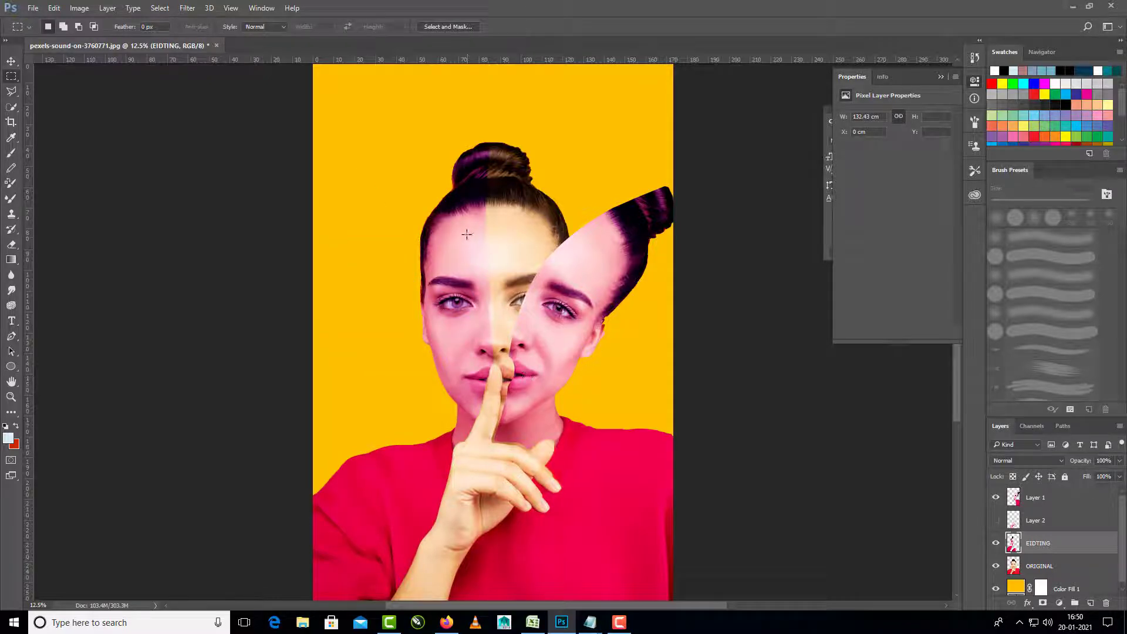
Start Puppet Warp on EIDTING again and pin the left half's hairline, cheek, neck, shoulder, sleeve and lower shirt corner
left_click(54, 8)
left_click(54, 8)
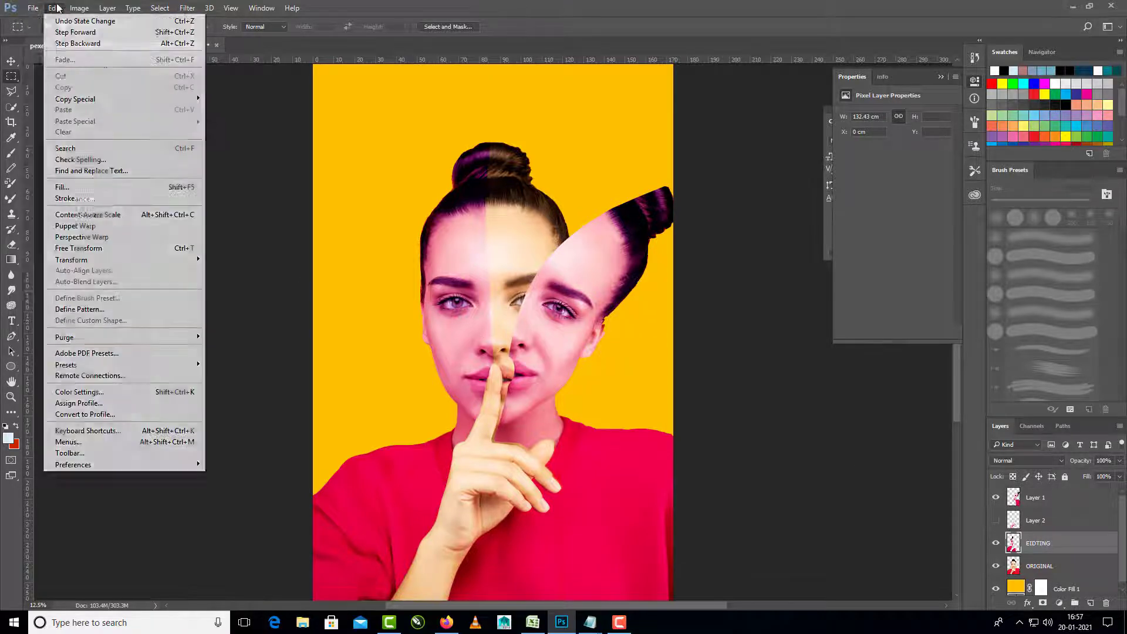
left_click(75, 226)
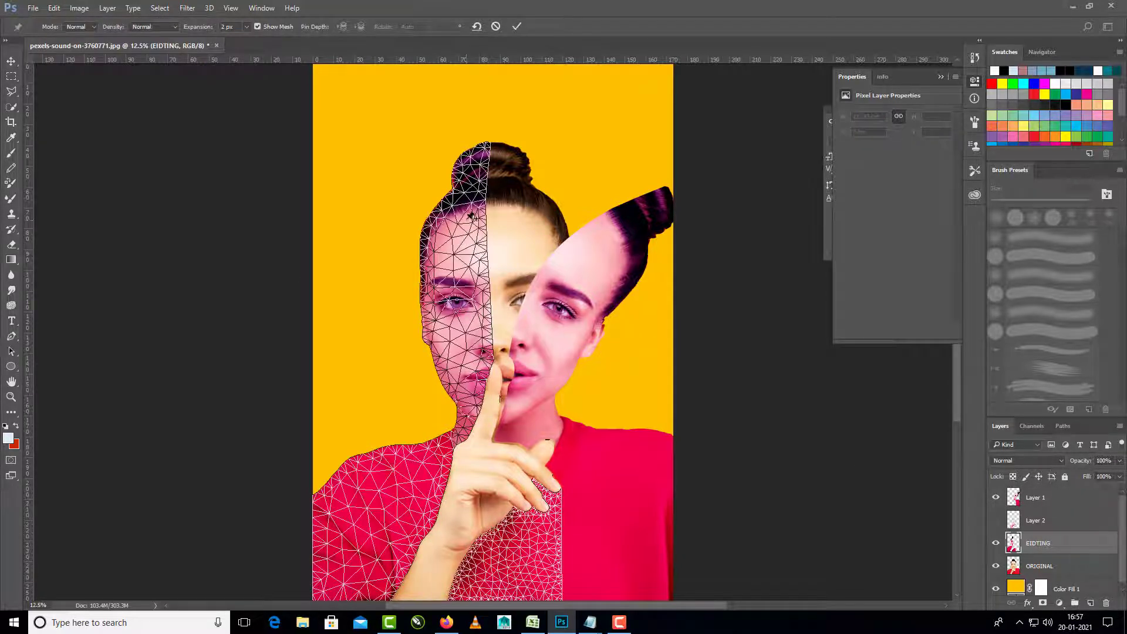
left_click(465, 218)
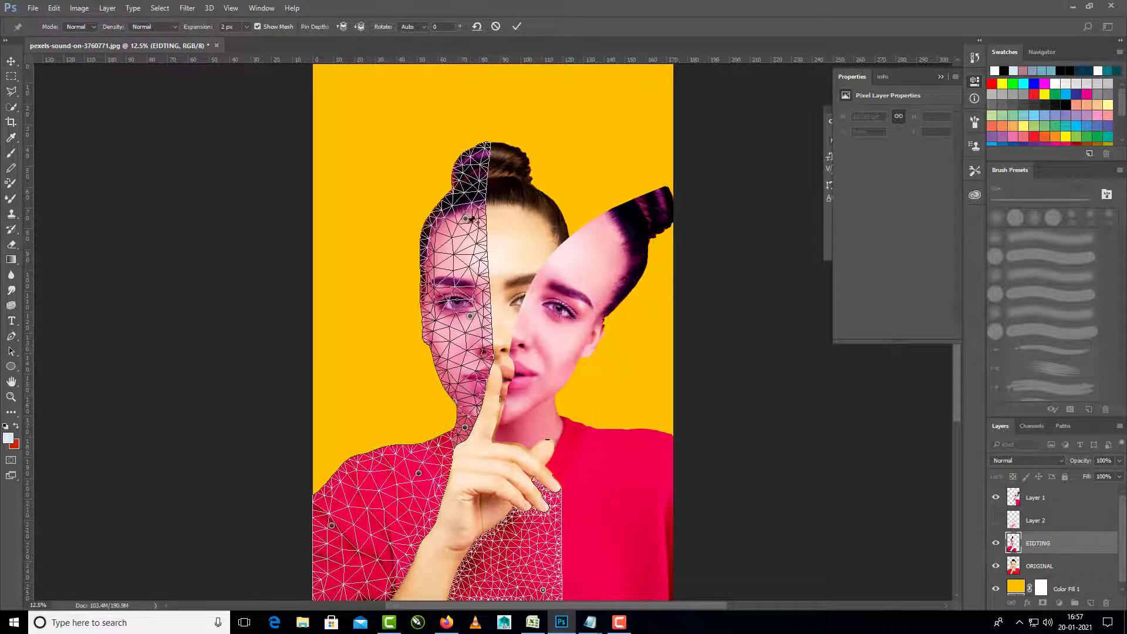
Bend the left half outwards with the hairline, cheek and neck pins, adding a pin in the hair to tilt the bun outwards
left_click_drag(467, 219, 391, 238)
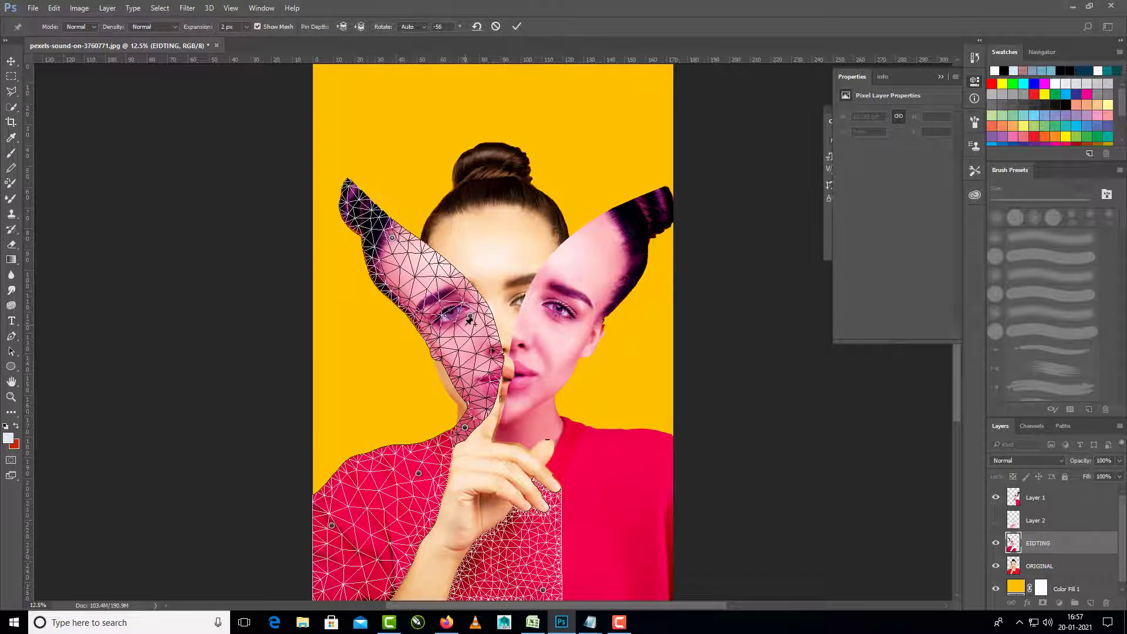
left_click_drag(470, 316, 441, 317)
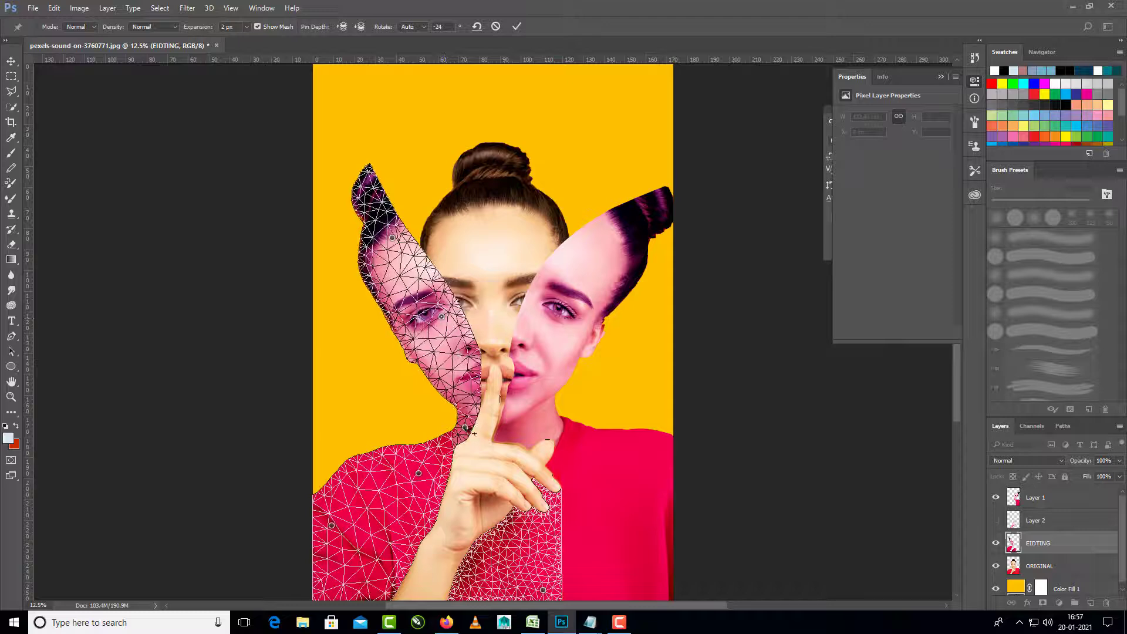
left_click_drag(465, 427, 456, 426)
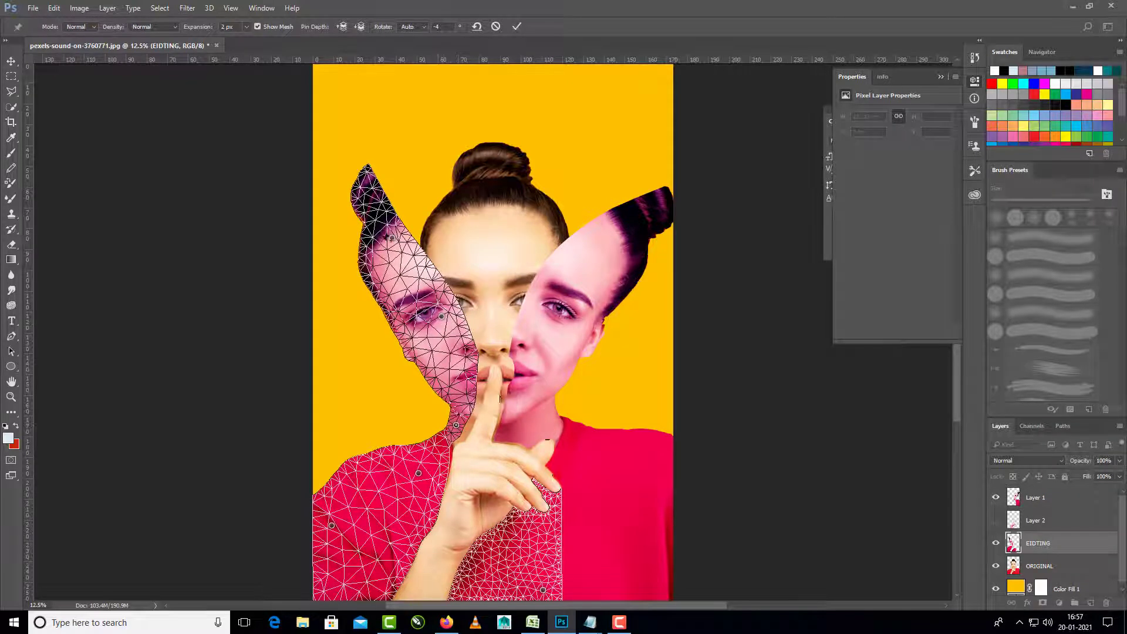
left_click(382, 217)
left_click_drag(382, 217, 356, 214)
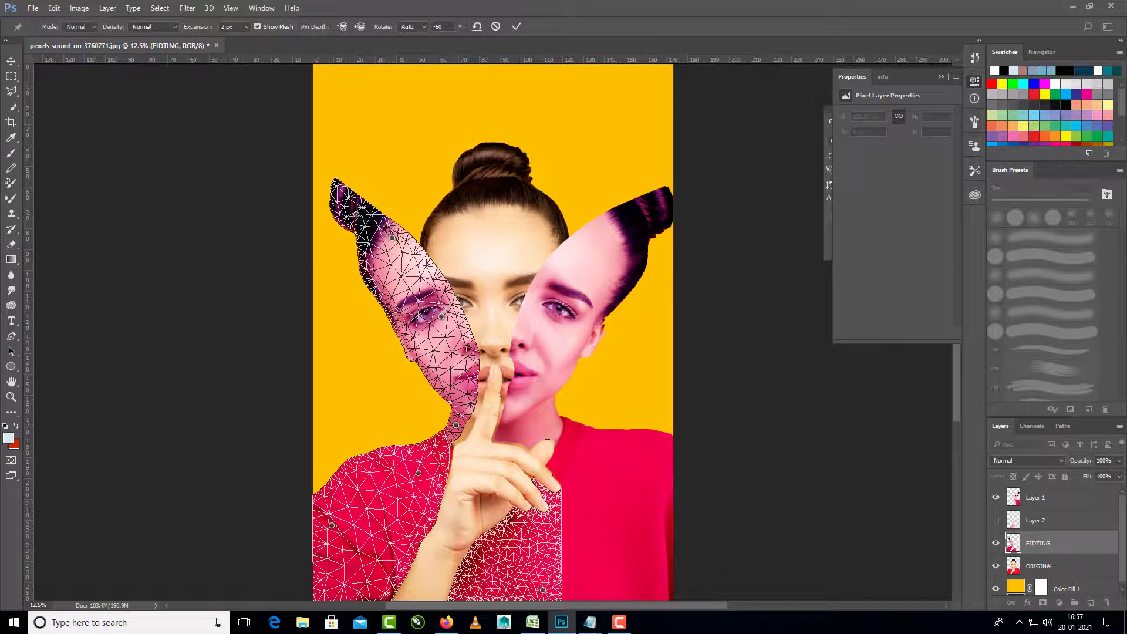
Fine-tune the left half's cheek, neck and forehead pins so its inner edge curves smoothly, and apply the Puppet Warp
left_click_drag(442, 320, 425, 320)
left_click_drag(457, 427, 462, 426)
left_click_drag(392, 239, 382, 240)
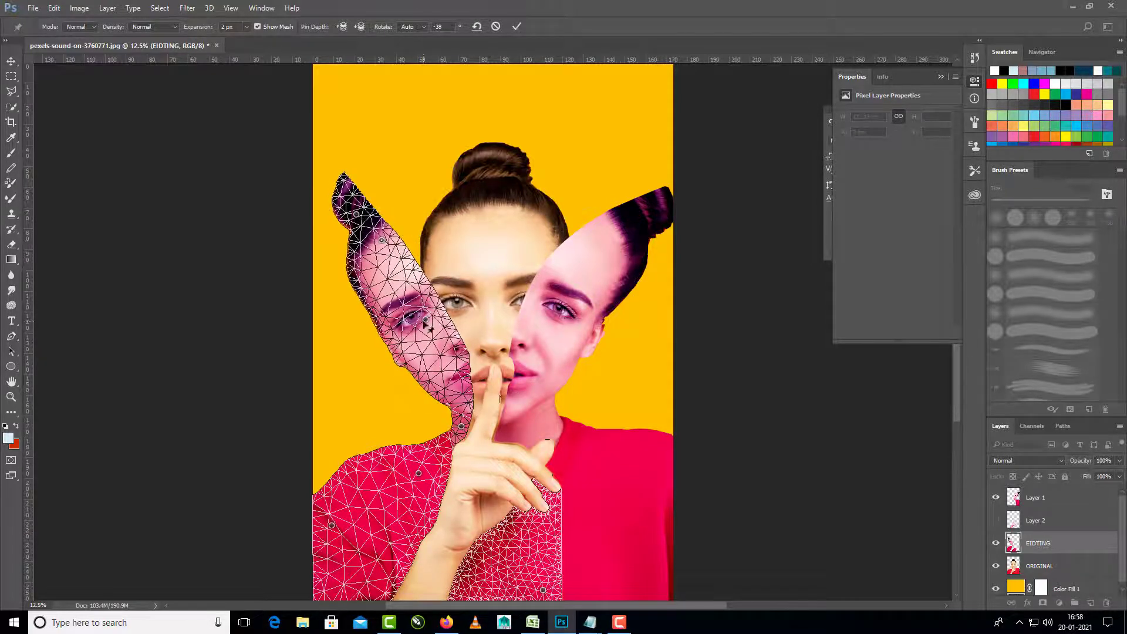
left_click_drag(425, 319, 428, 313)
left_click_drag(357, 214, 385, 240)
left_click_drag(432, 317, 434, 317)
left_click_drag(385, 240, 387, 238)
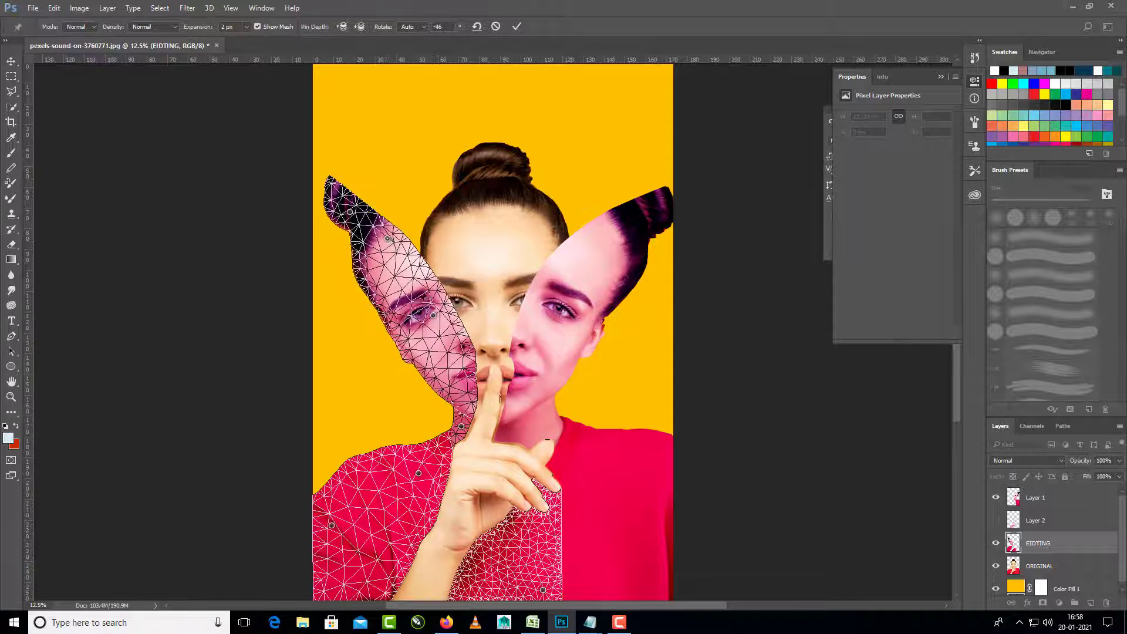
left_click_drag(435, 317, 434, 312)
key("Return")
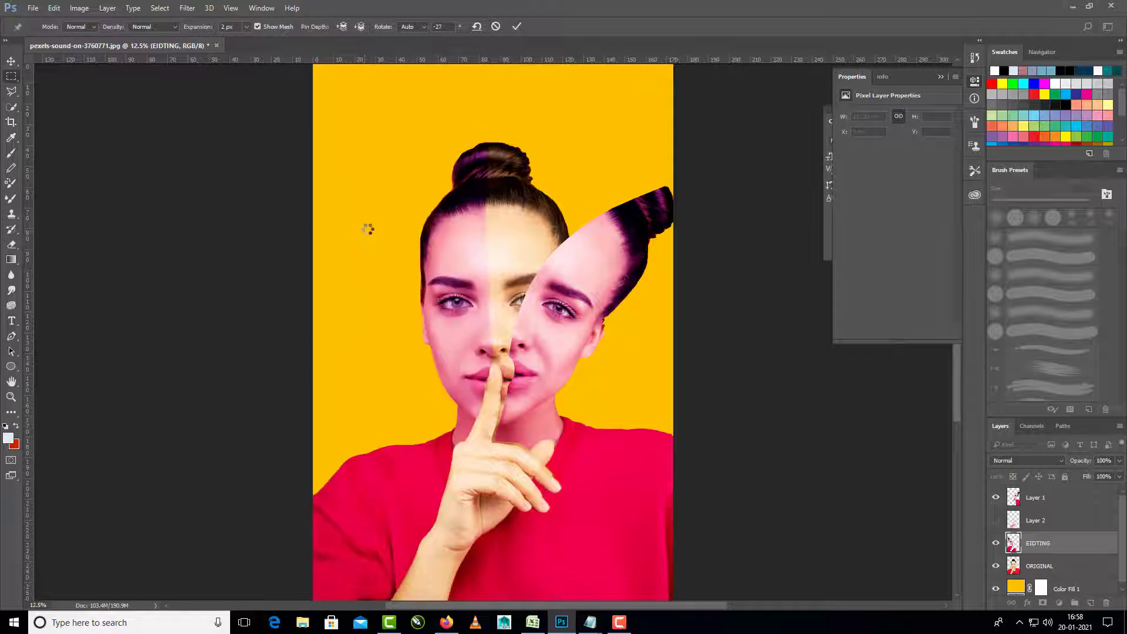
key("m")
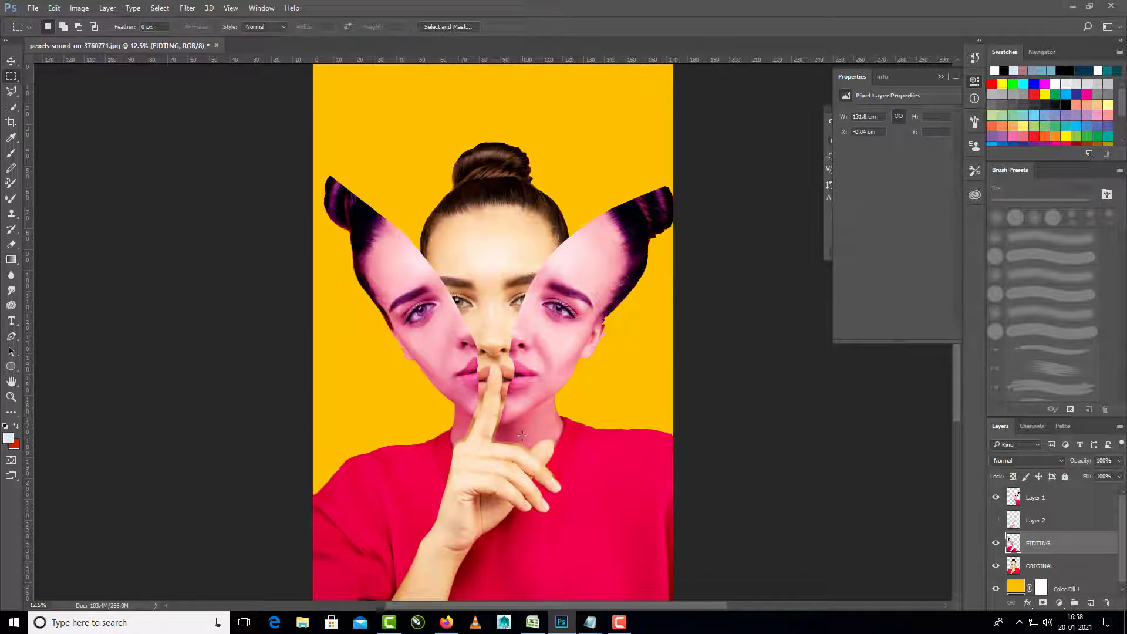
Show Layer 2, merge Layer 1, Layer 2 and EIDTING into one layer, and compare the image with that layer hidden and shown
left_click(995, 520)
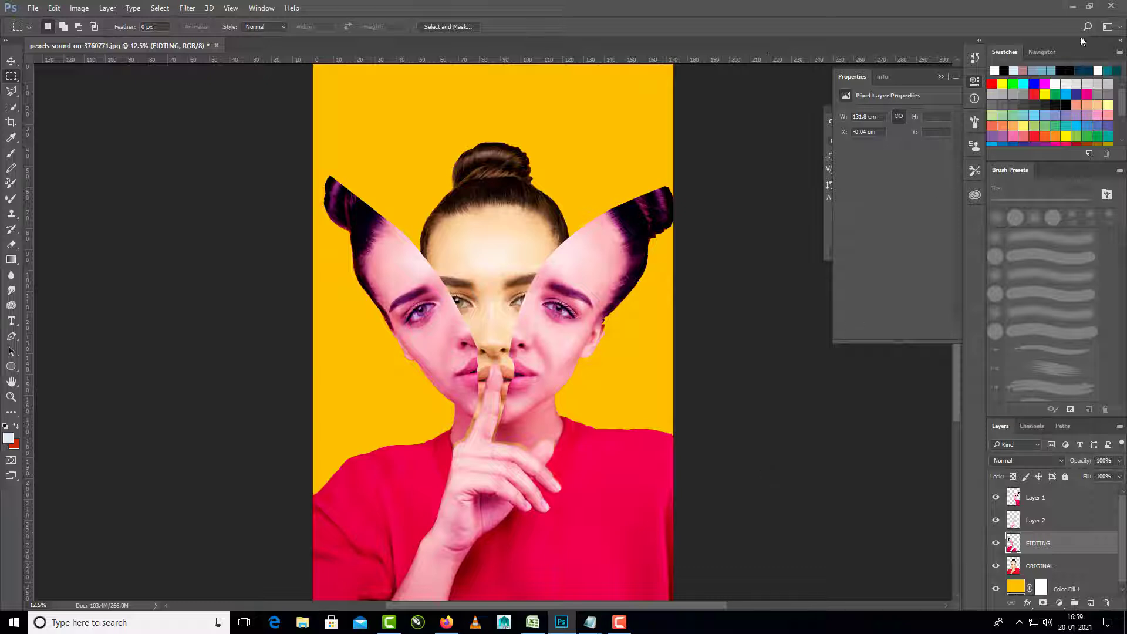
left_click(561, 622)
left_click(1067, 498)
left_click(1052, 521, "shift")
left_click(1055, 546, "shift")
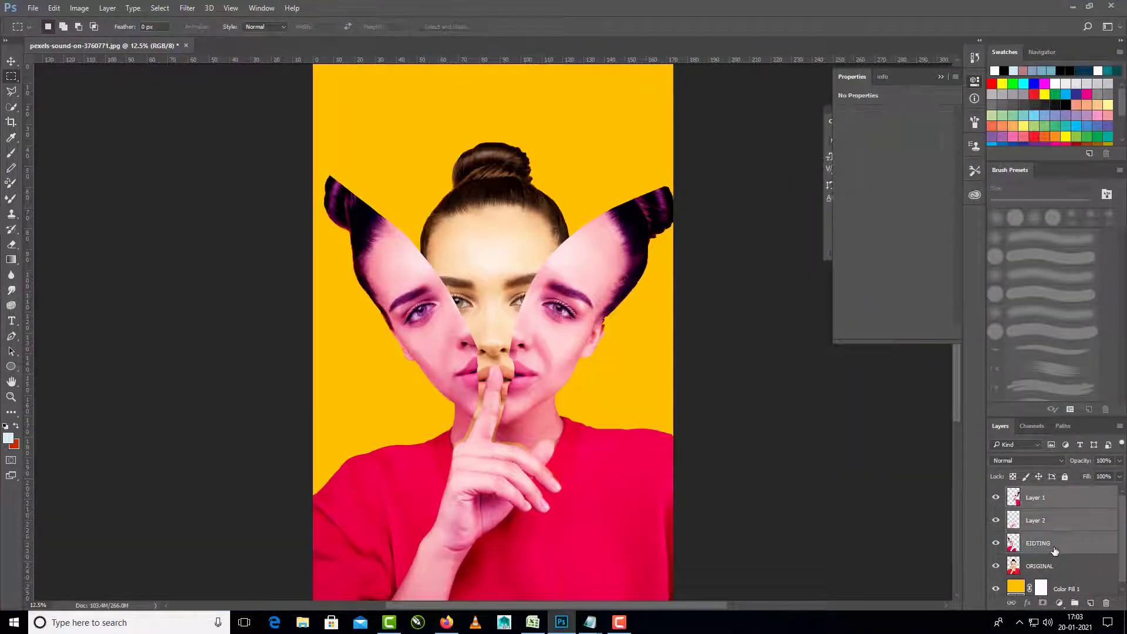
key("ctrl+e")
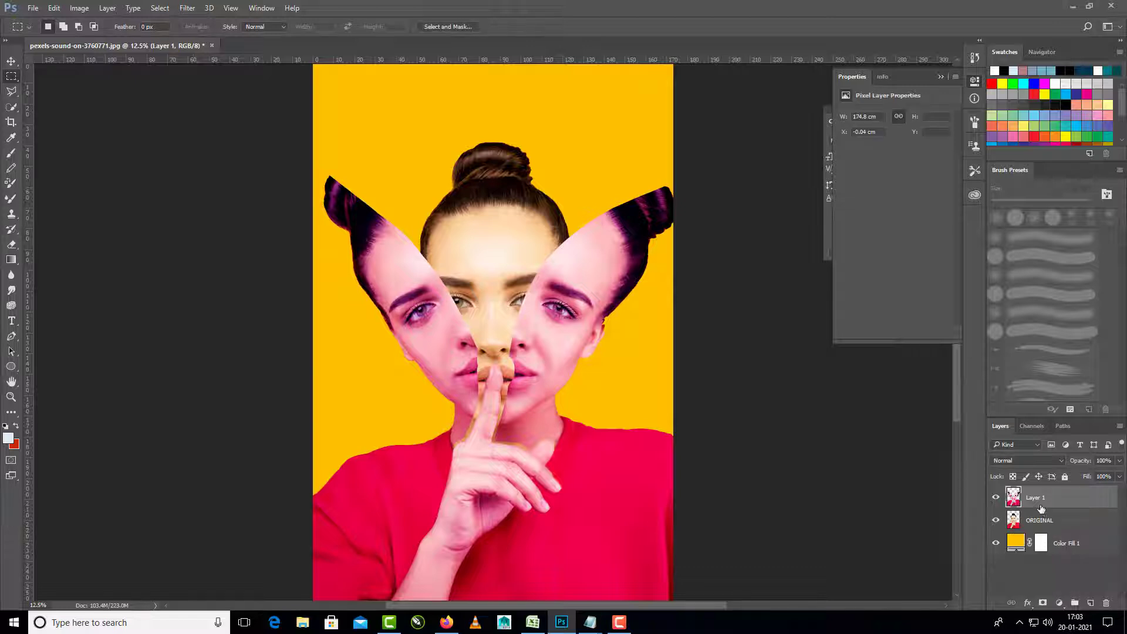
left_click(997, 498)
left_click(996, 498)
left_click(997, 497)
left_click(997, 497)
left_click(996, 497)
left_click(996, 498)
Apply an Inner Bevel to the merged Layer 1 with depth 667%, size 62 px, soften 2 px, angle 103° and altitude 0°
key("ctrl+u")
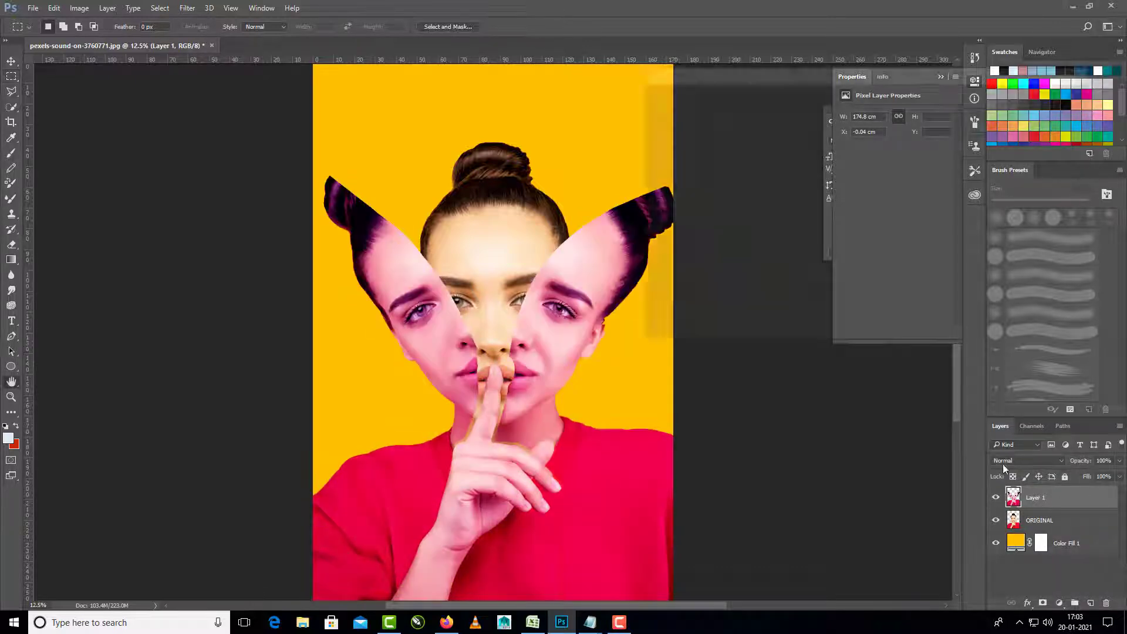
left_click(653, 129)
left_click_drag(813, 77, 863, 68)
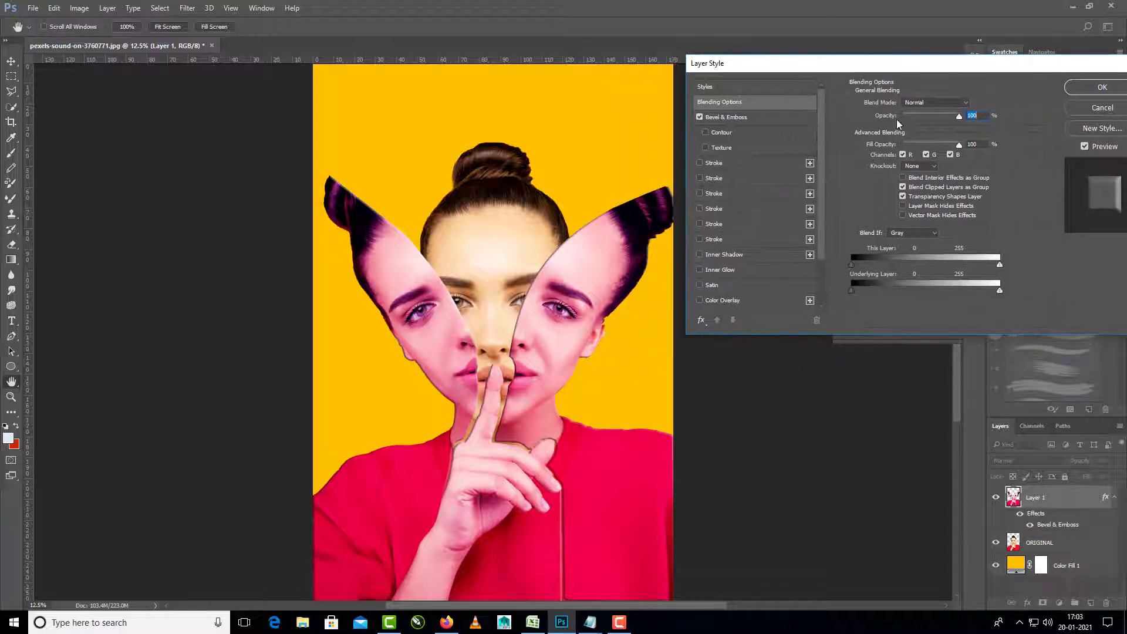
left_click(774, 116)
left_click_drag(908, 154, 915, 153)
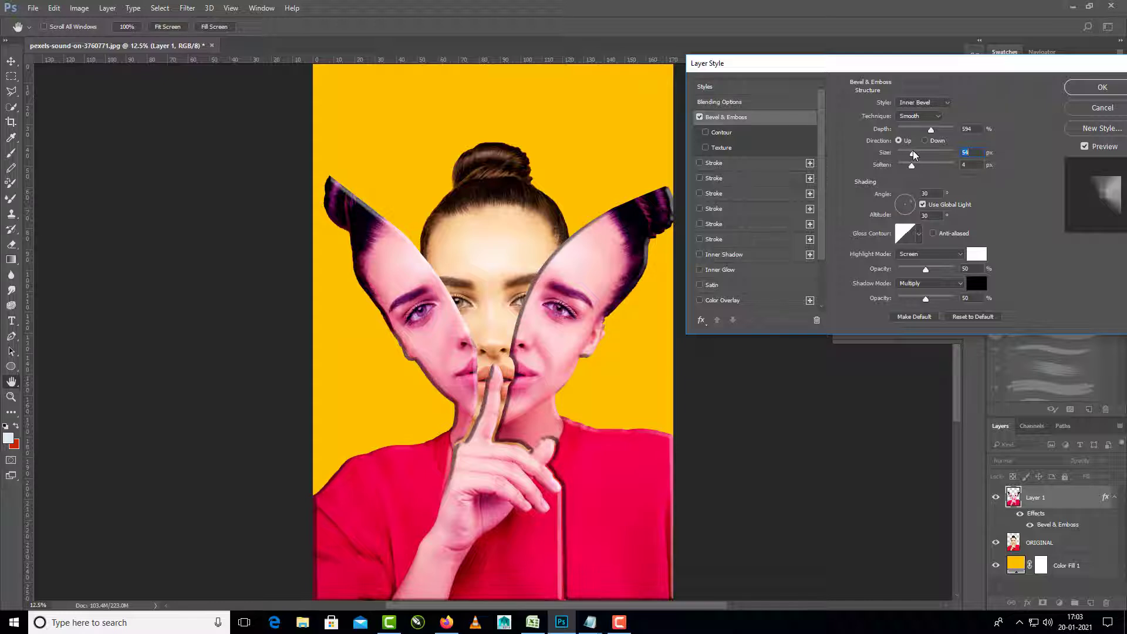
left_click(903, 201)
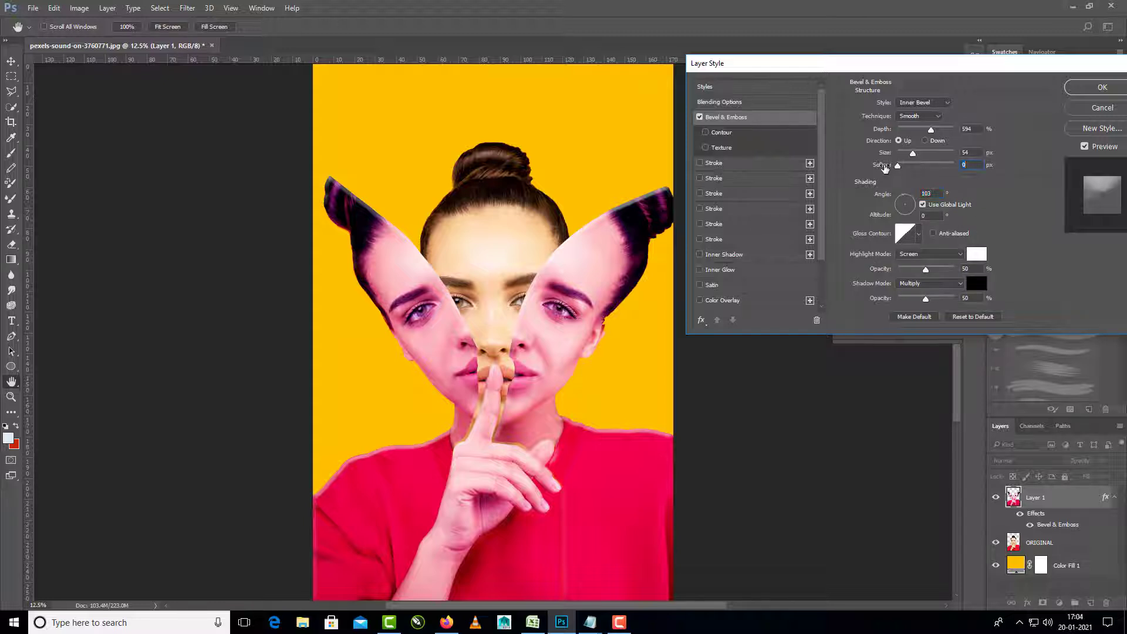
left_click_drag(919, 155, 936, 132)
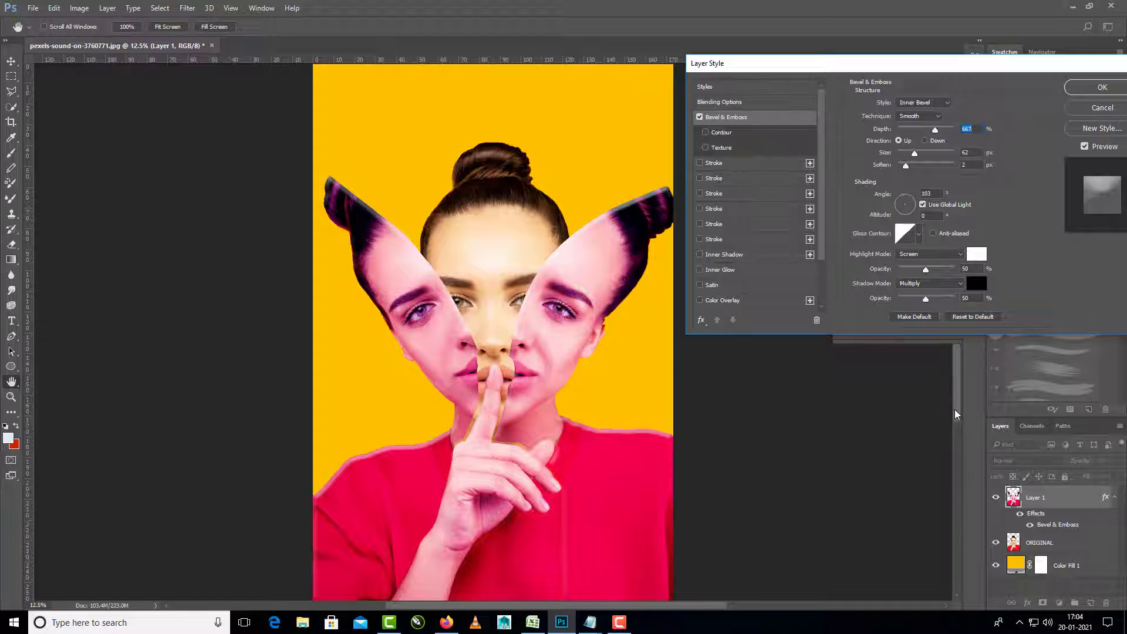
left_click(1096, 88)
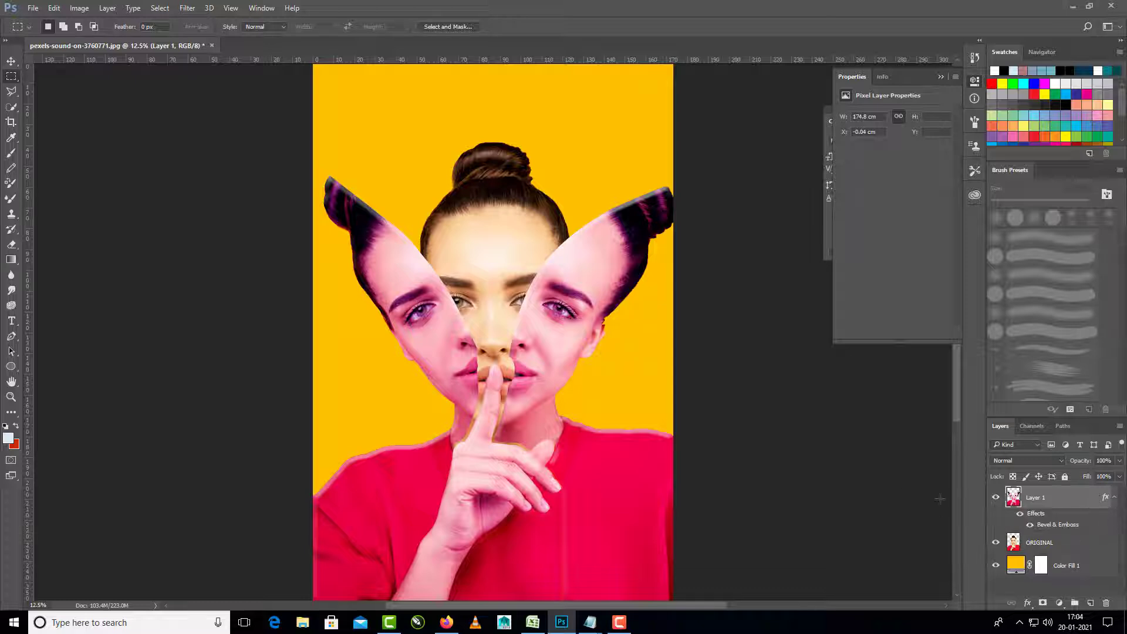
Convert Layer 1's Bevel & Emboss effect into separate highlight and shadow layers with Create Layers
right_click(1115, 501)
left_click(1108, 521)
left_click(1114, 497)
right_click(1116, 497)
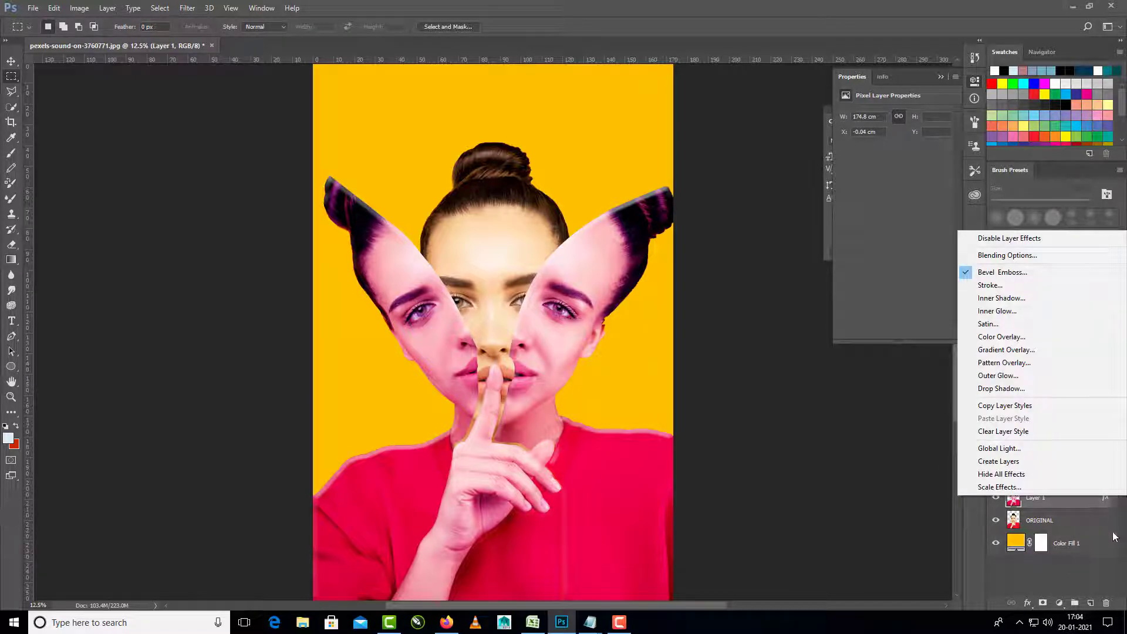
left_click(1122, 533)
left_click(1114, 498)
left_click(1114, 498)
left_click(1113, 497)
right_click(1112, 497)
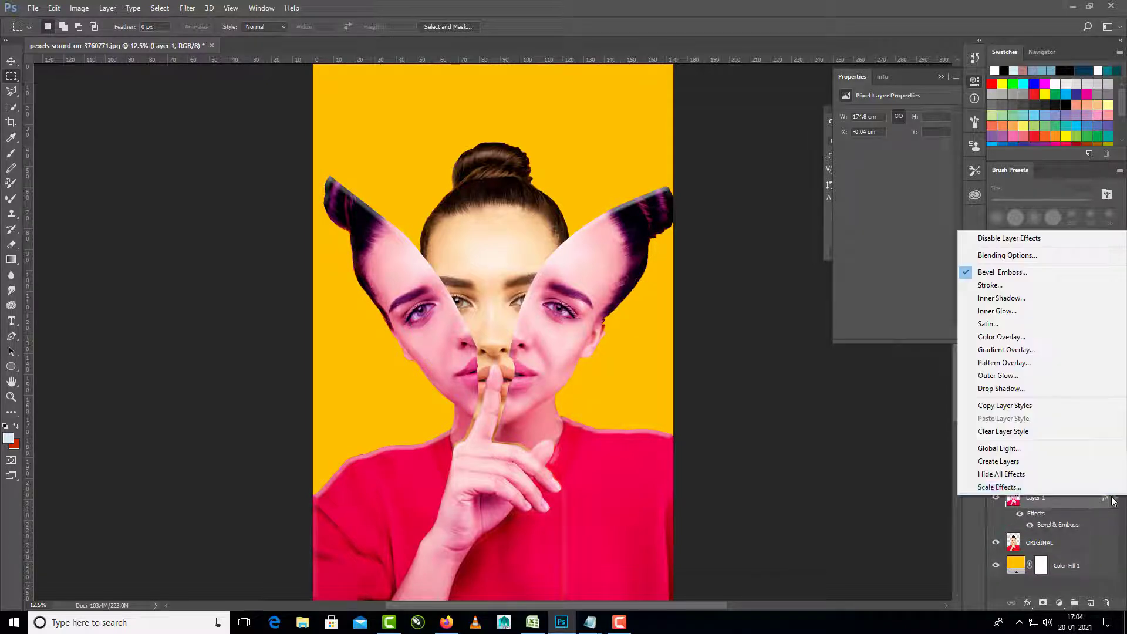
left_click(1058, 461)
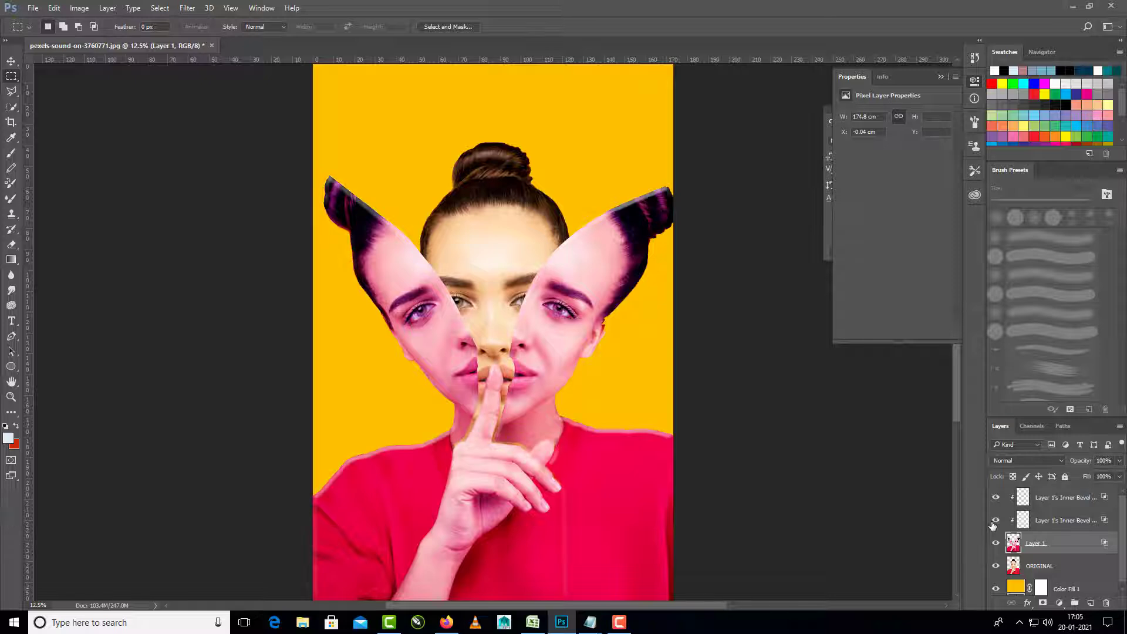
Erase the bevel highlights over the shirt and hand on the Inner Bevel Highlights layer, using a 700 px eraser at 100% opacity and flow
left_click(1056, 526)
key("e")
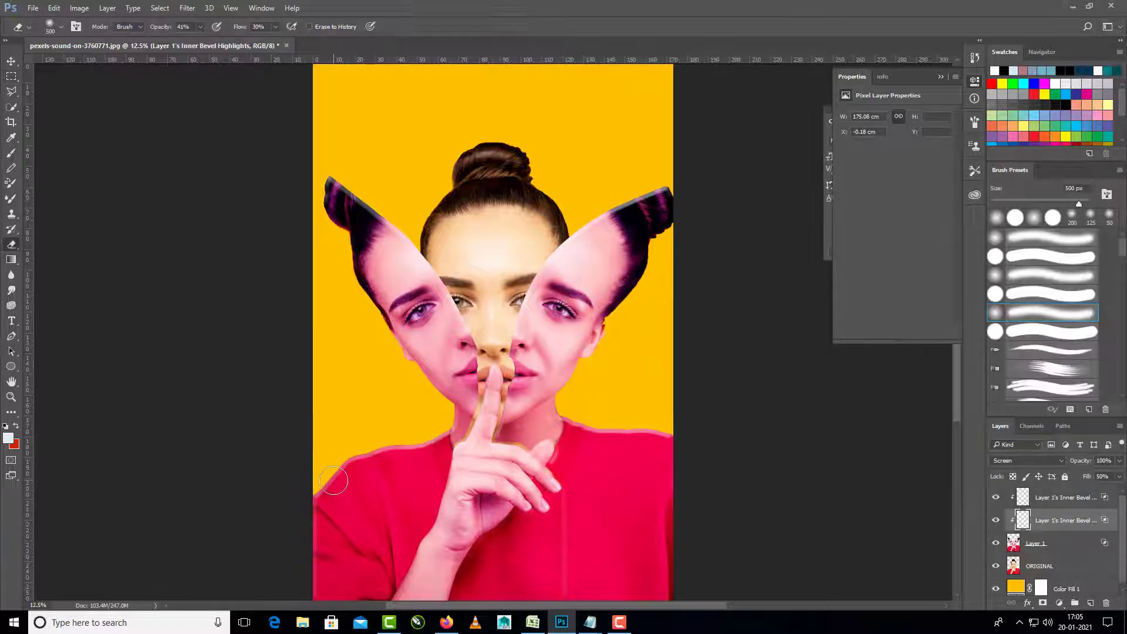
left_click(275, 26)
left_click_drag(275, 40, 315, 40)
mouse_move(441, 497)
left_mouse_down()
mouse_move(384, 441)
mouse_move(433, 451)
left_mouse_up()
mouse_move(504, 496)
left_mouse_down()
mouse_move(558, 542)
mouse_move(590, 432)
mouse_move(571, 427)
mouse_move(666, 617)
mouse_move(329, 491)
mouse_move(606, 452)
mouse_move(536, 449)
mouse_move(595, 536)
left_mouse_up()
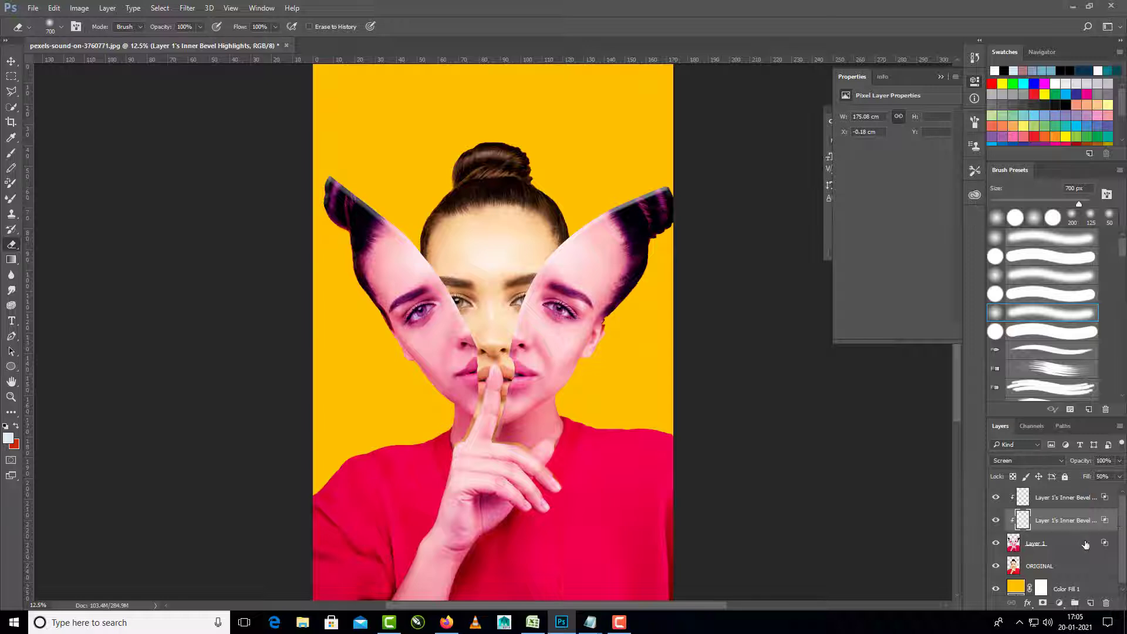
Compare the portrait with the Inner Bevel Highlights layer hidden and shown to check the erased bevel edges
left_click(996, 520)
left_click(996, 520)
left_click(996, 520)
left_click(996, 520)
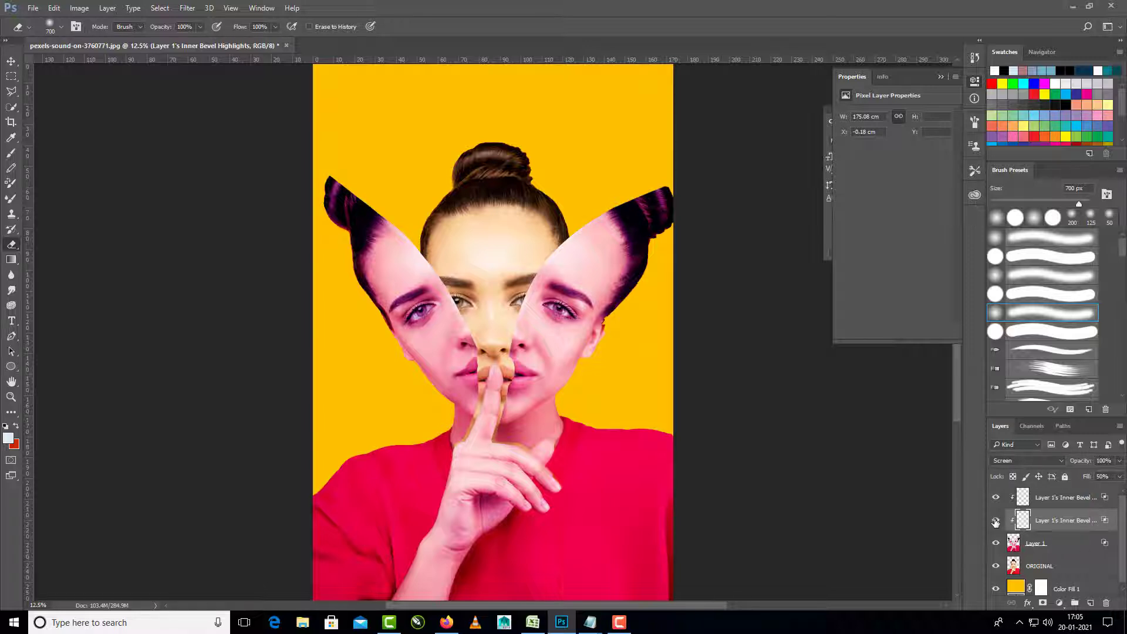
left_click(996, 520)
left_click(997, 520)
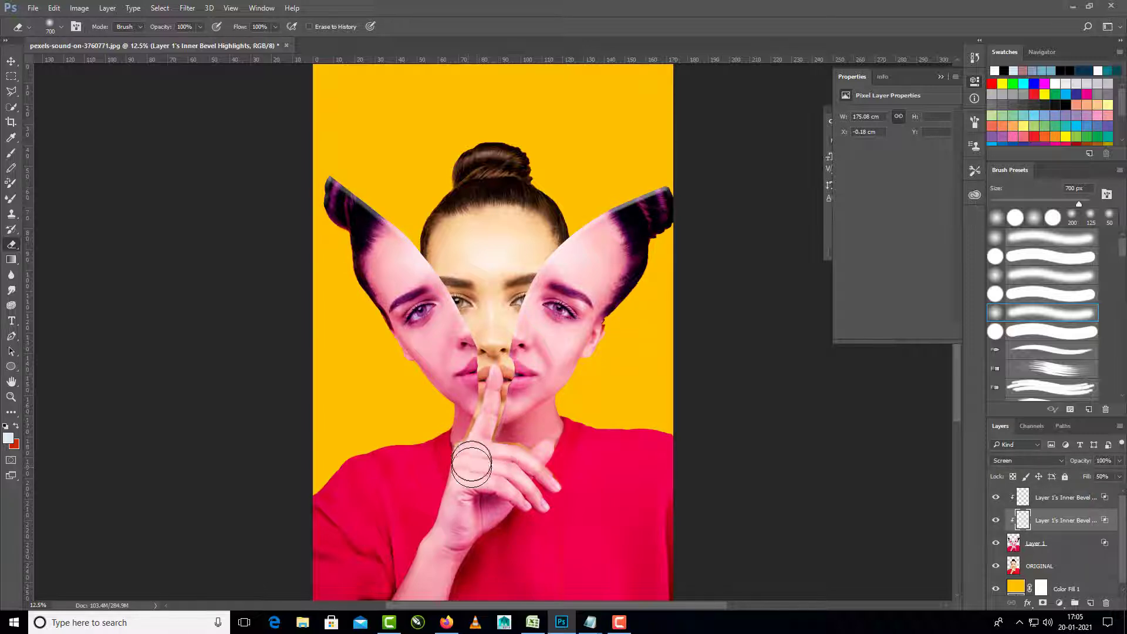
left_click(997, 520)
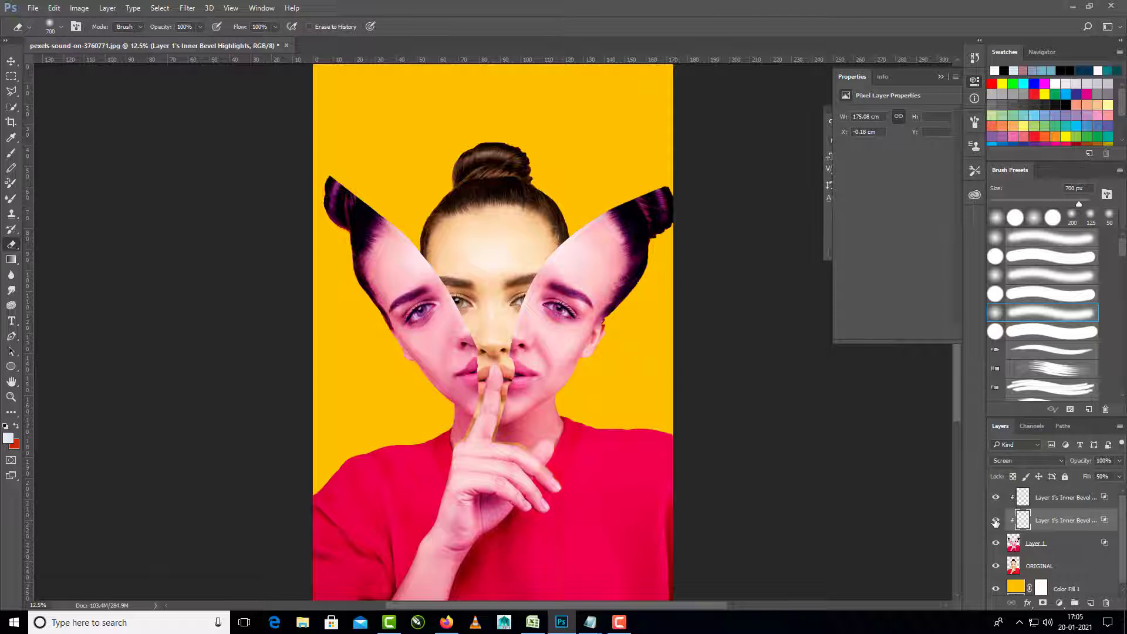
left_click(997, 520)
Merge both Inner Bevel layers with Layer 1 into one layer, and check the result by hiding and showing it
left_click(1065, 503, "shift")
left_click(1056, 547)
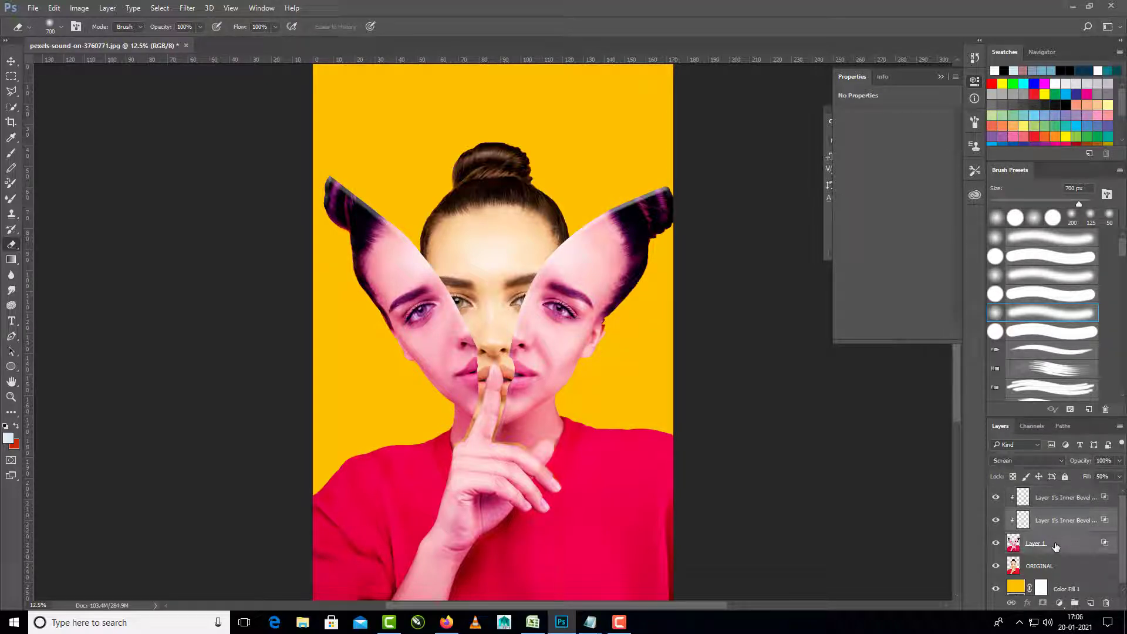
left_click(1059, 510, "shift")
key("ctrl+e")
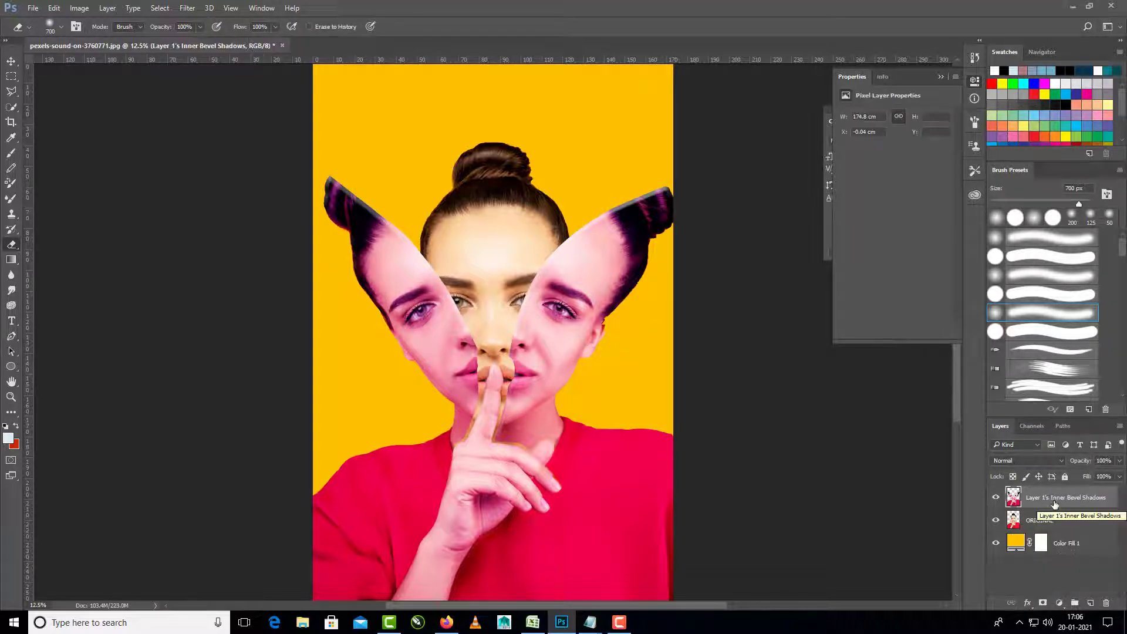
left_click(996, 500)
left_click(996, 500)
left_click(996, 499)
left_click(996, 500)
Nudge the merged split-face layer upwards in large steps with the Move tool
left_click(13, 62)
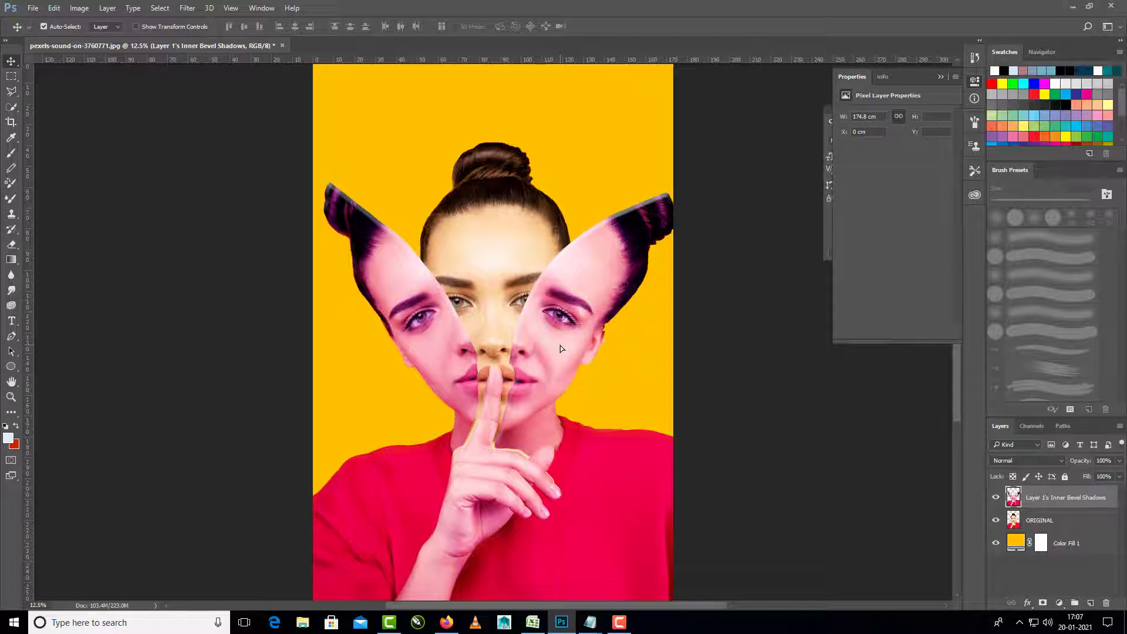
key("shift+Up")
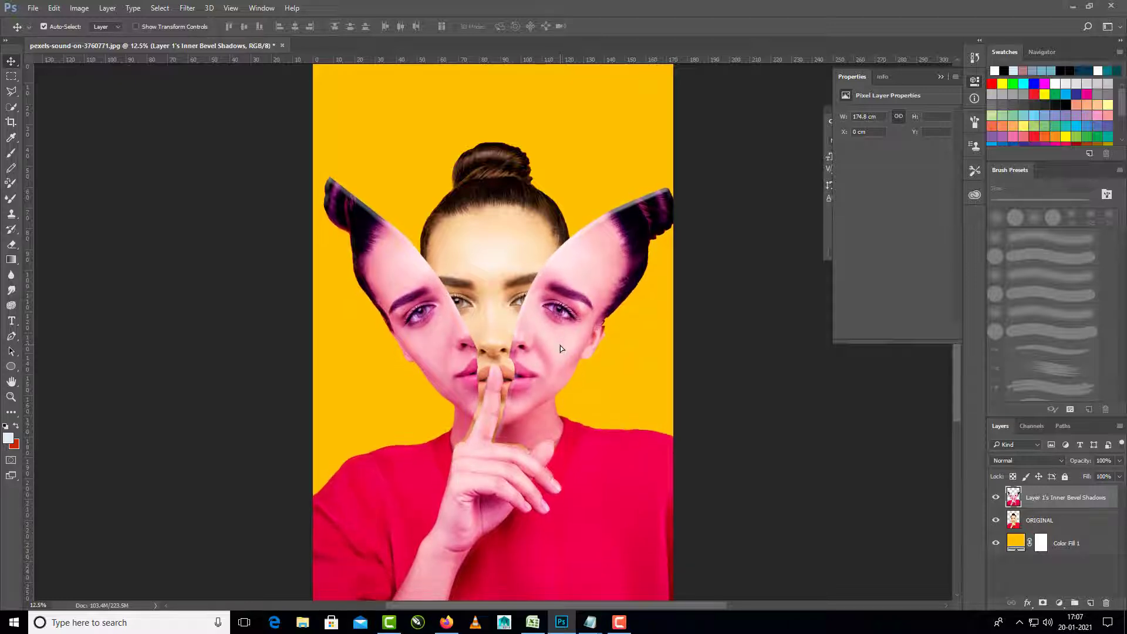
key("shift+Up")
key("shift+Up")
key("shift+Up")
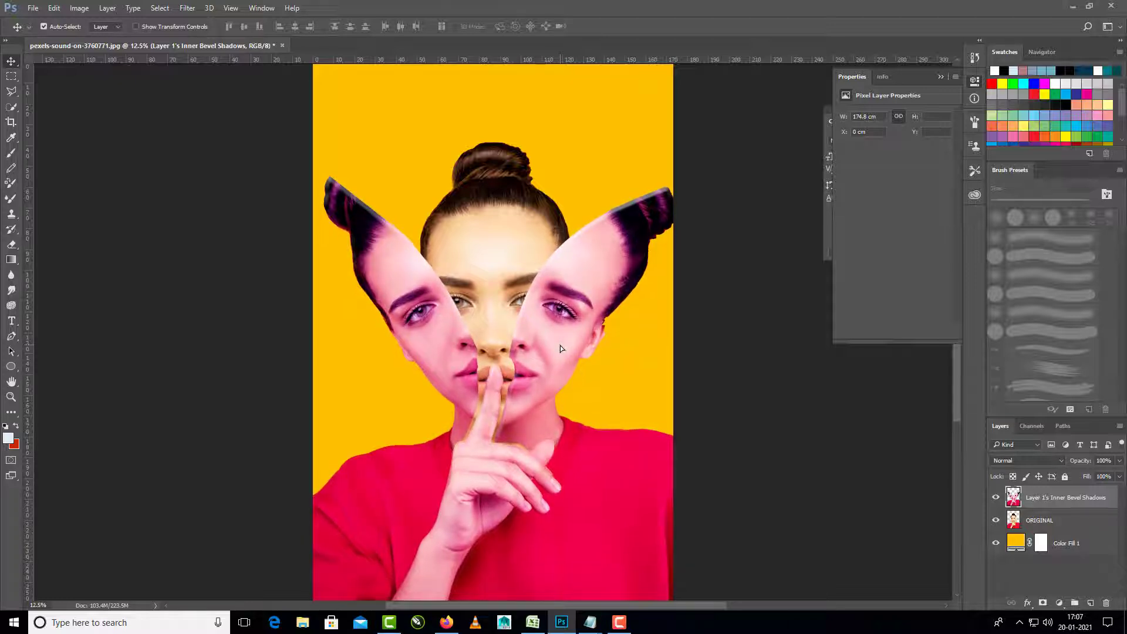
Add a blank layer between Layer 1's Inner Bevel Shadows and ORIGINAL
left_click(741, 386)
left_click(1070, 502)
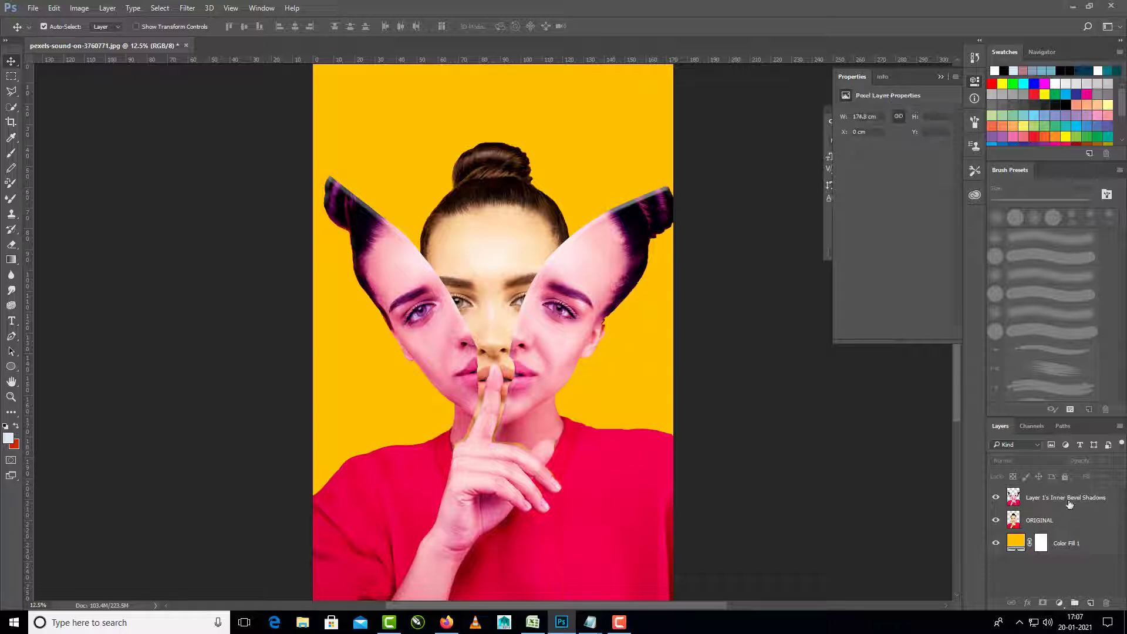
left_click(1091, 603)
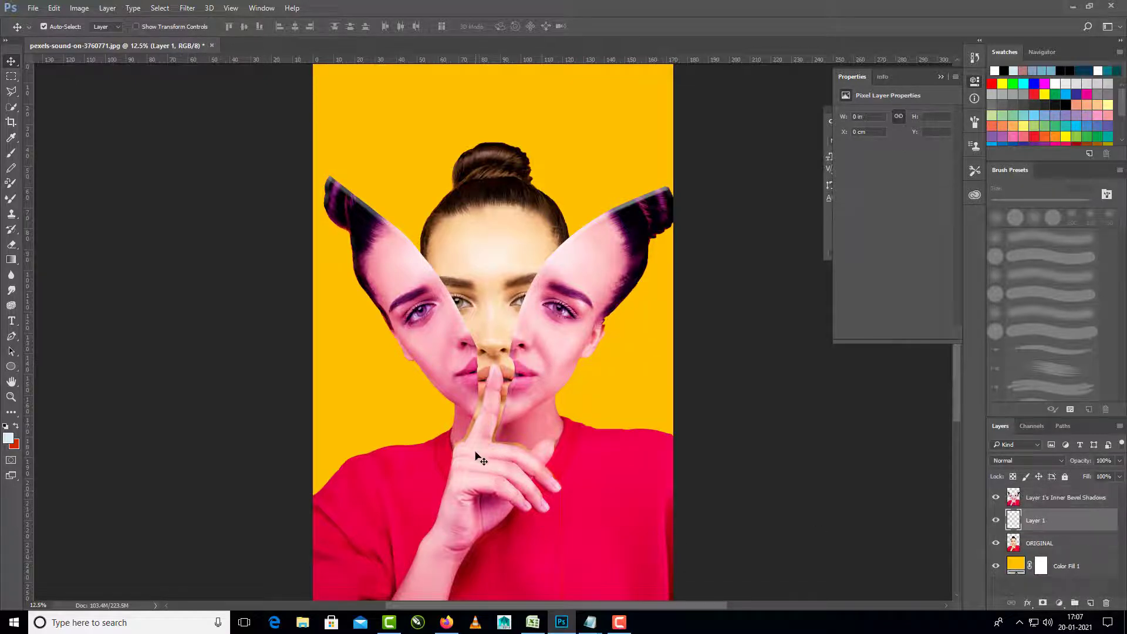
Set up a soft 500 px brush with foreground colour 000000, try a stroke along the left half's inner edge, and undo the stroke
key("b")
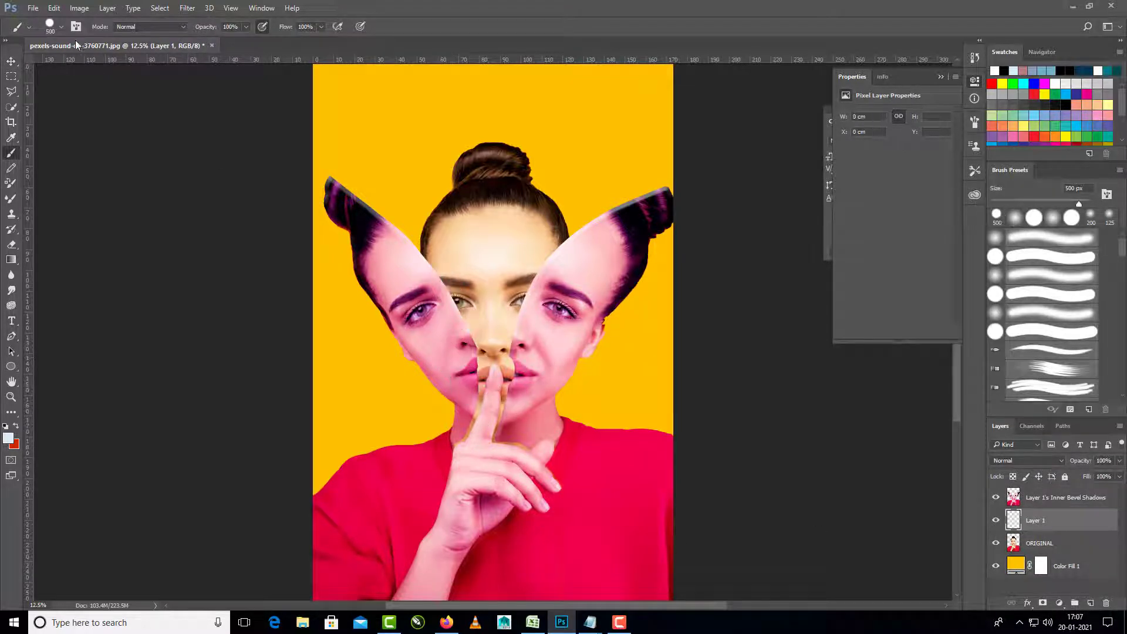
left_click(62, 26)
double_click(99, 141)
left_click(8, 438)
left_click(796, 294)
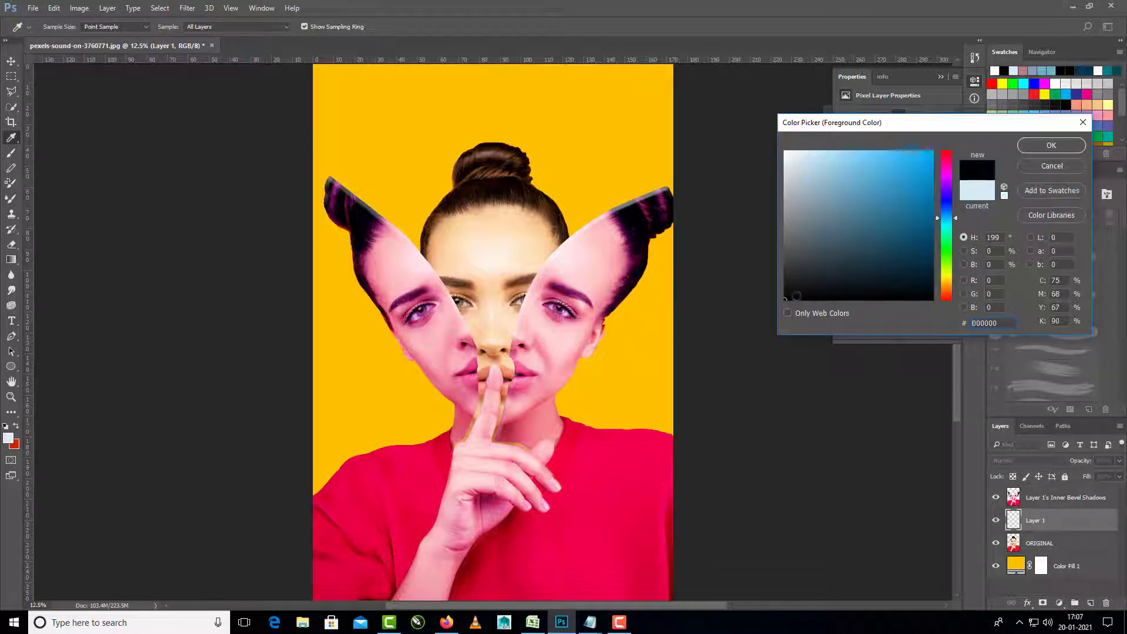
key("Return")
mouse_move(441, 297)
left_mouse_down()
mouse_move(486, 370)
mouse_move(485, 405)
left_mouse_up()
key("ctrl+z")
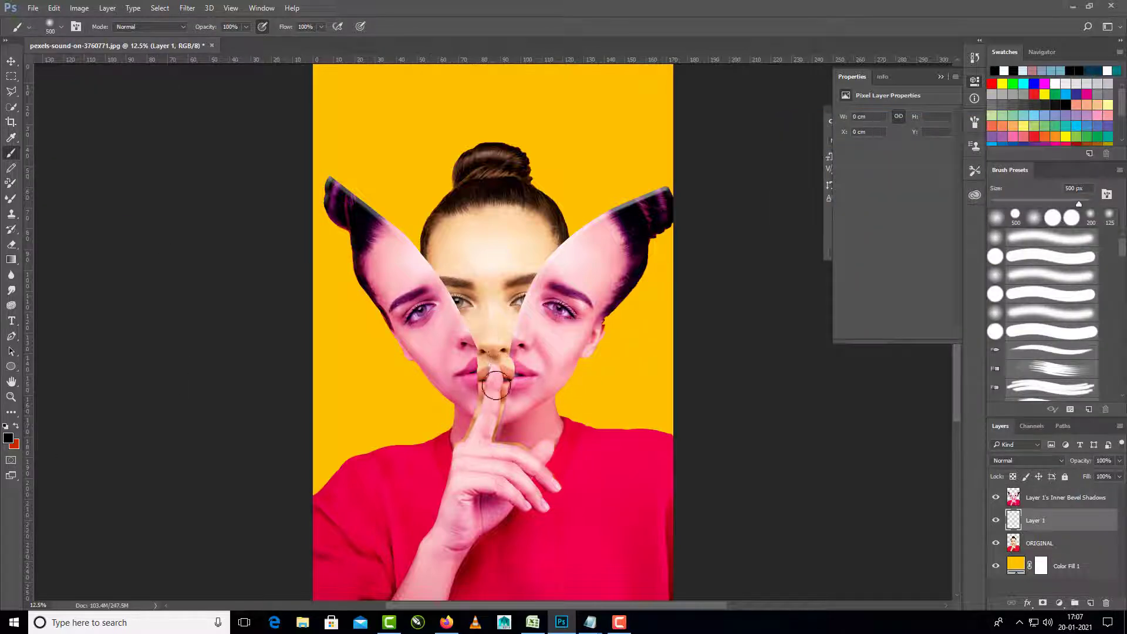
Select Layer 1's Inner Bevel Shadows for retouching the right half's eye and reduce the brush size to 70 px
left_click(1082, 499)
key("ctrl+plus")
key("ctrl+plus")
key("ctrl+plus")
key("ctrl+plus")
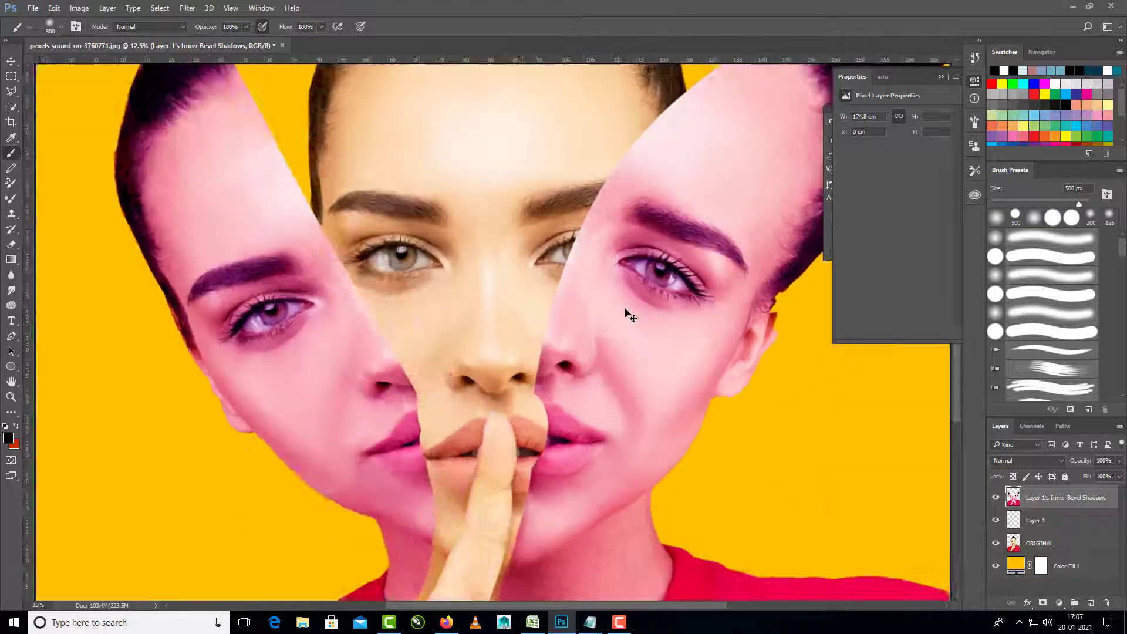
left_click_drag(663, 278, 403, 284)
key("ctrl+plus")
key("ctrl+plus")
left_click_drag(470, 263, 424, 325)
key("bracketleft")
key("bracketleft")
key("bracketleft")
key("bracketleft")
key("bracketleft")
key("bracketleft")
key("bracketleft")
key("bracketleft")
key("bracketleft")
key("bracketleft")
key("bracketleft")
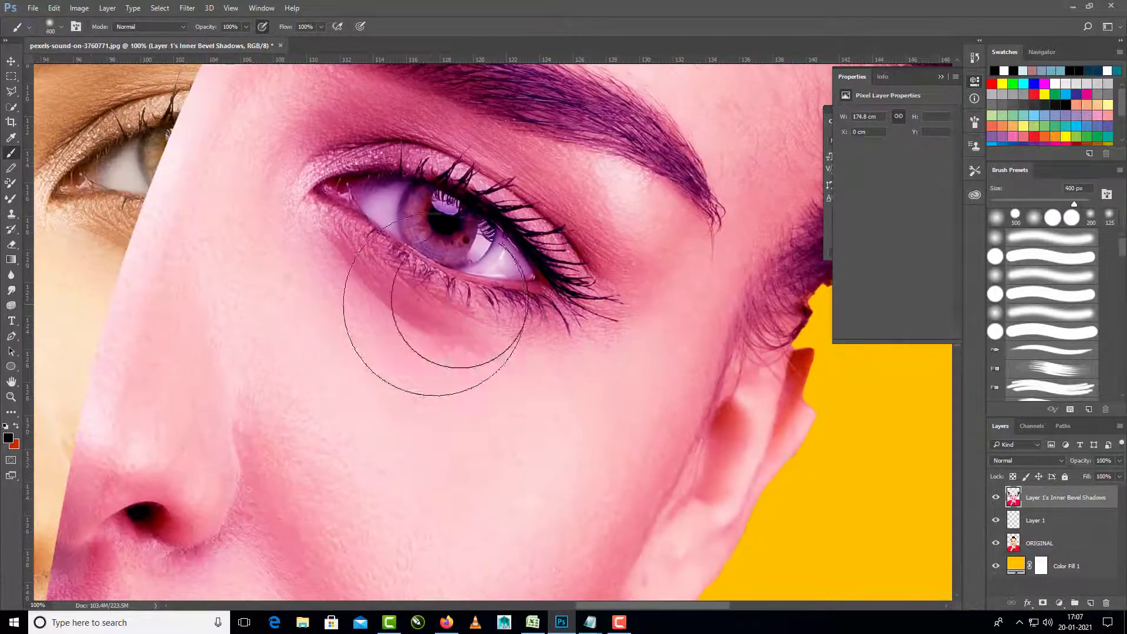
key("ctrl+plus")
key("ctrl+plus")
left_click_drag(479, 244, 514, 397)
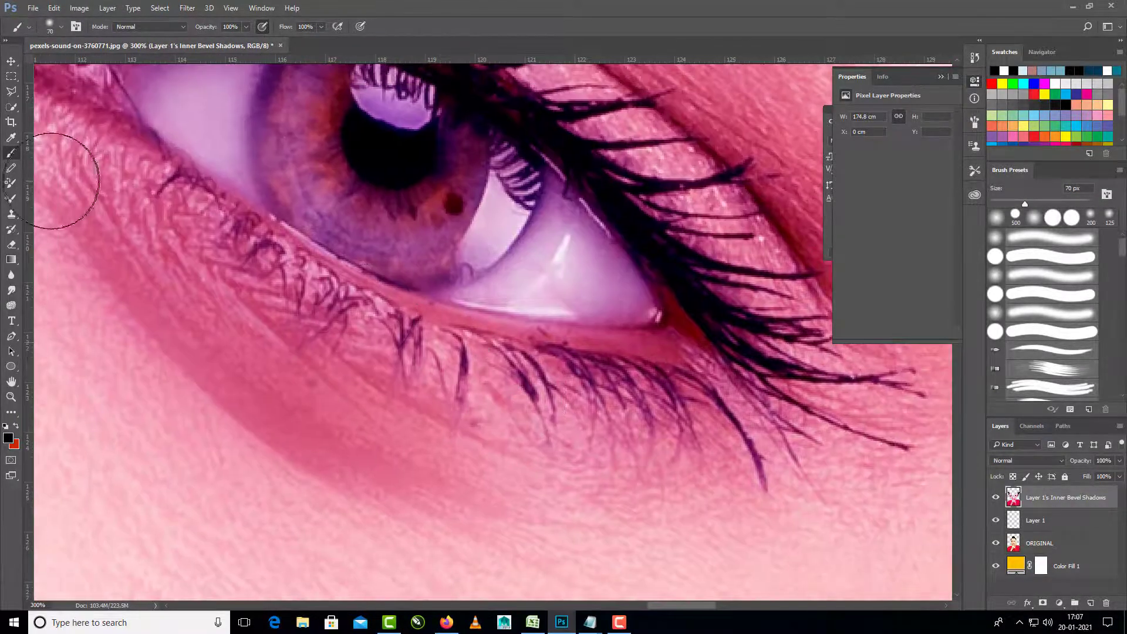
Heal over the bright reflection and dark line beside the right half's iris with a 30 px Spot Healing Brush
left_click(12, 412)
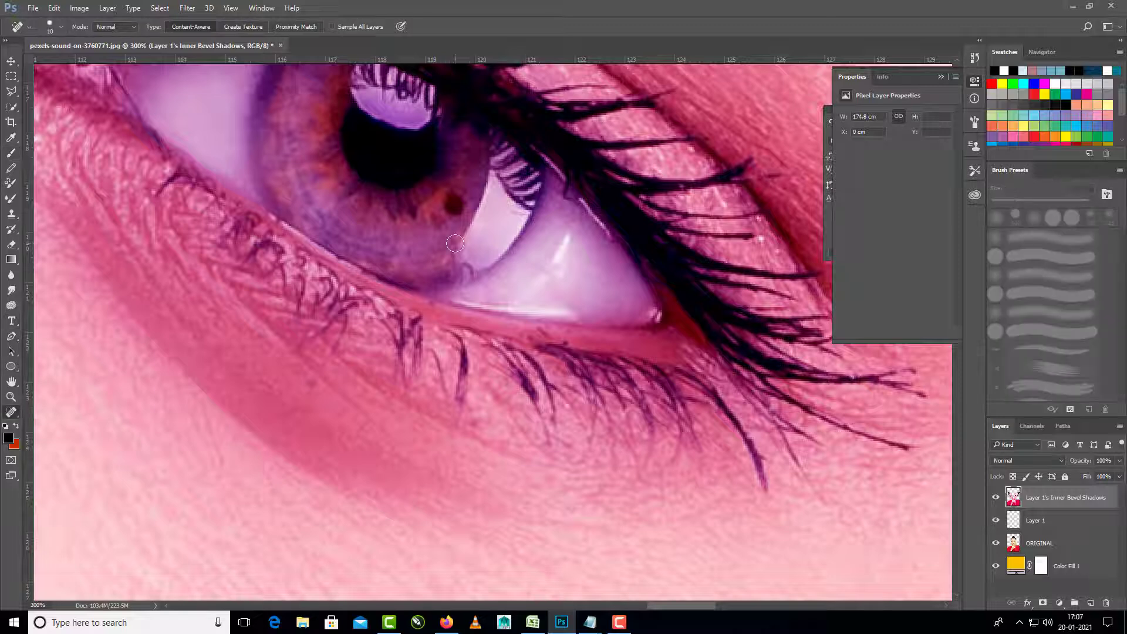
key("bracketright")
key("bracketright")
left_click(554, 254)
key("Return")
left_click(562, 268)
left_click(550, 245)
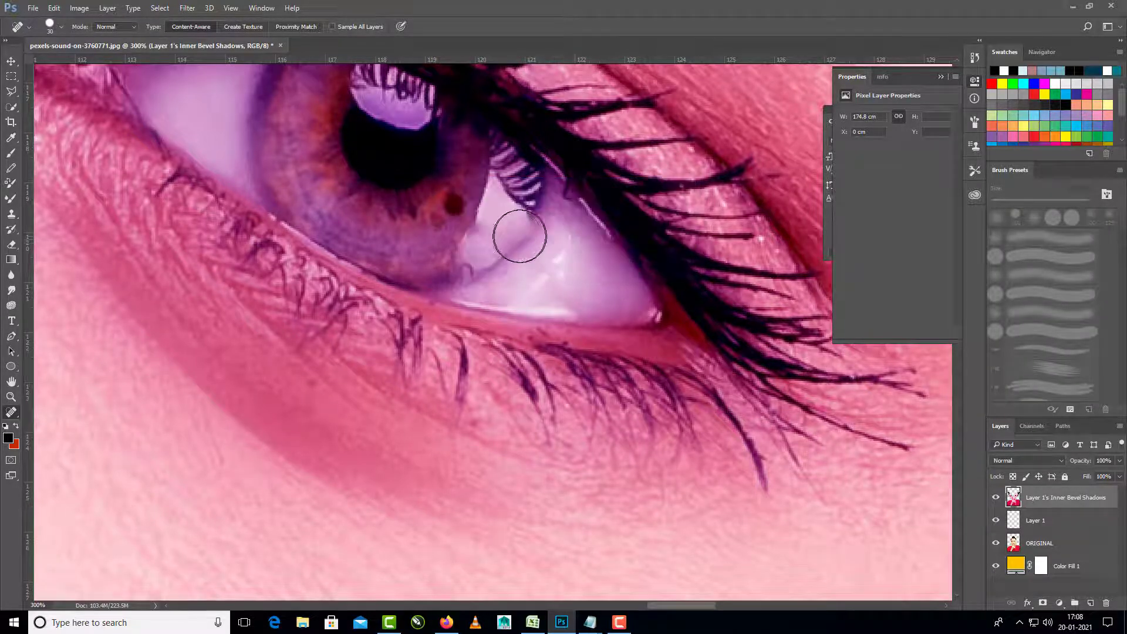
left_click(466, 239)
left_click(513, 193)
left_click(481, 163)
left_click(483, 218)
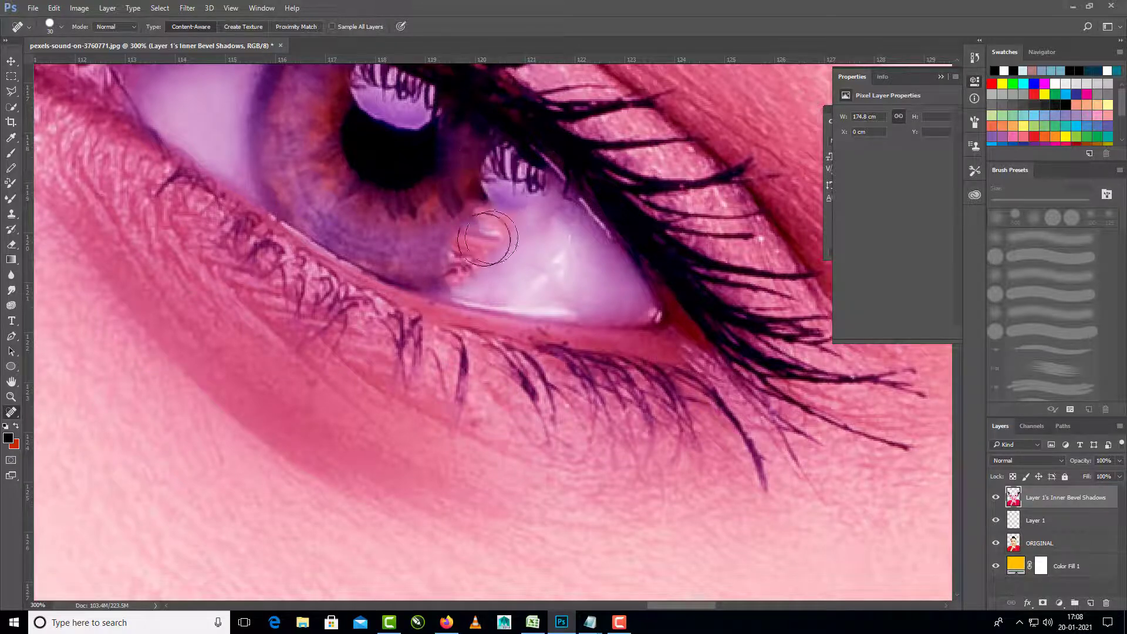
Cover the inner side of the right half's iris and its pupil with the Spot Healing Brush
left_click_drag(306, 126, 398, 199)
left_click(364, 147)
left_click(423, 169)
left_click(376, 199)
left_click(379, 255)
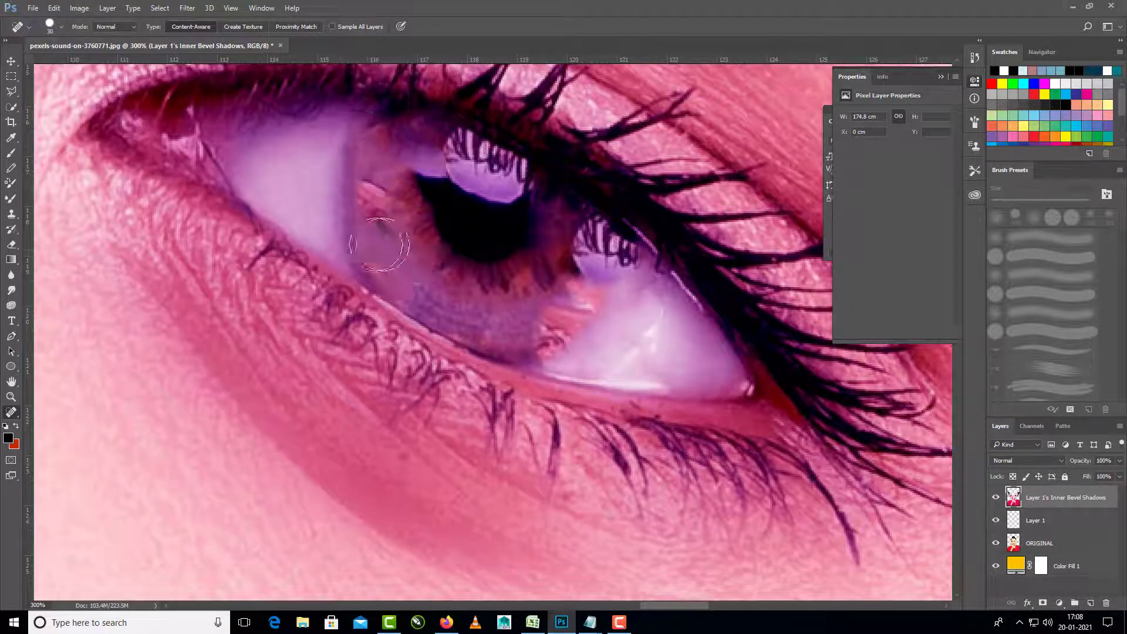
left_click(432, 254)
left_click(487, 237)
left_click(639, 367)
left_click_drag(600, 315, 647, 334)
mouse_move(451, 223)
left_mouse_down()
mouse_move(565, 282)
mouse_move(455, 200)
left_mouse_up()
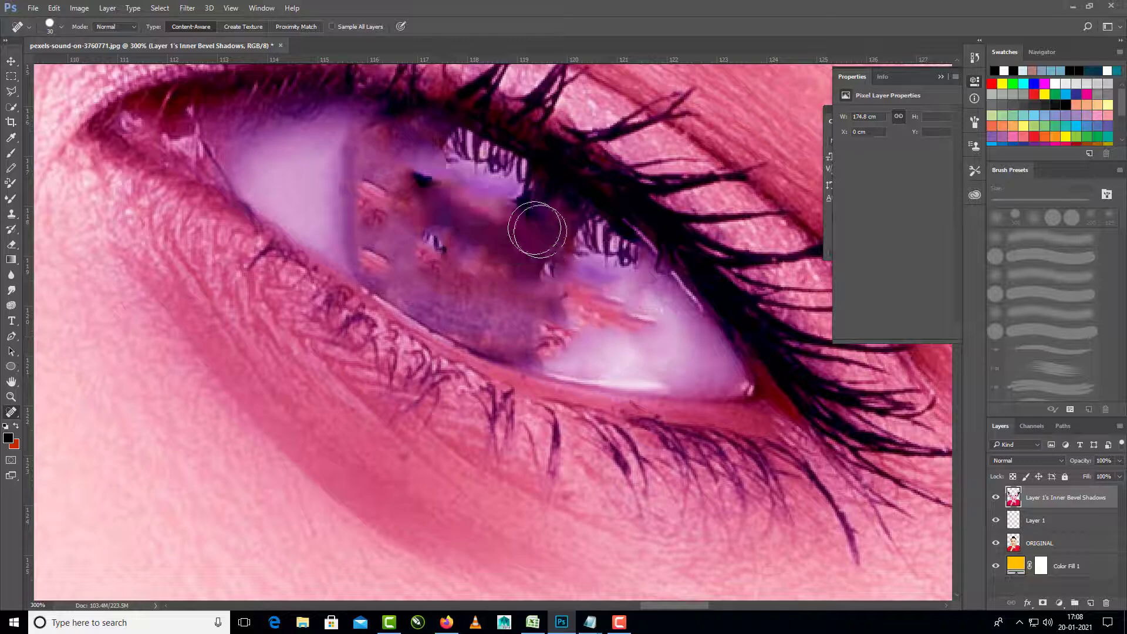
Remove the remaining lash reflections and dark spots across the right half's iris with the Spot Healing Brush
mouse_move(539, 232)
left_mouse_down()
mouse_move(421, 156)
mouse_move(556, 208)
mouse_move(617, 259)
left_mouse_up()
left_click(584, 275)
left_click(579, 283)
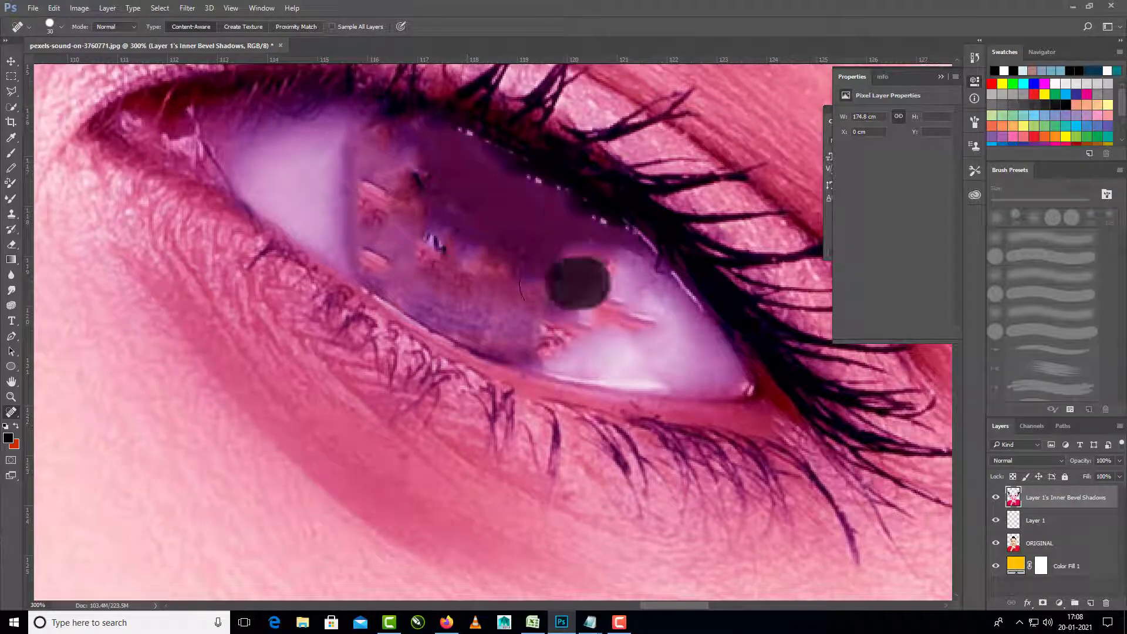
left_click(551, 322)
left_click(495, 320)
left_click_drag(473, 301, 418, 255)
Blend the outer and lower iris of the right half's eye using the Healing Brush with samples from the eye white
right_click(11, 412)
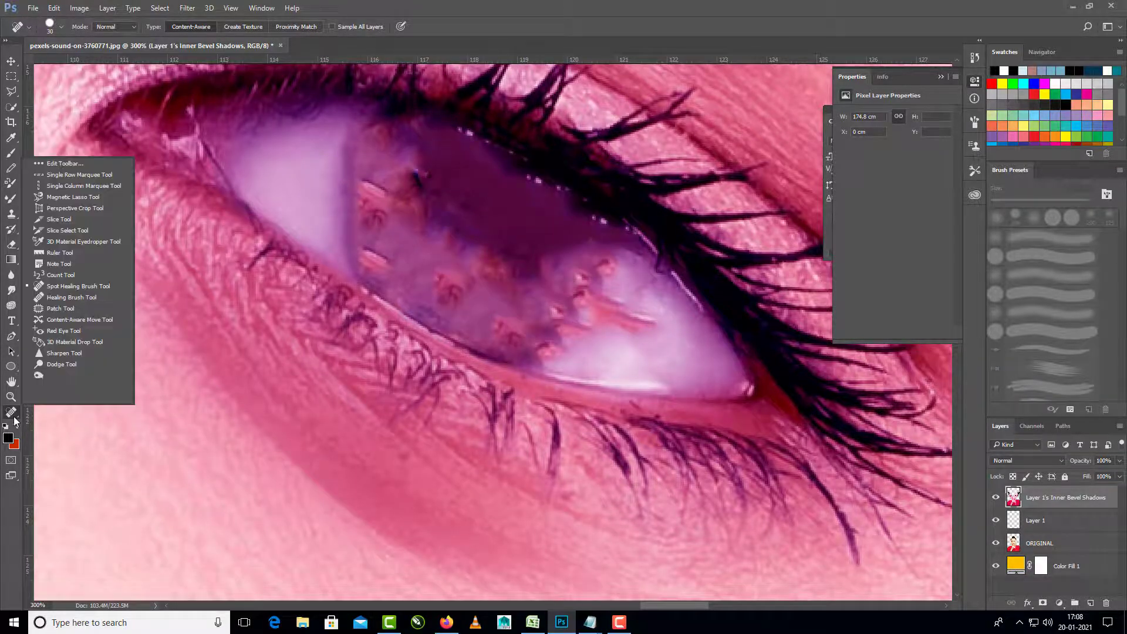
left_click(59, 296)
left_click(638, 320)
mouse_move(577, 281)
left_mouse_down()
mouse_move(598, 290)
mouse_move(579, 248)
mouse_move(620, 263)
mouse_move(506, 329)
mouse_move(468, 300)
left_mouse_up()
left_click(651, 335, "alt")
left_click(654, 318, "alt")
left_click(625, 347, "alt")
left_click(615, 367, "alt")
left_click(551, 347)
left_click(471, 332)
left_click(590, 350, "alt")
left_click(463, 306)
left_click(554, 324)
left_click(501, 272)
left_click(530, 282)
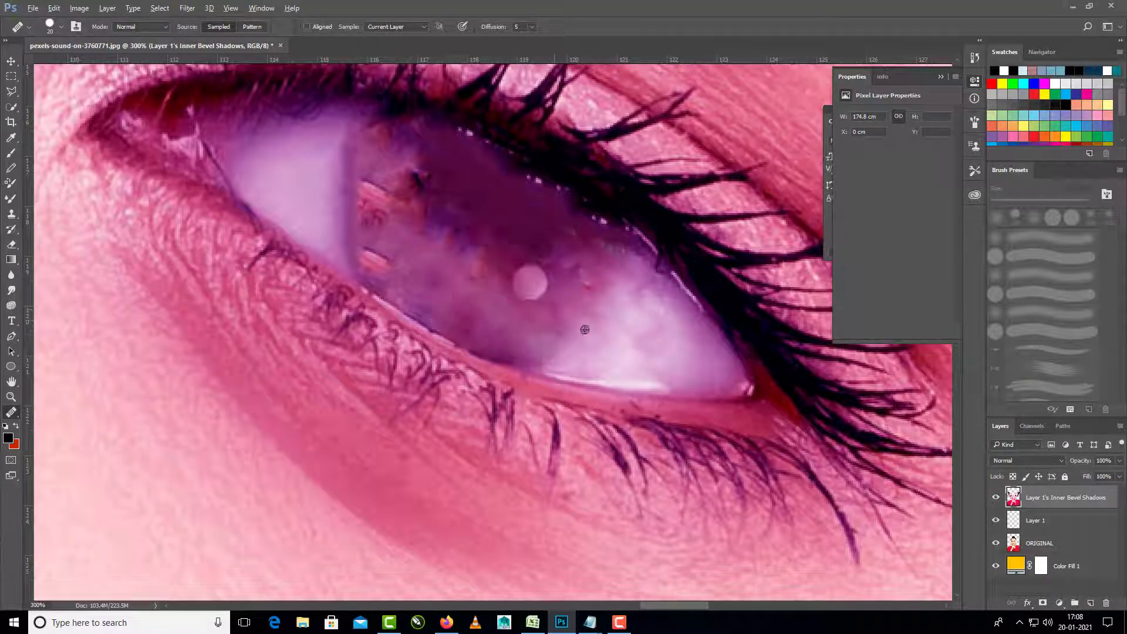
Smooth the upper outer part of the right half's iris below the lashes with freshly sampled eye white
left_click(584, 329, "alt")
left_click(581, 267)
left_click(607, 248)
mouse_move(658, 277)
left_mouse_down()
mouse_move(623, 241)
mouse_move(578, 242)
mouse_move(609, 287)
left_mouse_up()
left_click(617, 281)
left_click(659, 347, "alt")
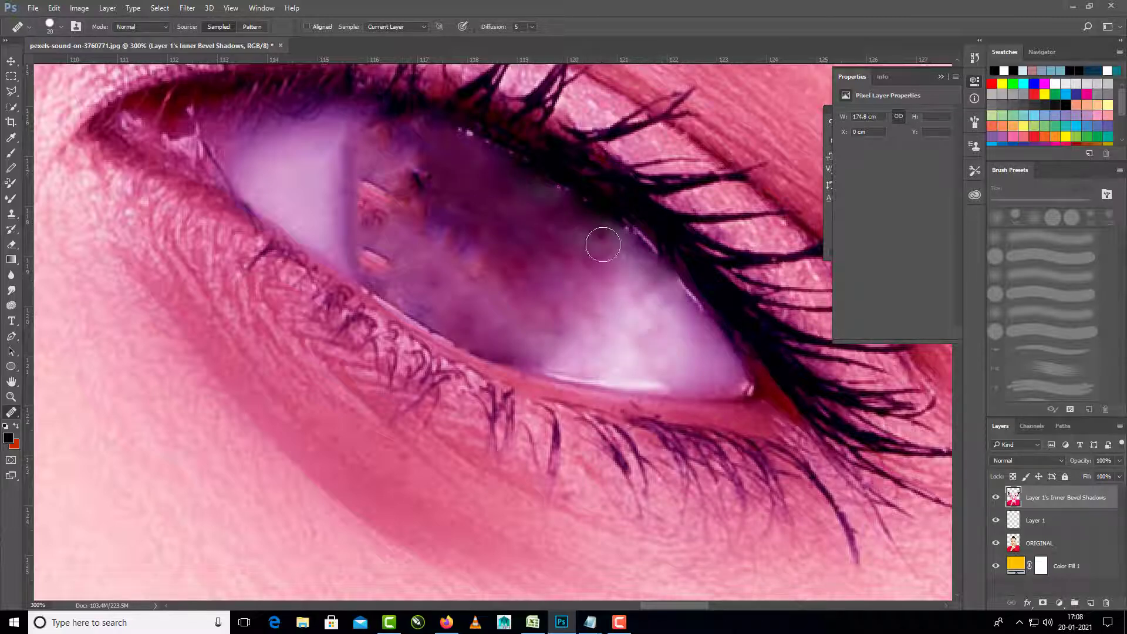
left_click(624, 255)
left_click_drag(519, 188, 543, 198)
left_click(638, 322, "alt")
Soften the inner edge of the right half's iris with the Healing Brush, sampling the eye white beside the tear duct
left_click_drag(349, 155, 347, 128)
left_click(321, 166, "alt")
left_click(346, 194)
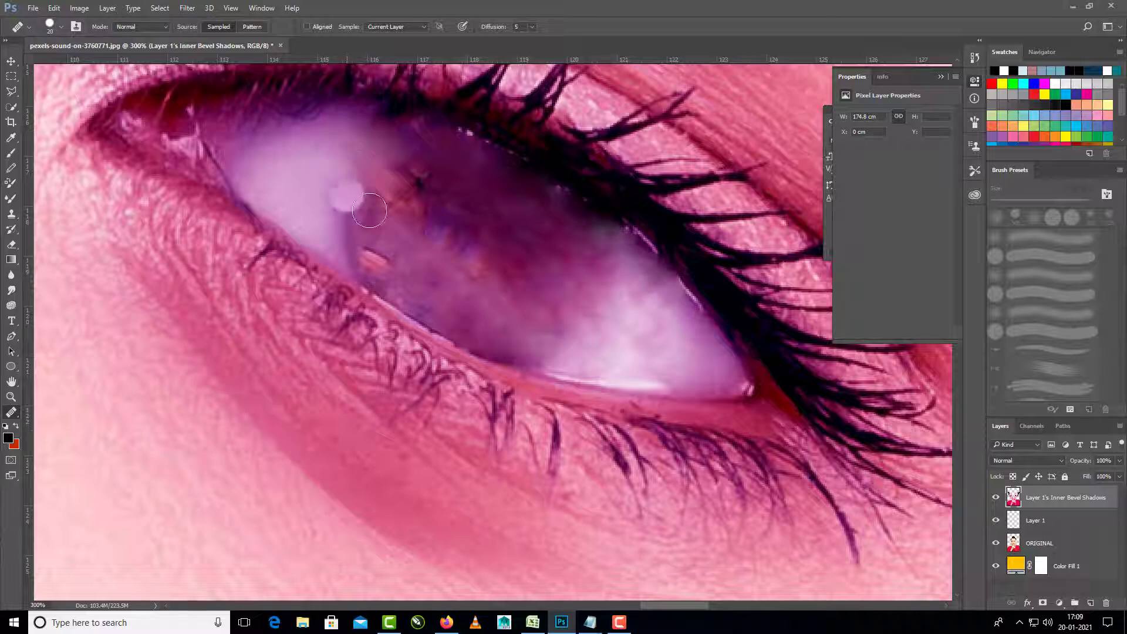
left_click(361, 209)
left_click(371, 259)
left_click(347, 243)
left_click_drag(412, 288, 375, 272)
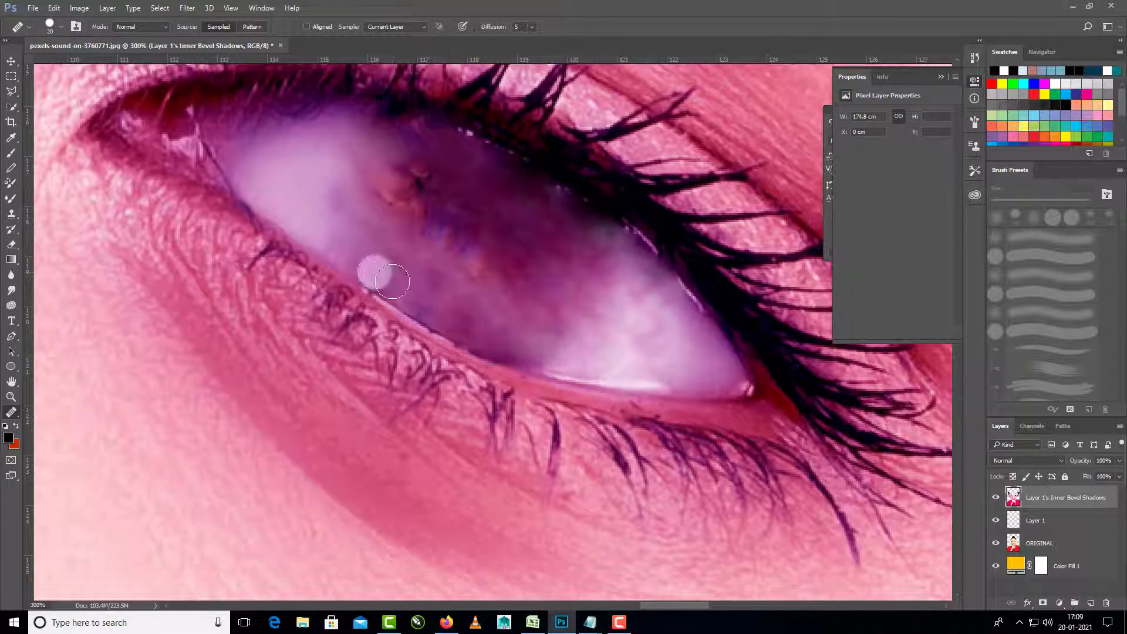
Heal the leftover orange and dark patches in the middle and lower part of the right half's iris
left_click(382, 190)
mouse_move(426, 214)
left_mouse_down()
mouse_move(387, 151)
mouse_move(414, 129)
left_mouse_up()
left_click_drag(452, 146, 495, 171)
left_click_drag(440, 201, 467, 237)
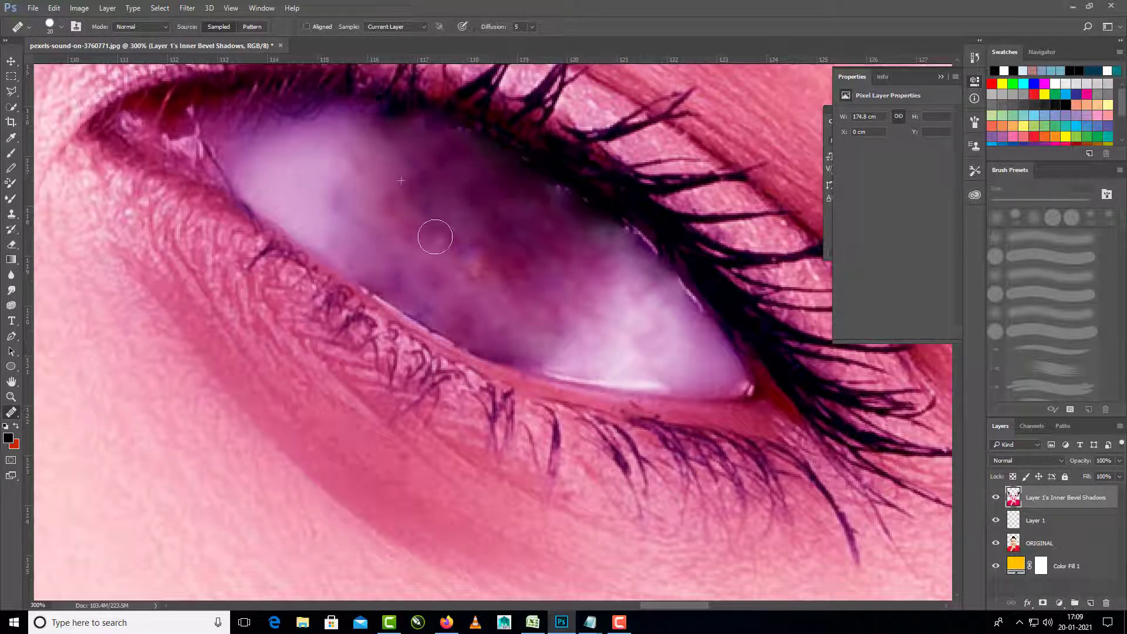
left_click(476, 263)
left_click(507, 330)
left_click(458, 309)
left_click_drag(387, 290, 452, 317)
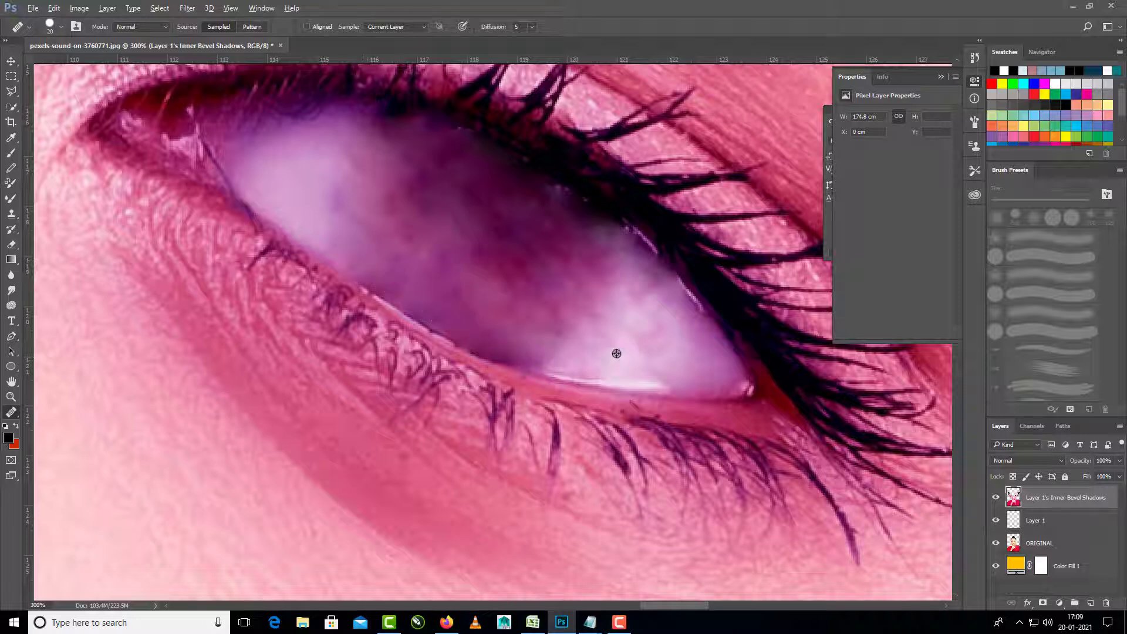
Lighten the lower rim of the right half's iris along the lower eyelid using samples of the outer eye white
left_click(604, 366, "alt")
mouse_move(495, 348)
left_mouse_down()
mouse_move(556, 355)
mouse_move(465, 337)
left_mouse_up()
left_click(472, 333)
left_click(609, 345, "alt")
left_click(551, 363)
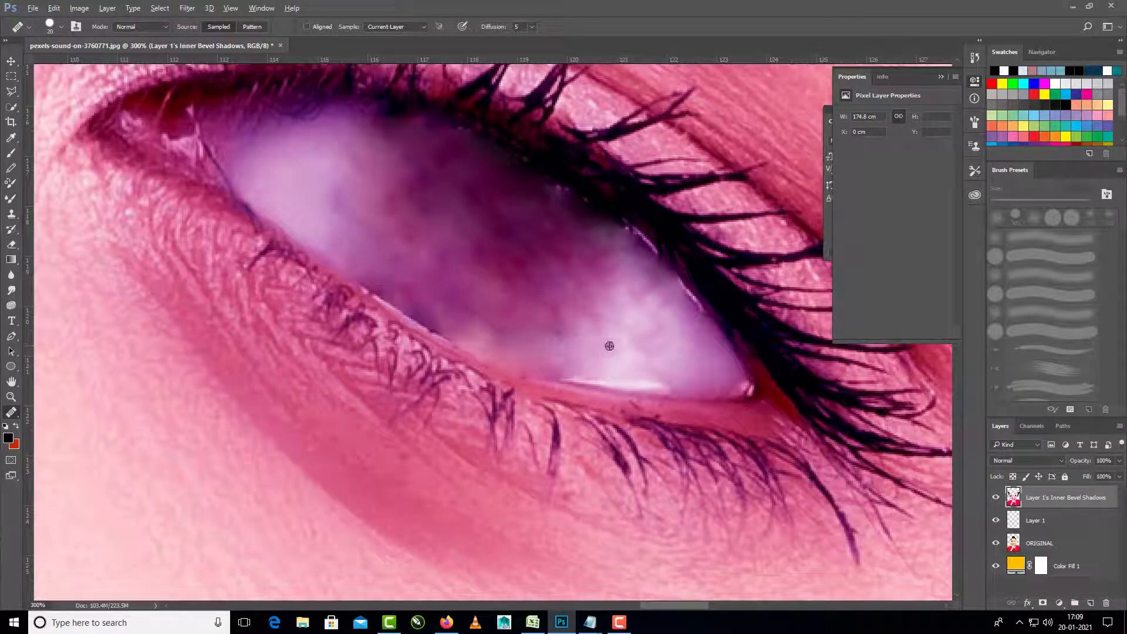
left_click_drag(563, 347, 535, 333)
left_click(498, 316)
Even out the clouded centre and upper edge of the right half's eye with more Healing Brush strokes
left_click_drag(580, 284, 491, 249)
mouse_move(552, 215)
left_mouse_down()
mouse_move(437, 188)
mouse_move(488, 164)
mouse_move(541, 180)
left_mouse_up()
left_click_drag(617, 241, 394, 128)
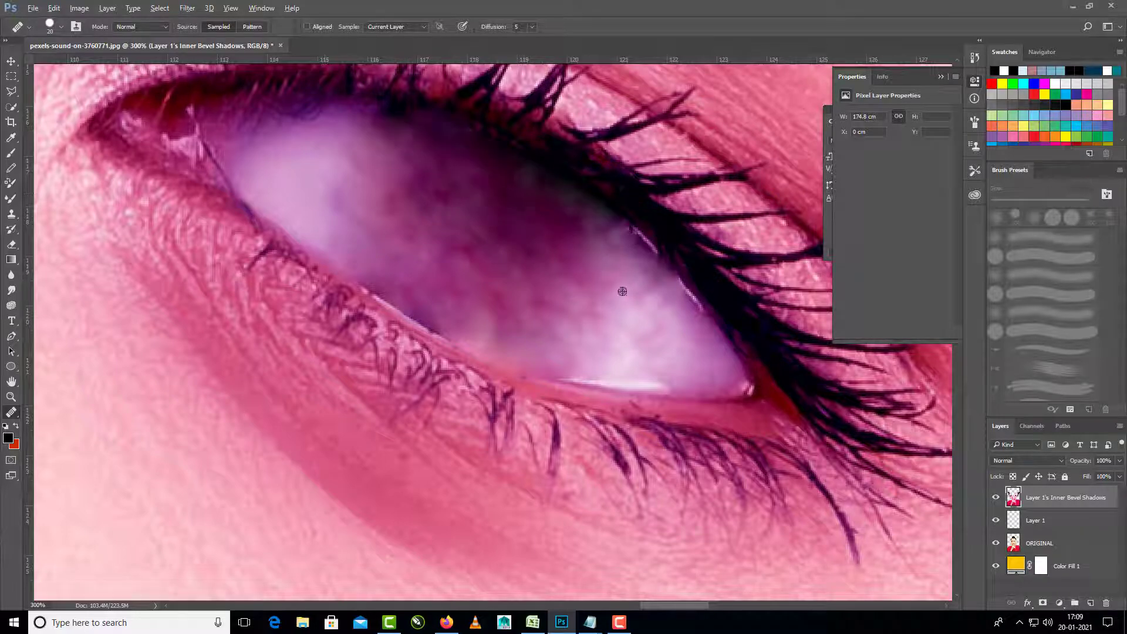
left_click(622, 291, "alt")
left_click(324, 148)
left_click(360, 119)
left_click(421, 136)
Heal over the reflection and outer side of the left half's iris with samples from the adjacent eye white
key("ctrl+minus")
key("ctrl+minus")
key("ctrl+minus")
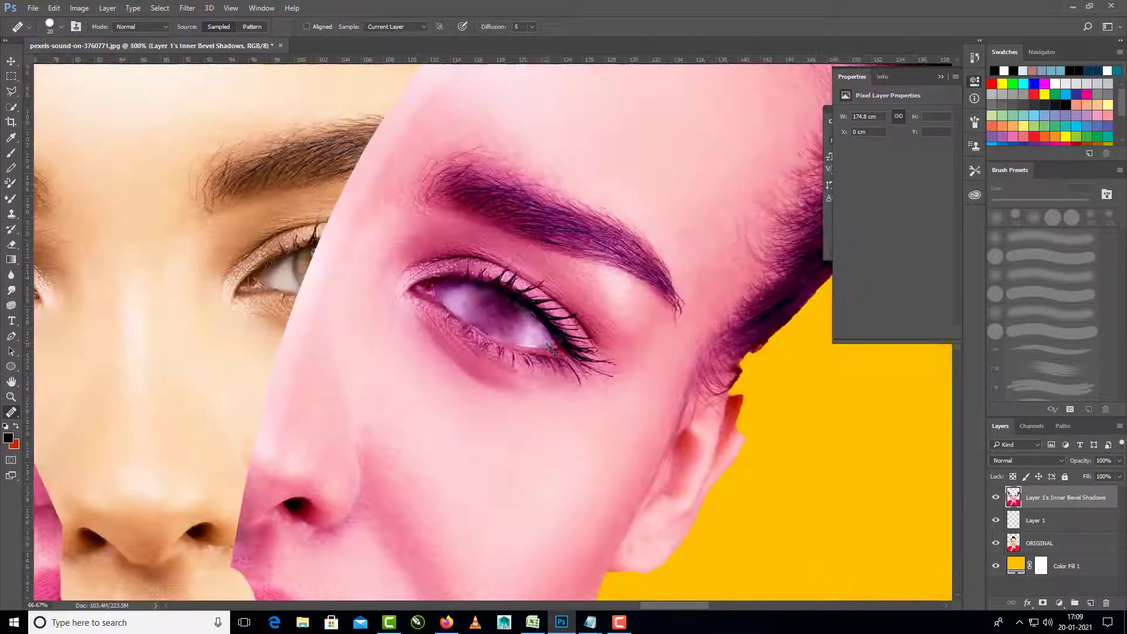
key("ctrl+minus")
key("ctrl+minus")
key("ctrl+minus")
key("ctrl+plus")
key("ctrl+plus")
key("ctrl+plus")
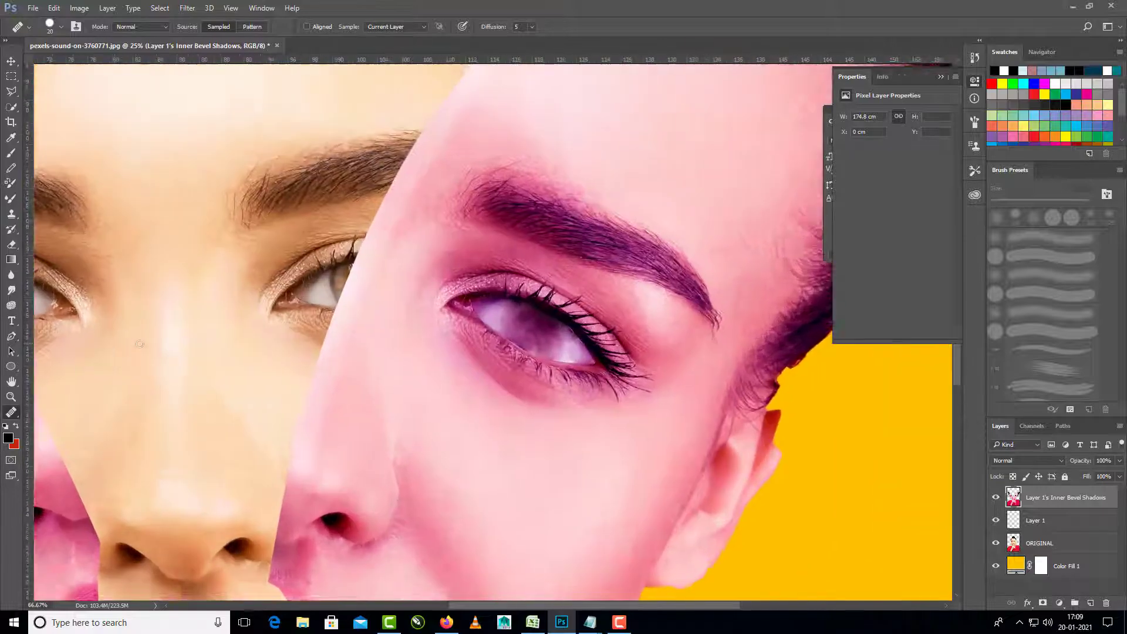
left_click_drag(218, 351, 705, 323)
key("ctrl+plus")
key("ctrl+plus")
left_click_drag(252, 110, 411, 370)
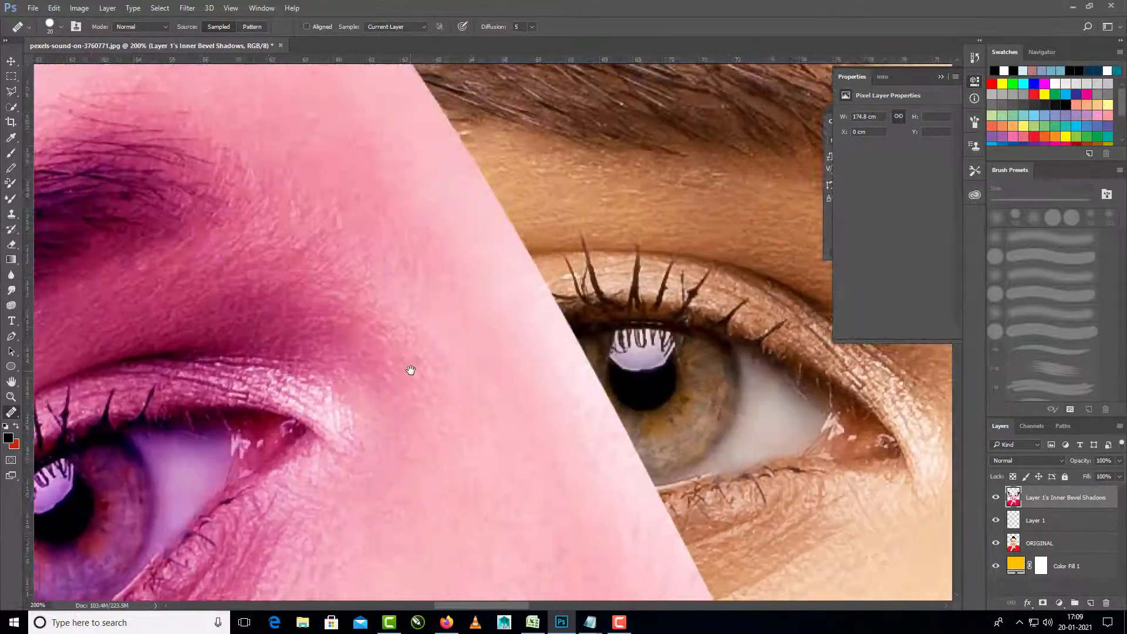
left_click_drag(356, 434, 468, 393)
left_click_drag(179, 525, 435, 323)
key("ctrl+plus")
left_click(241, 410, "alt")
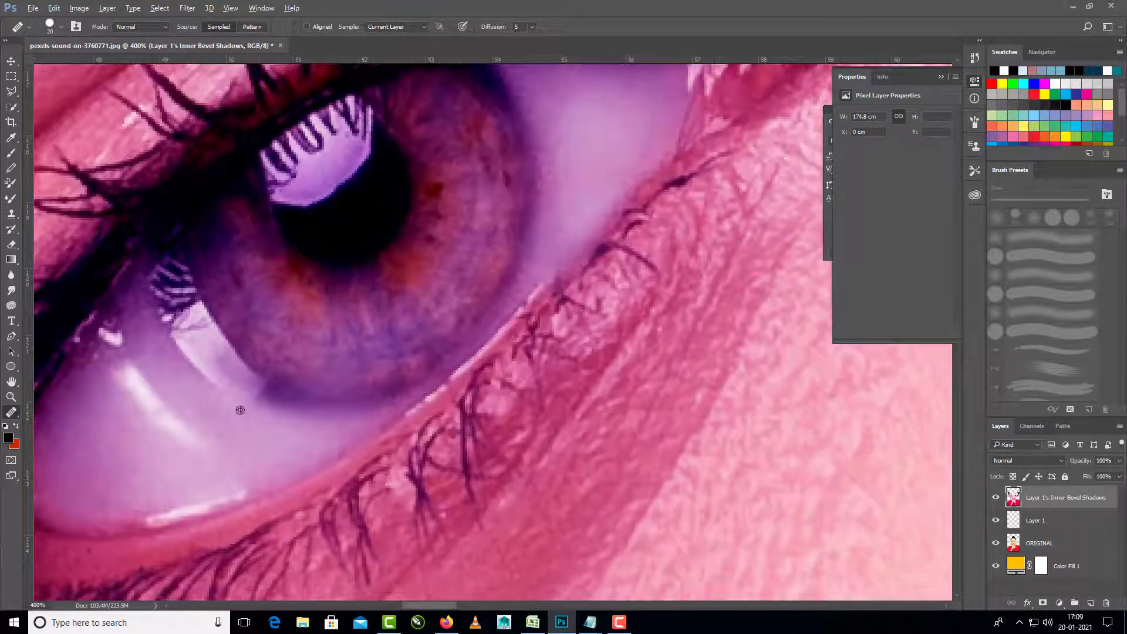
mouse_move(258, 347)
left_mouse_down()
mouse_move(344, 322)
mouse_move(312, 404)
mouse_move(394, 351)
left_mouse_up()
mouse_move(175, 365)
left_mouse_down()
mouse_move(207, 333)
mouse_move(241, 349)
mouse_move(412, 282)
left_mouse_up()
mouse_move(146, 450)
left_mouse_down()
mouse_move(229, 372)
mouse_move(156, 360)
mouse_move(221, 428)
mouse_move(352, 317)
mouse_move(301, 275)
mouse_move(287, 226)
left_mouse_up()
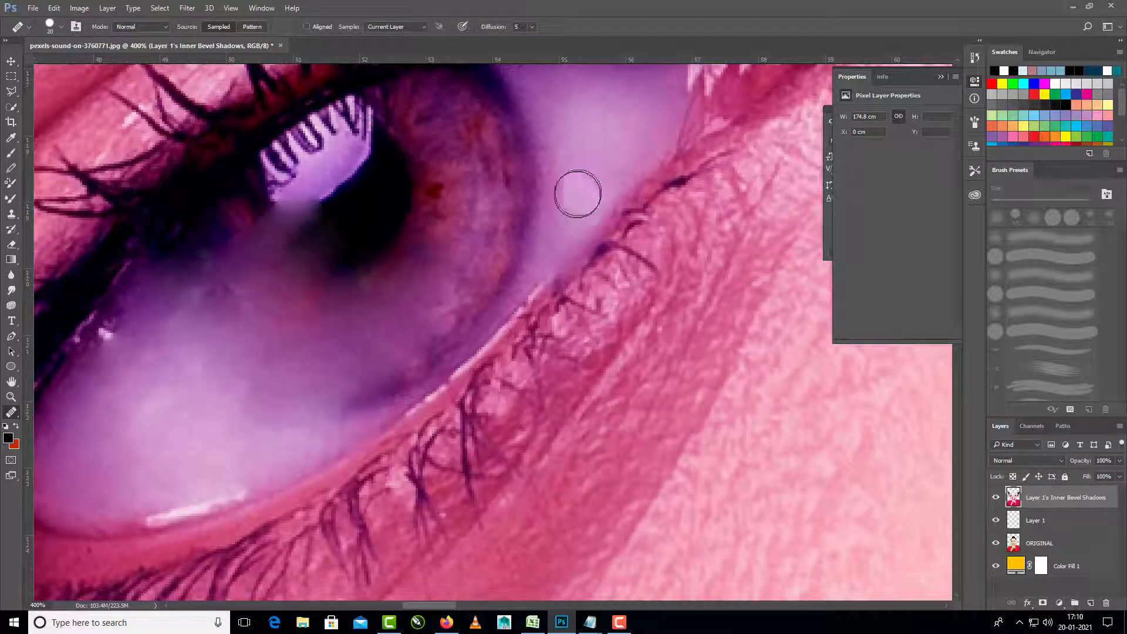
Cloud the inner side and lower rim of the left half's iris and its pupil with samples from the inner eye white
left_click(634, 176, "alt")
mouse_move(576, 193)
left_mouse_down()
mouse_move(562, 261)
mouse_move(415, 162)
mouse_move(382, 176)
left_mouse_up()
mouse_move(510, 280)
left_mouse_down()
mouse_move(555, 282)
mouse_move(533, 237)
mouse_move(463, 216)
mouse_move(360, 231)
mouse_move(415, 212)
mouse_move(523, 259)
mouse_move(419, 397)
mouse_move(456, 393)
mouse_move(412, 419)
mouse_move(429, 421)
mouse_move(485, 363)
mouse_move(370, 457)
mouse_move(485, 351)
mouse_move(390, 445)
left_mouse_up()
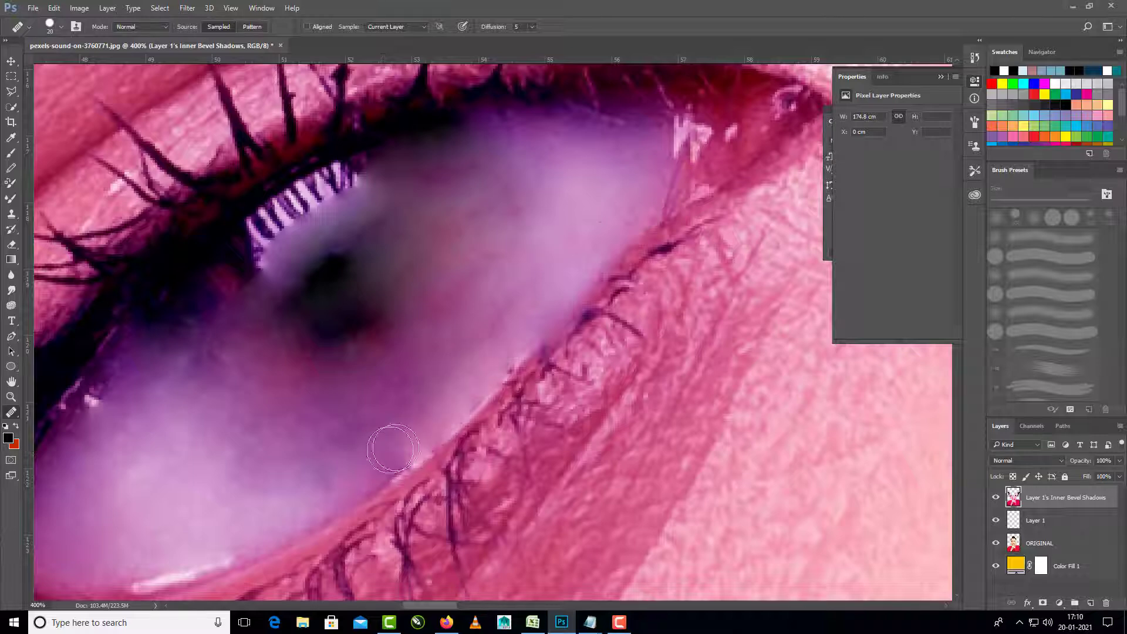
mouse_move(453, 278)
left_mouse_down()
mouse_move(373, 281)
mouse_move(433, 271)
mouse_move(370, 239)
mouse_move(246, 247)
mouse_move(272, 256)
mouse_move(310, 226)
mouse_move(303, 320)
mouse_move(68, 448)
mouse_move(176, 559)
mouse_move(164, 365)
mouse_move(145, 412)
mouse_move(234, 307)
mouse_move(312, 352)
mouse_move(280, 362)
mouse_move(474, 335)
left_mouse_up()
scroll(474, 335, "down", 8)
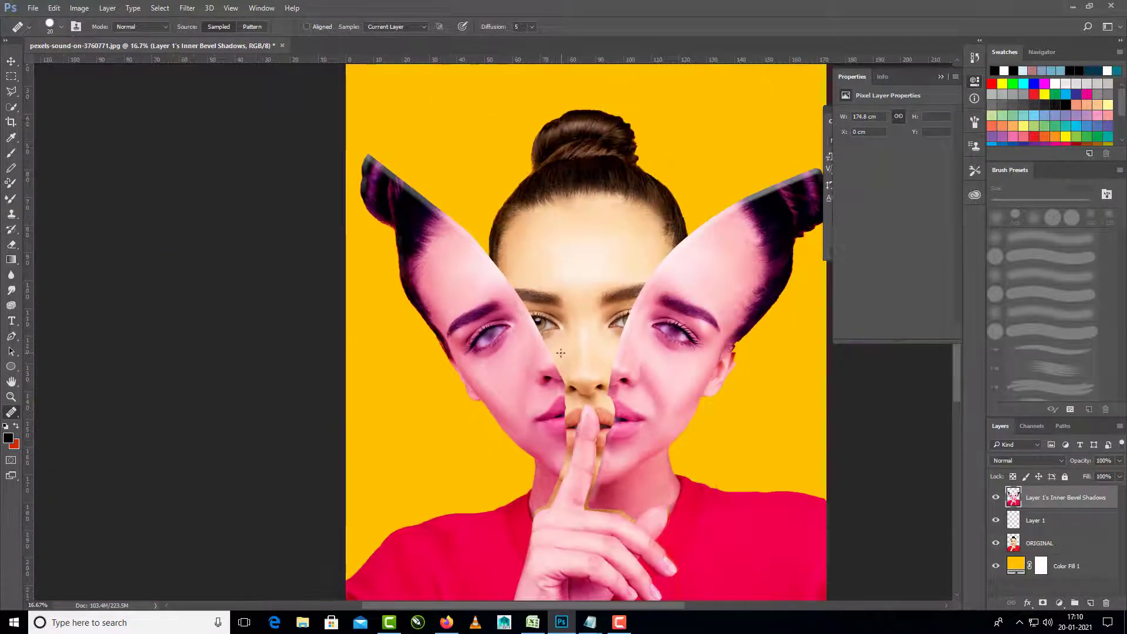
Apply Color Balance to the split-face layer's midtones with the Magenta–Green level at +98
left_click(119, 7)
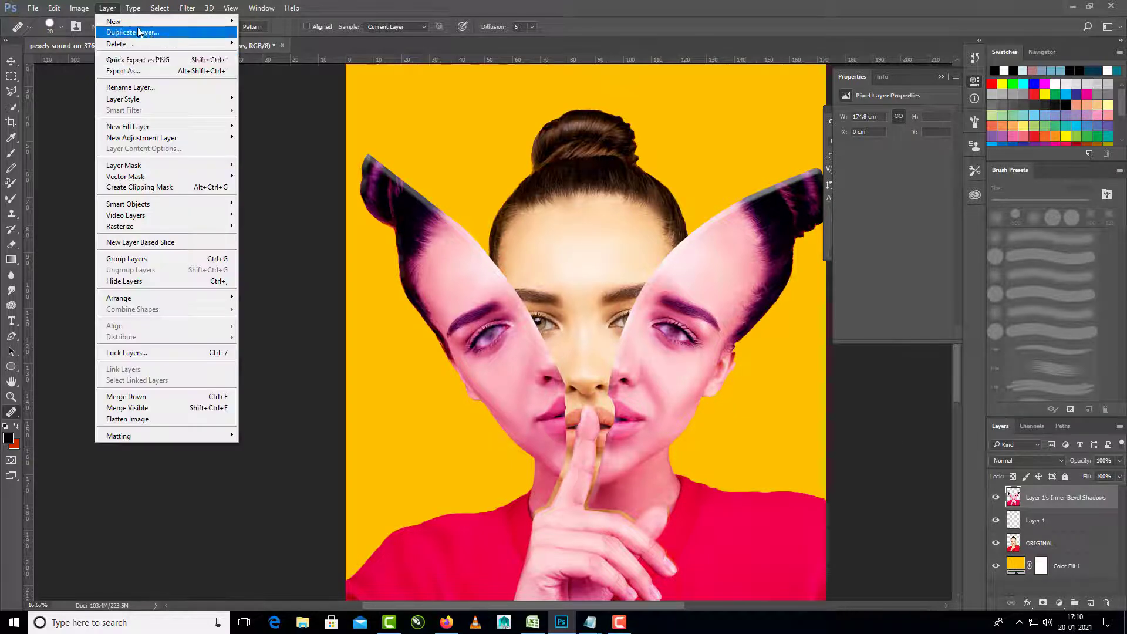
mouse_move(80, 7)
mouse_move(147, 36)
left_click(247, 108)
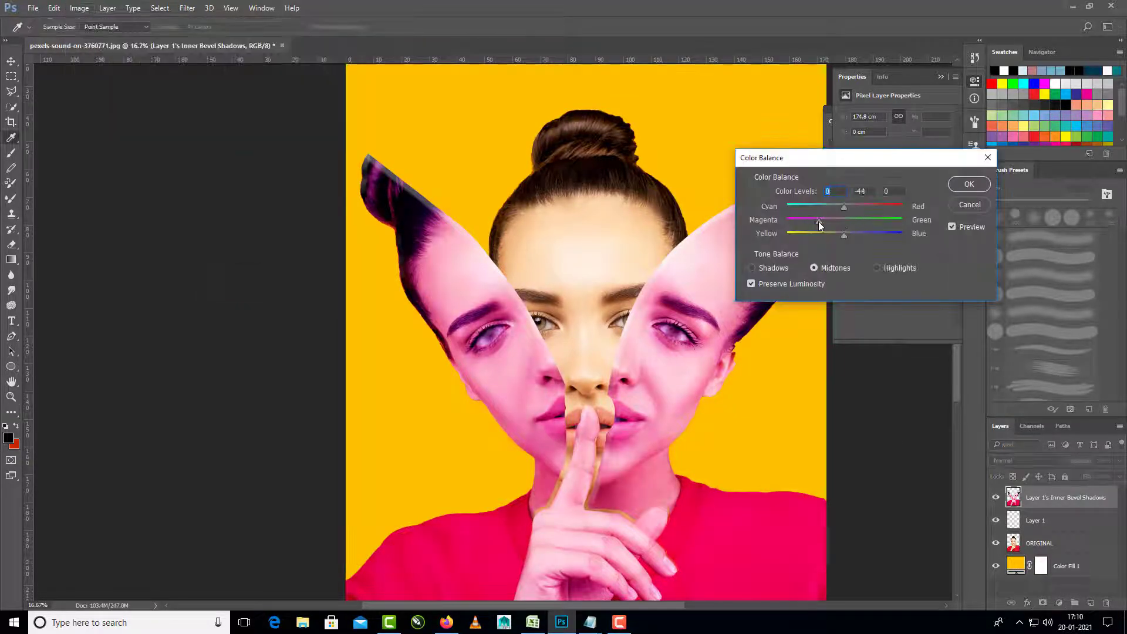
left_click_drag(820, 226, 900, 222)
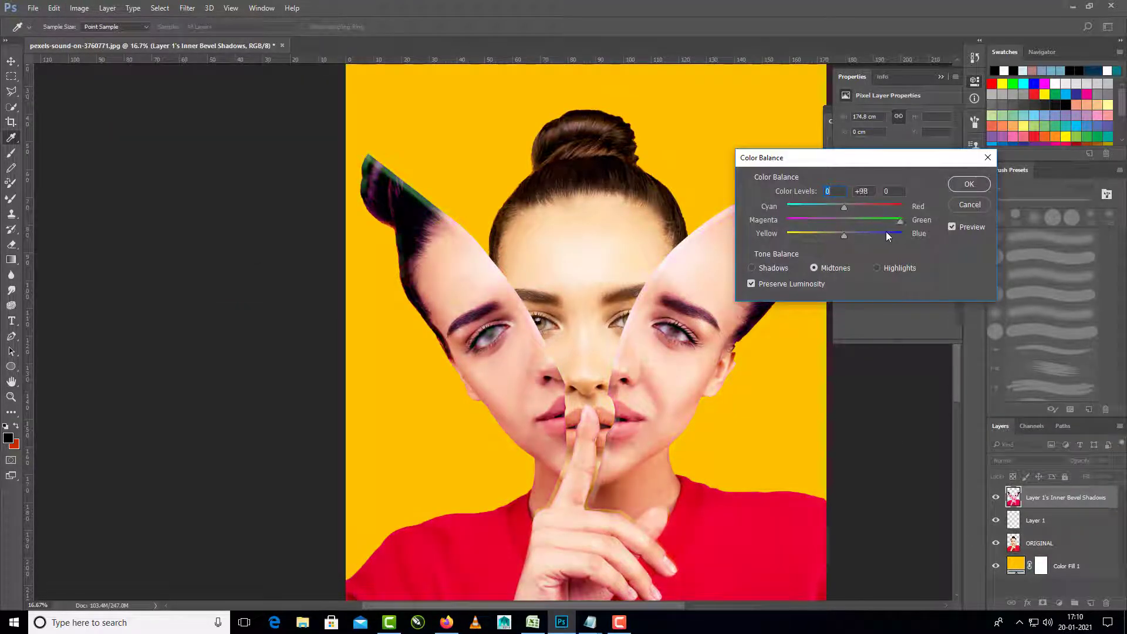
left_click(968, 185)
key("j")
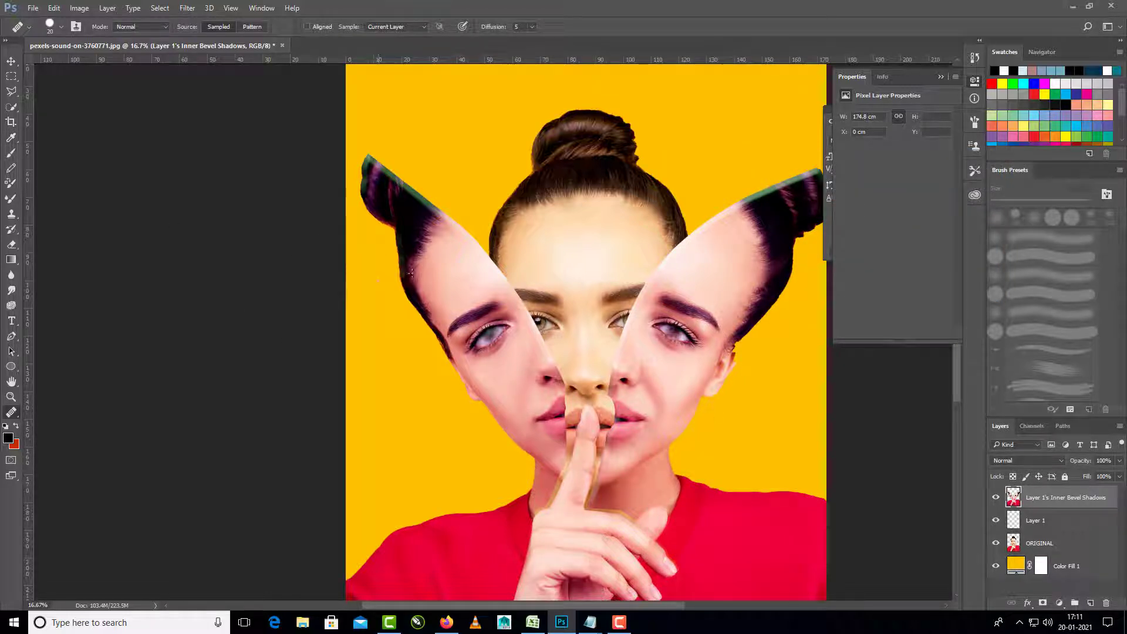
left_click_drag(604, 333, 481, 317)
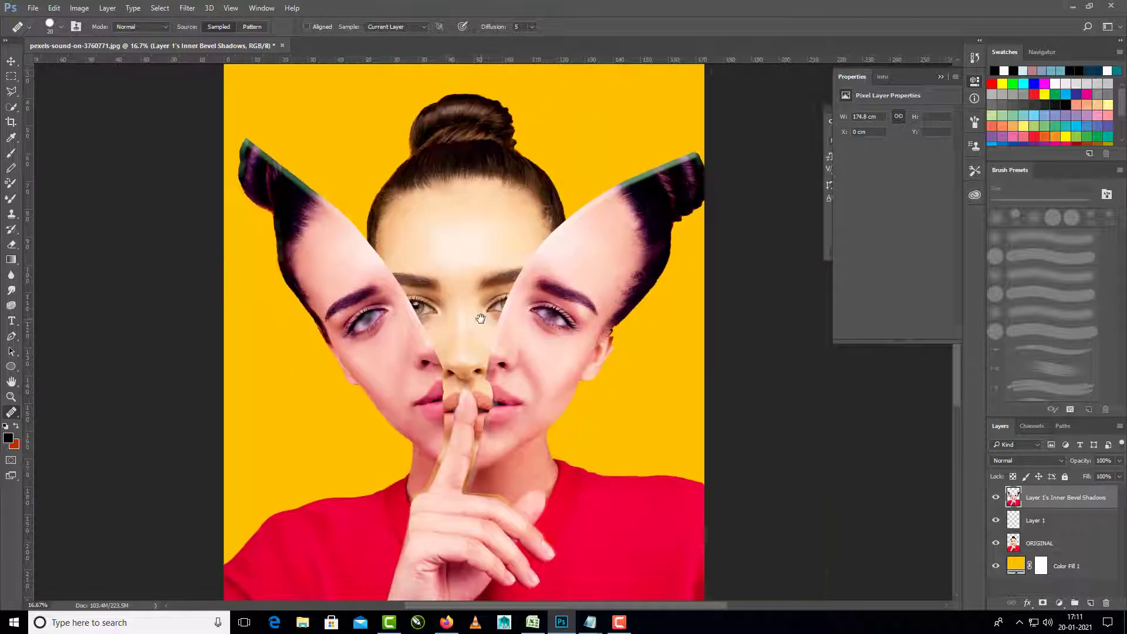
right_click(1118, 499)
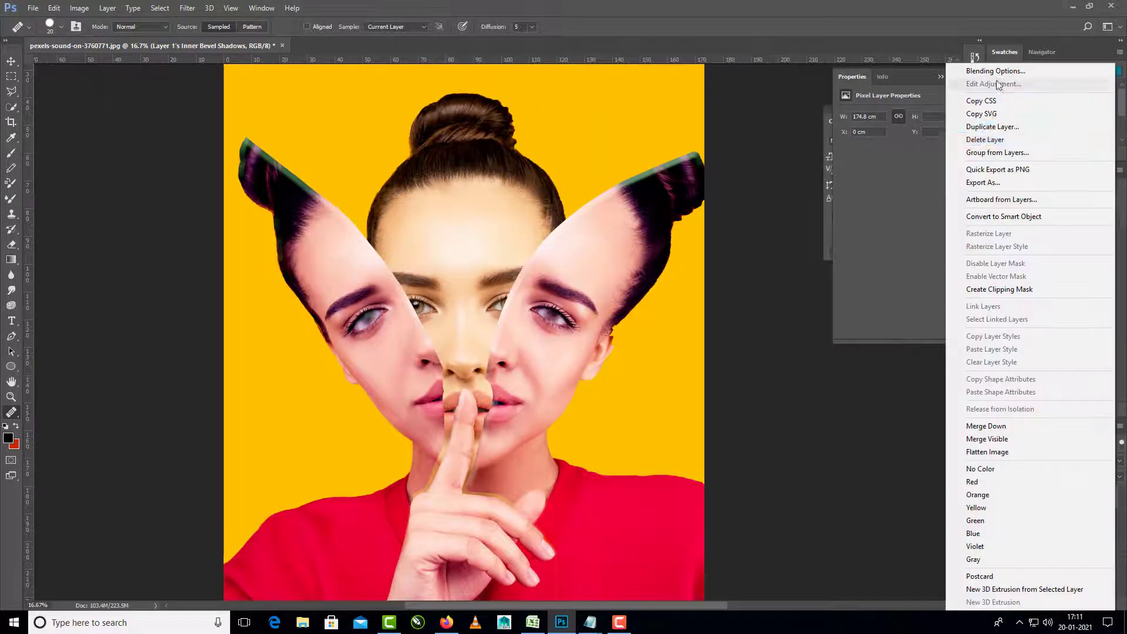
left_click(987, 74)
left_click_drag(498, 117, 746, 76)
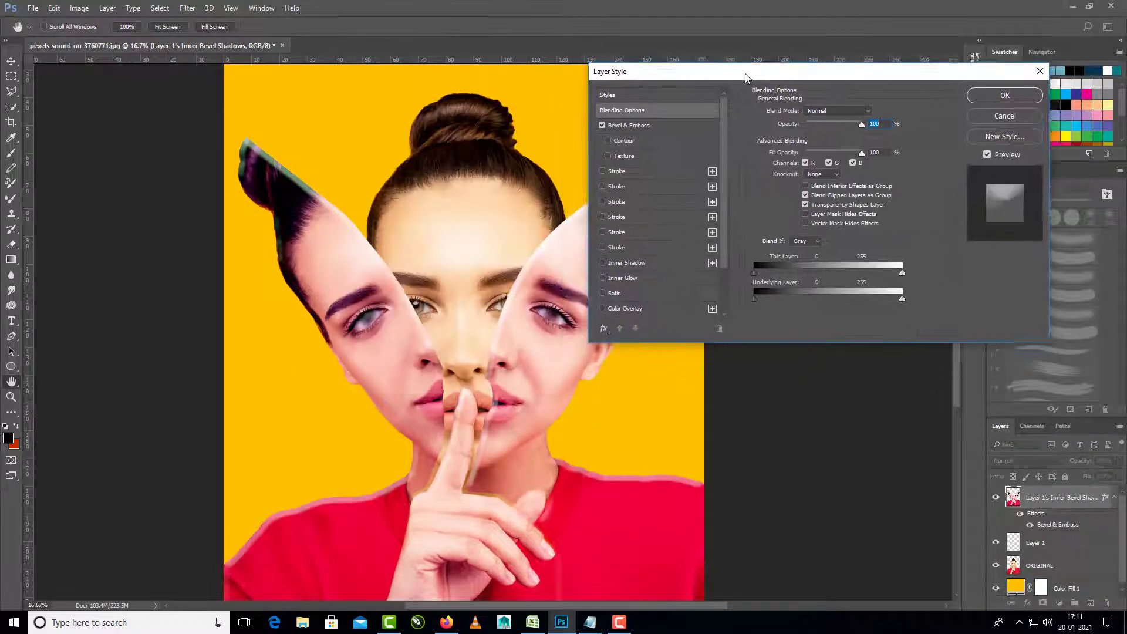
left_click(603, 277)
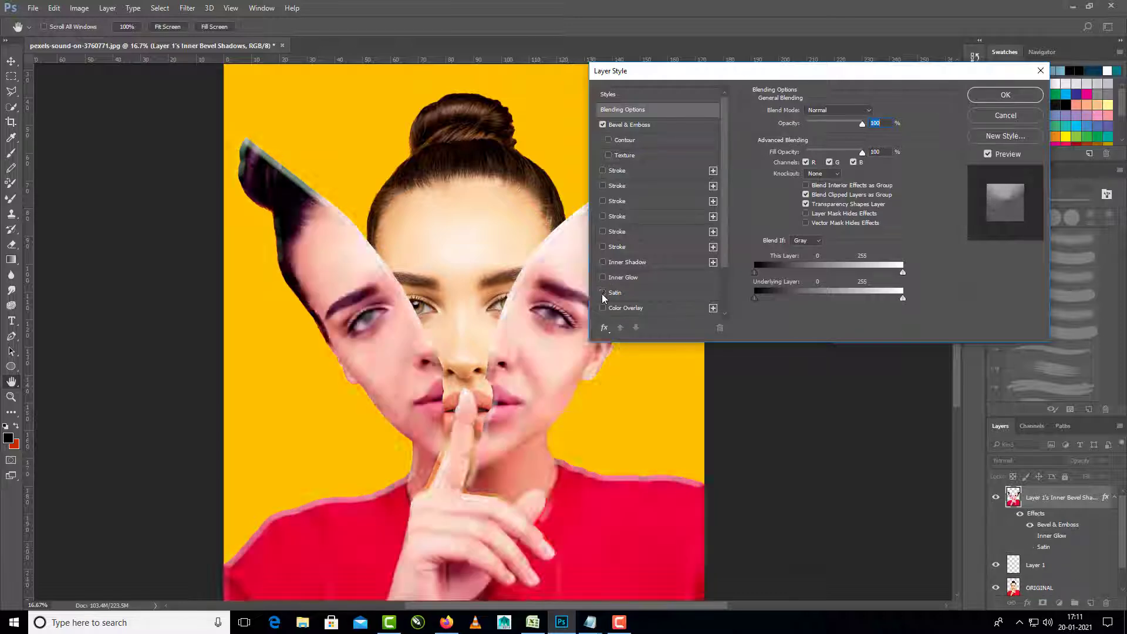
left_click(603, 292)
key("Escape")
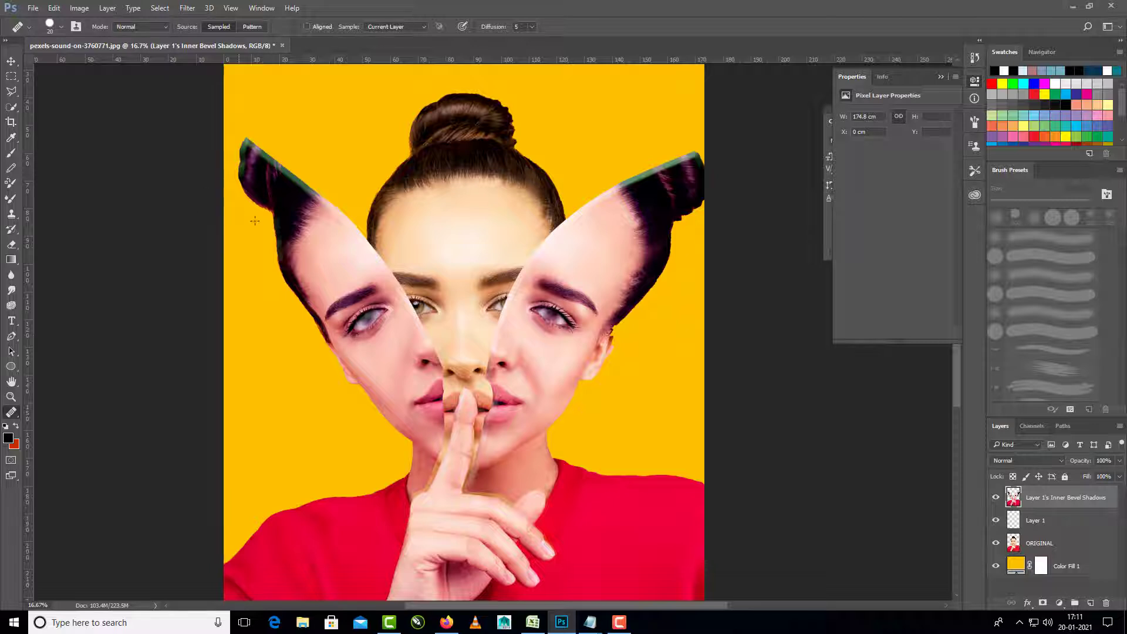
Paint a soft black shadow on Layer 1 along the left half's inner edge, down beside the finger and onto the hand
left_click(1051, 523)
key("b")
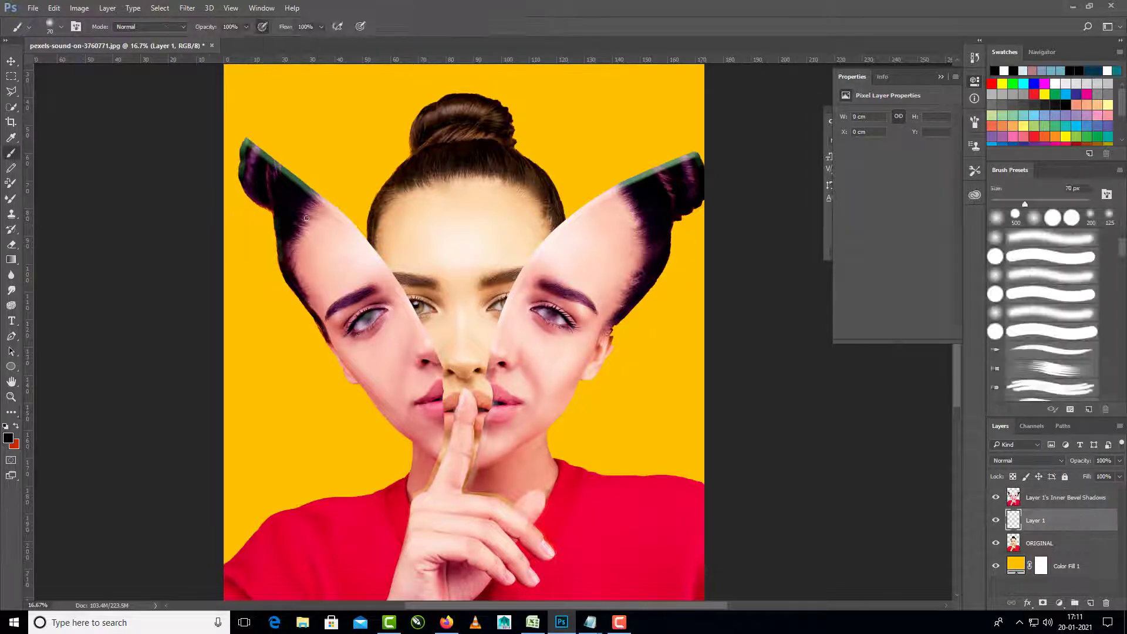
key("bracketright")
key("bracketright")
key("bracketright")
key("bracketright")
key("bracketright")
key("bracketright")
key("bracketright")
key("bracketright")
key("bracketright")
key("bracketright")
key("bracketright")
key("bracketright")
key("bracketright")
key("bracketright")
key("bracketright")
mouse_move(382, 271)
left_mouse_down()
mouse_move(423, 439)
mouse_move(425, 425)
mouse_move(435, 443)
mouse_move(411, 501)
left_mouse_up()
Extend the black shadow around the mouth and finger and along the right half's inner edge with a 600 px soft brush
key("bracketleft")
key("bracketleft")
key("bracketleft")
key("bracketright")
key("bracketright")
key("bracketright")
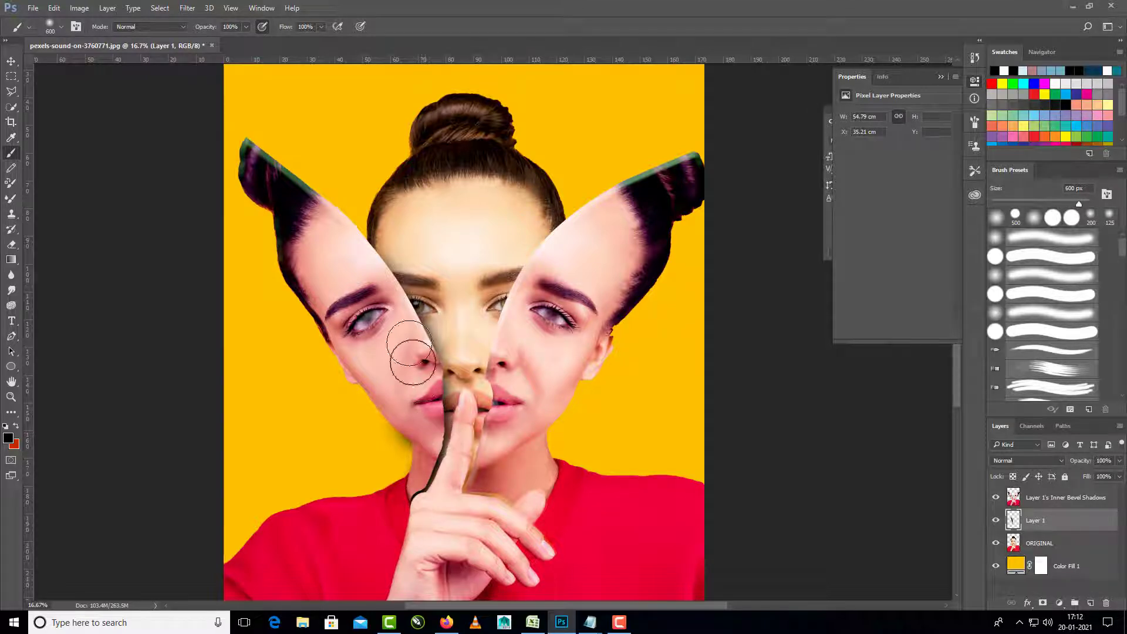
mouse_move(411, 366)
left_mouse_down()
mouse_move(403, 332)
mouse_move(377, 322)
mouse_move(335, 249)
mouse_move(408, 399)
mouse_move(403, 357)
mouse_move(503, 428)
mouse_move(523, 351)
mouse_move(576, 244)
mouse_move(491, 460)
mouse_move(535, 503)
mouse_move(512, 473)
mouse_move(488, 384)
left_mouse_up()
key("[")
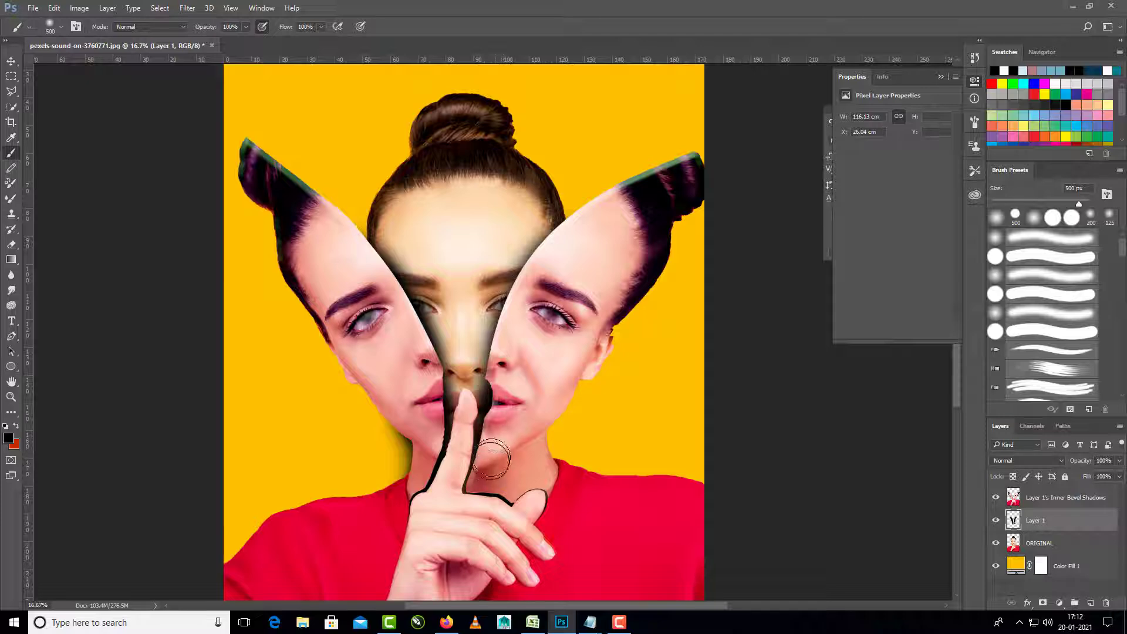
Shade the background behind the upper ends and outer edges of both face halves with a 500 px soft black brush
key("ctrl+minus")
key("ctrl+minus")
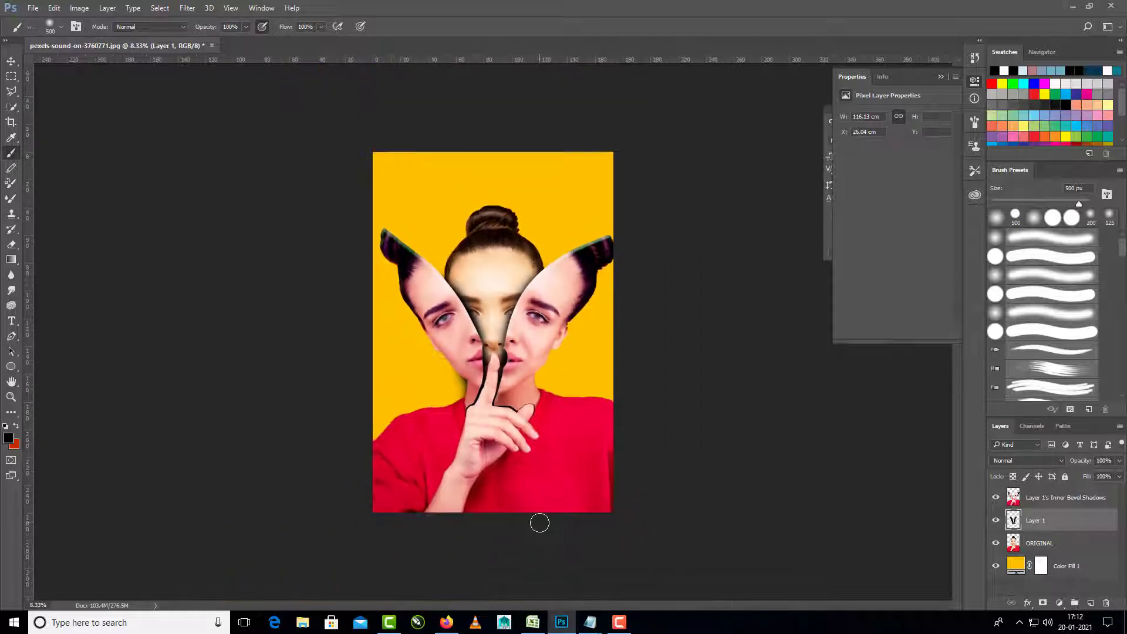
key("ctrl+plus")
key("ctrl+plus")
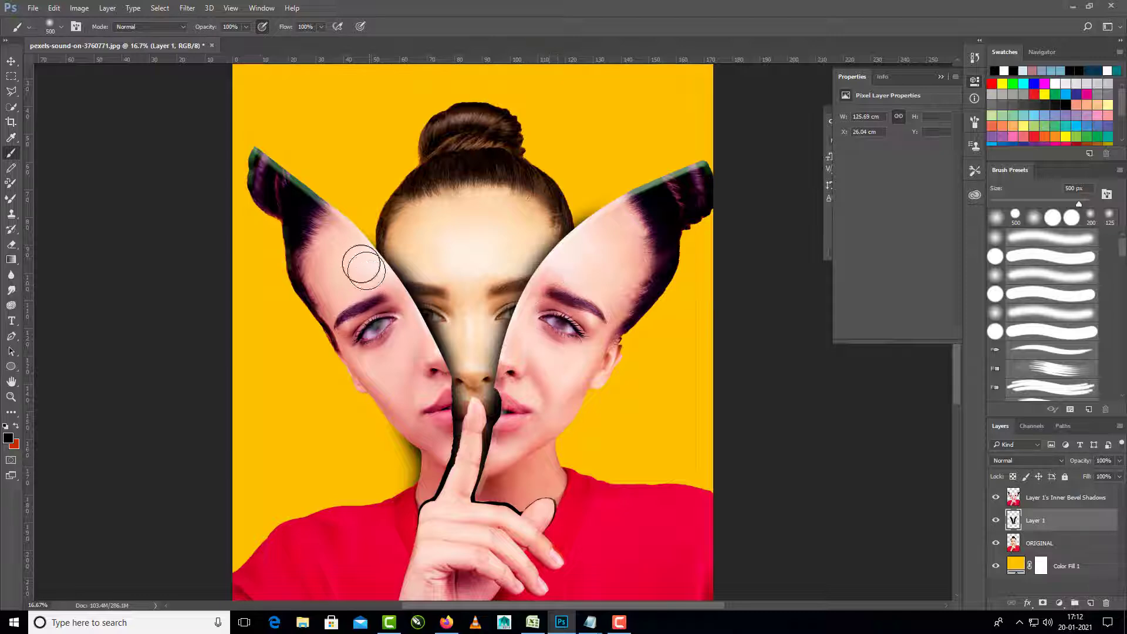
left_click_drag(358, 266, 269, 208)
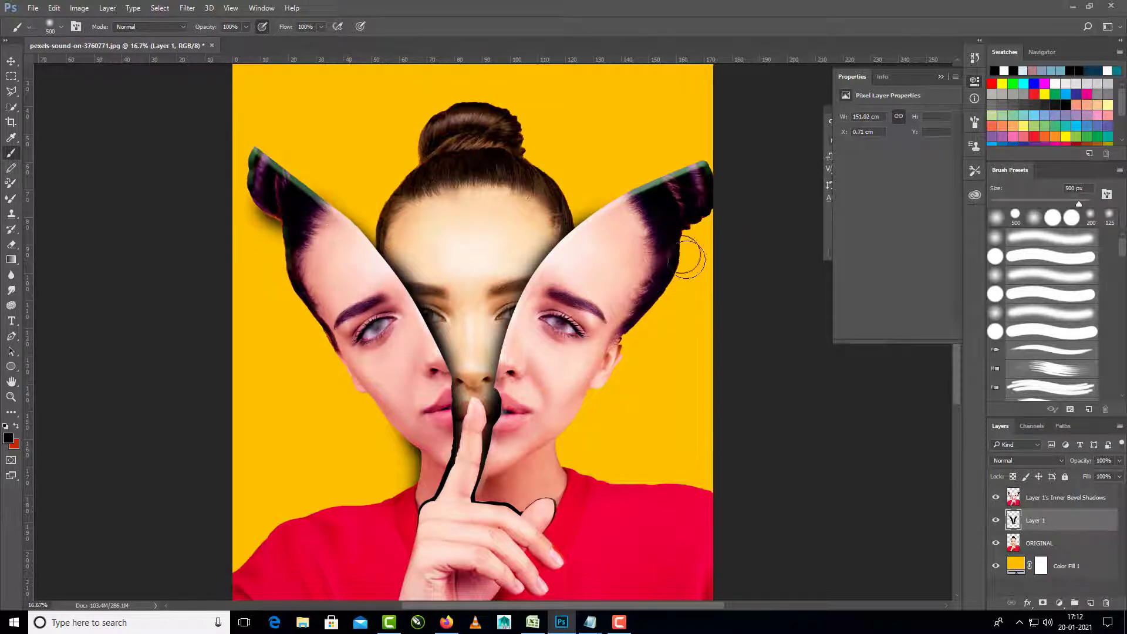
mouse_move(591, 254)
left_mouse_down()
mouse_move(644, 206)
mouse_move(666, 206)
mouse_move(554, 294)
left_mouse_up()
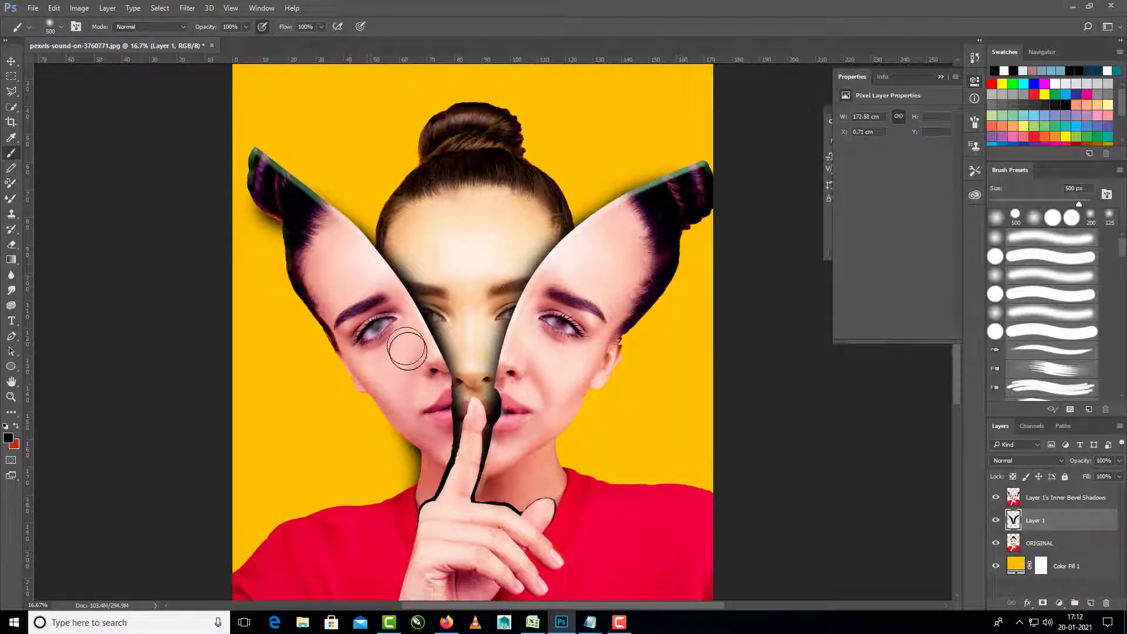
left_click_drag(327, 233, 262, 193)
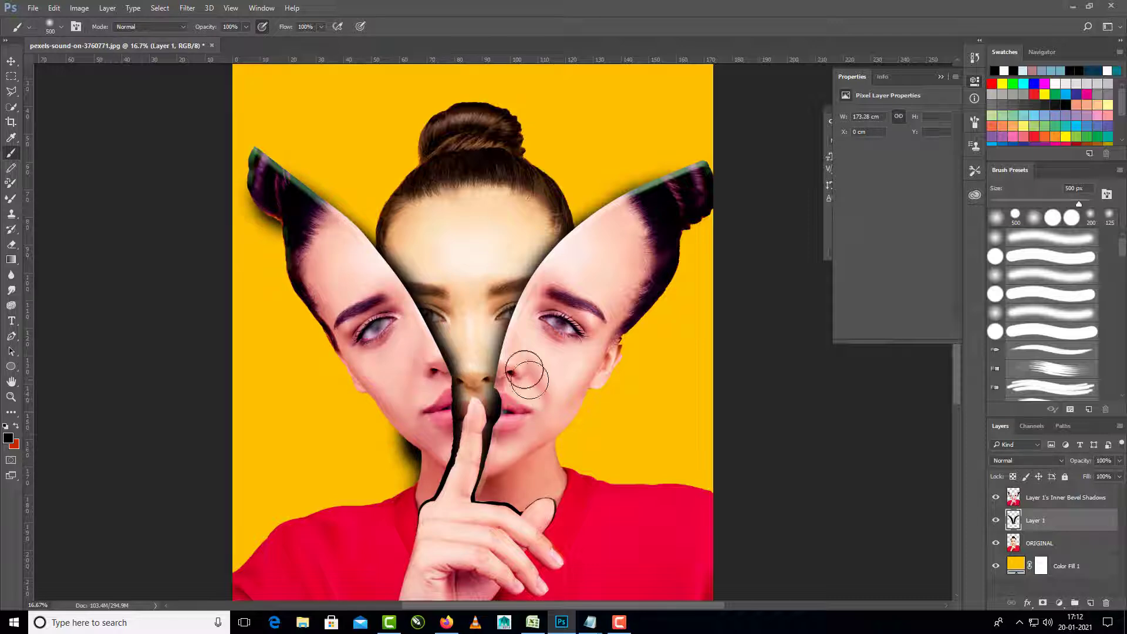
Erase excess shadow from the mouth, finger, hand outline and the central face's eyes, reducing the soft eraser to 200 px
key("e")
mouse_move(465, 320)
left_mouse_down()
mouse_move(479, 415)
mouse_move(469, 451)
mouse_move(480, 433)
mouse_move(476, 404)
mouse_move(449, 495)
mouse_move(470, 462)
mouse_move(466, 514)
mouse_move(501, 516)
left_mouse_up()
key("bracketleft")
key("bracketleft")
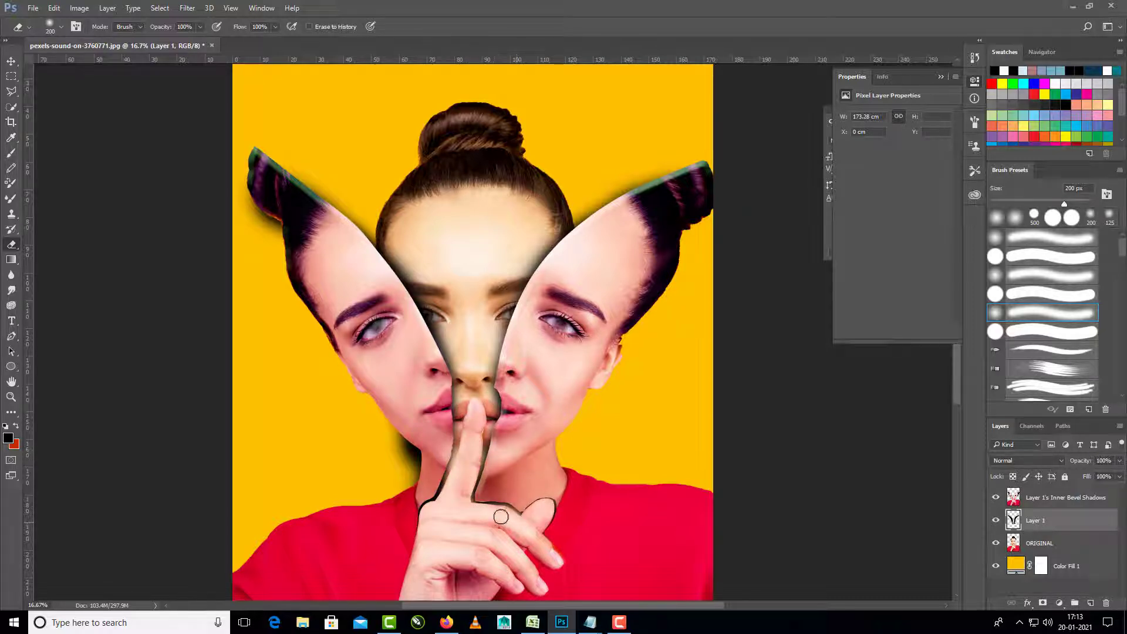
mouse_move(445, 495)
left_mouse_down()
mouse_move(431, 523)
mouse_move(460, 480)
left_mouse_up()
left_click_drag(540, 534, 549, 502)
mouse_move(438, 320)
left_mouse_down()
mouse_move(392, 241)
mouse_move(453, 340)
left_mouse_up()
mouse_move(490, 301)
left_mouse_down()
mouse_move(517, 277)
mouse_move(498, 330)
left_mouse_up()
key("ctrl+minus")
key("ctrl+minus")
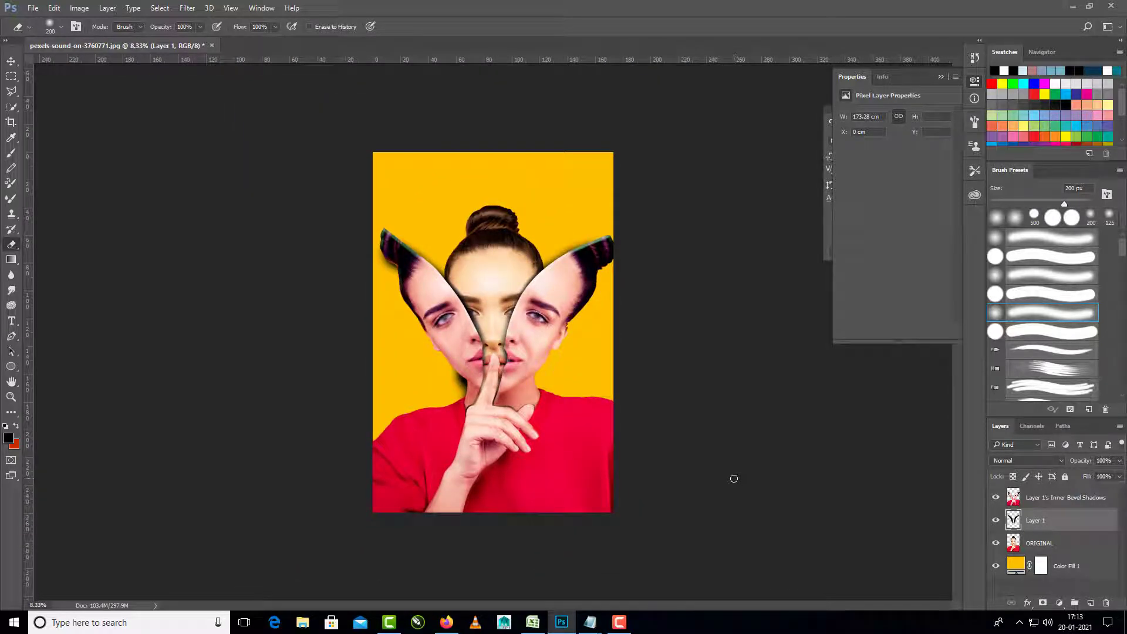
Erase the stray shadow beside the neck and outside the halves with a 500 px eraser, and make the split-face layer active
key("ctrl+plus")
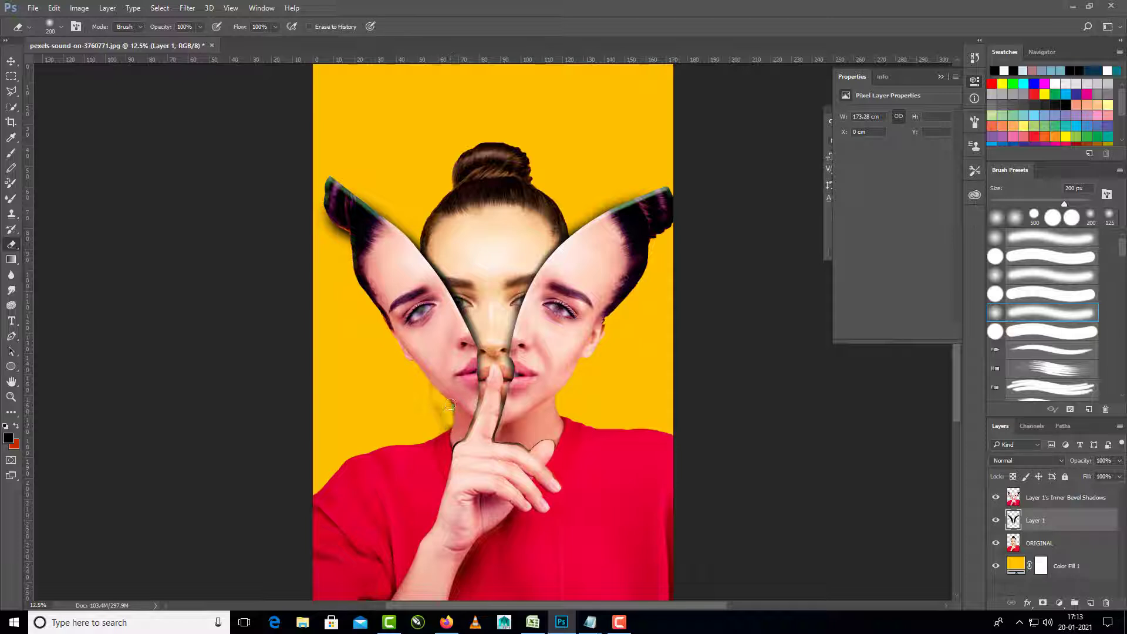
key("bracketright")
key("bracketright")
key("bracketright")
key("bracketright")
key("ctrl+minus")
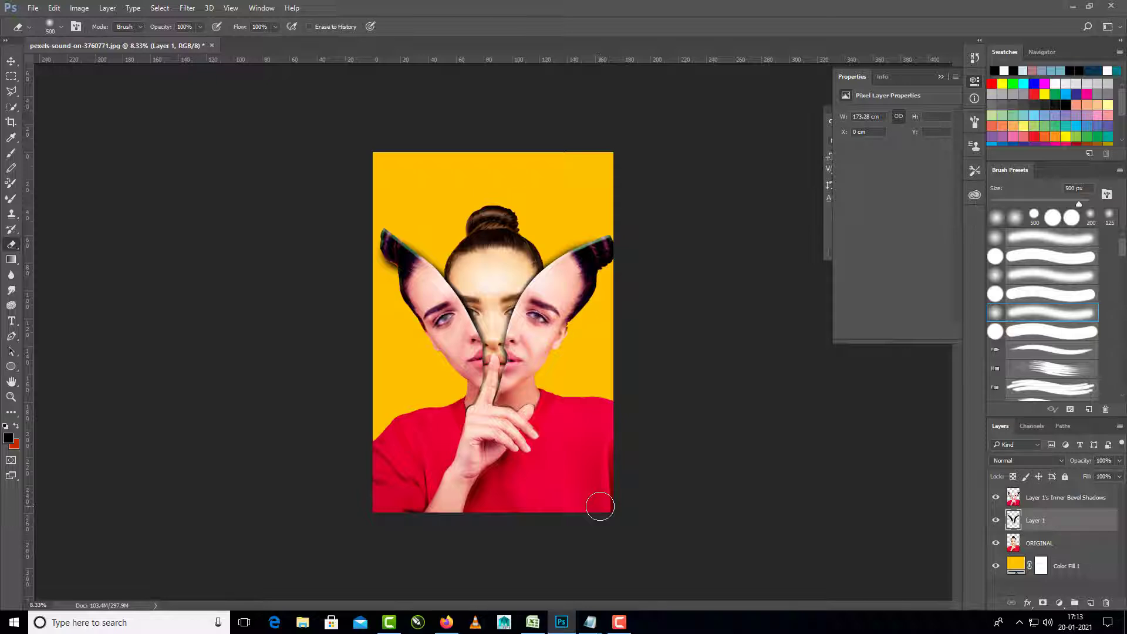
left_click(1034, 498)
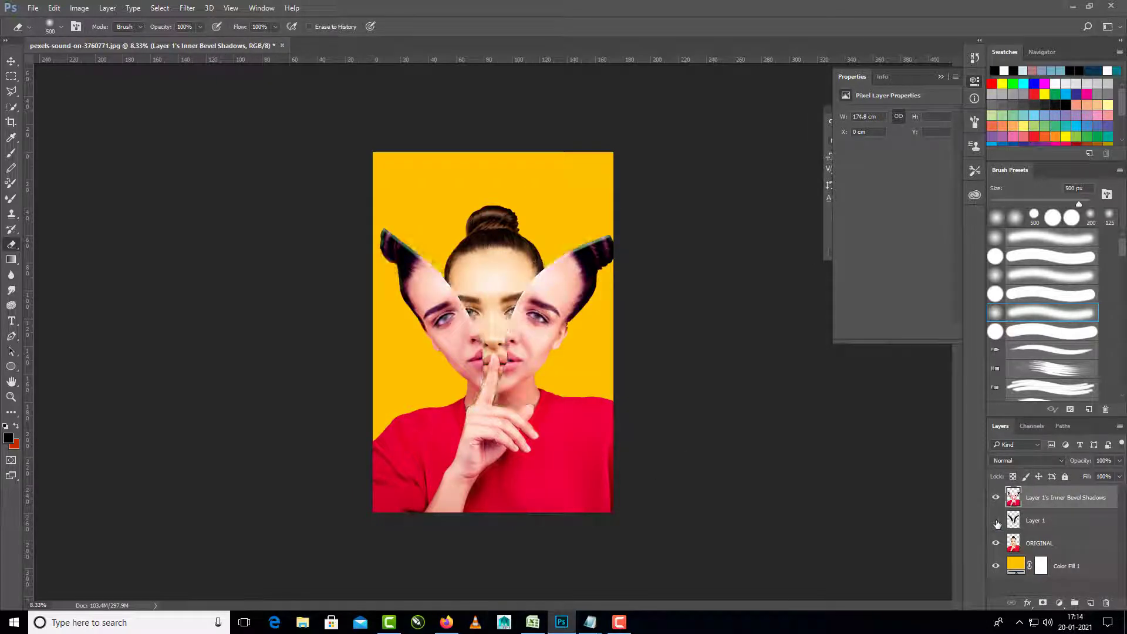
left_click(1033, 520)
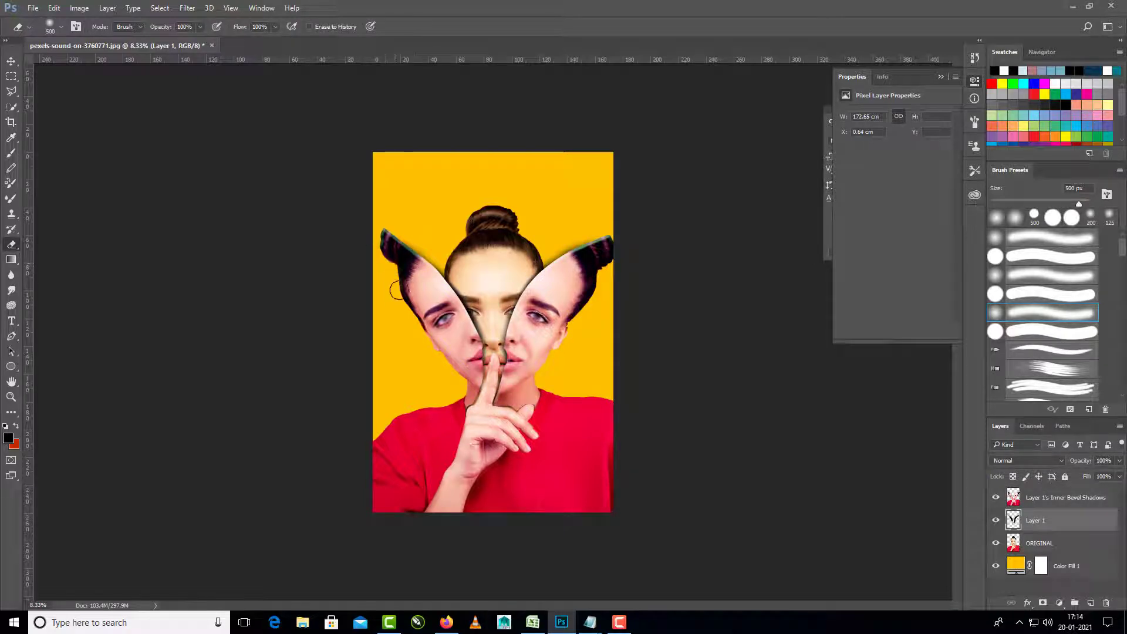
mouse_move(563, 411)
left_mouse_down()
mouse_move(429, 433)
mouse_move(755, 442)
left_mouse_up()
left_click(1071, 498)
left_click(1059, 603)
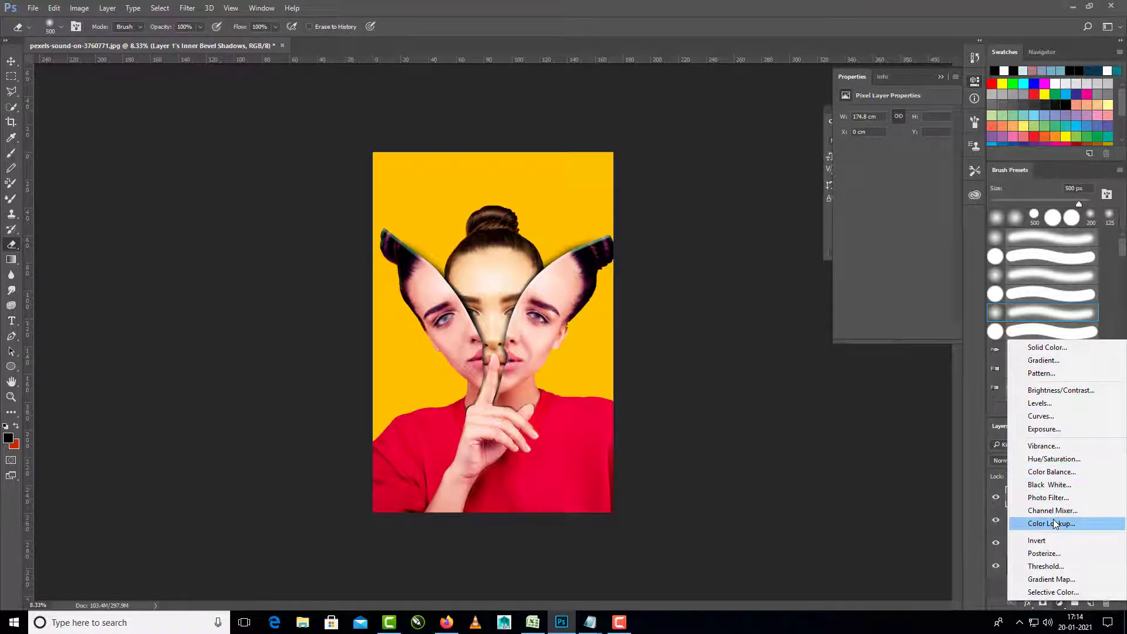
left_click(1045, 403)
key("ctrl+z")
Add a Curves adjustment layer above the split-face layer and lower the RGB curve's midtones to darken the image
left_click(1060, 603)
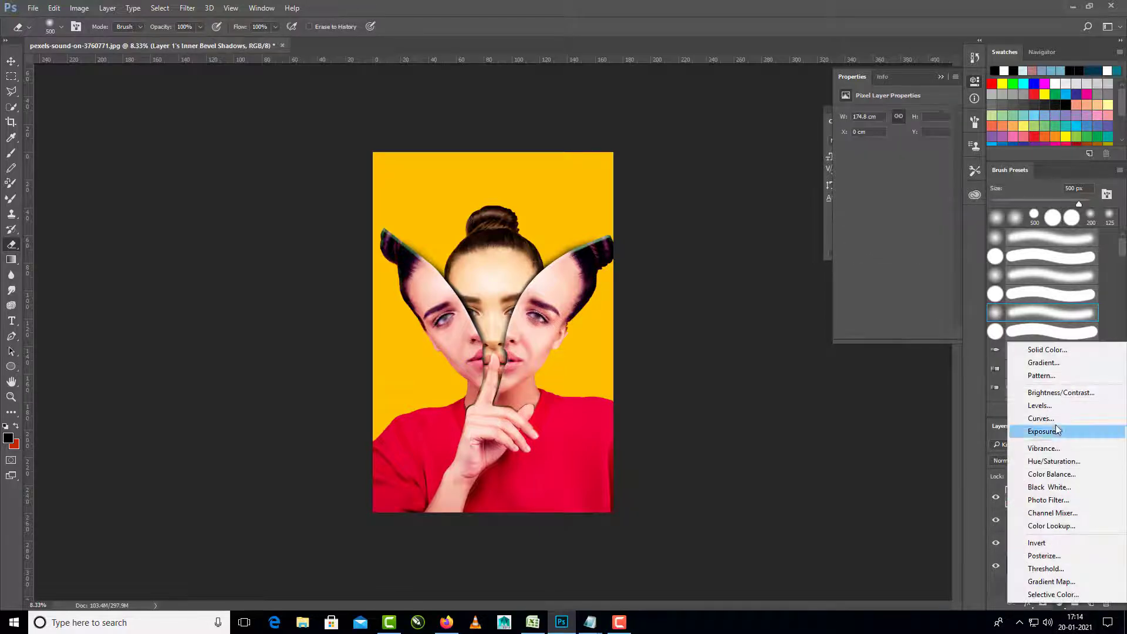
left_click(1048, 417)
left_click_drag(894, 191, 895, 202)
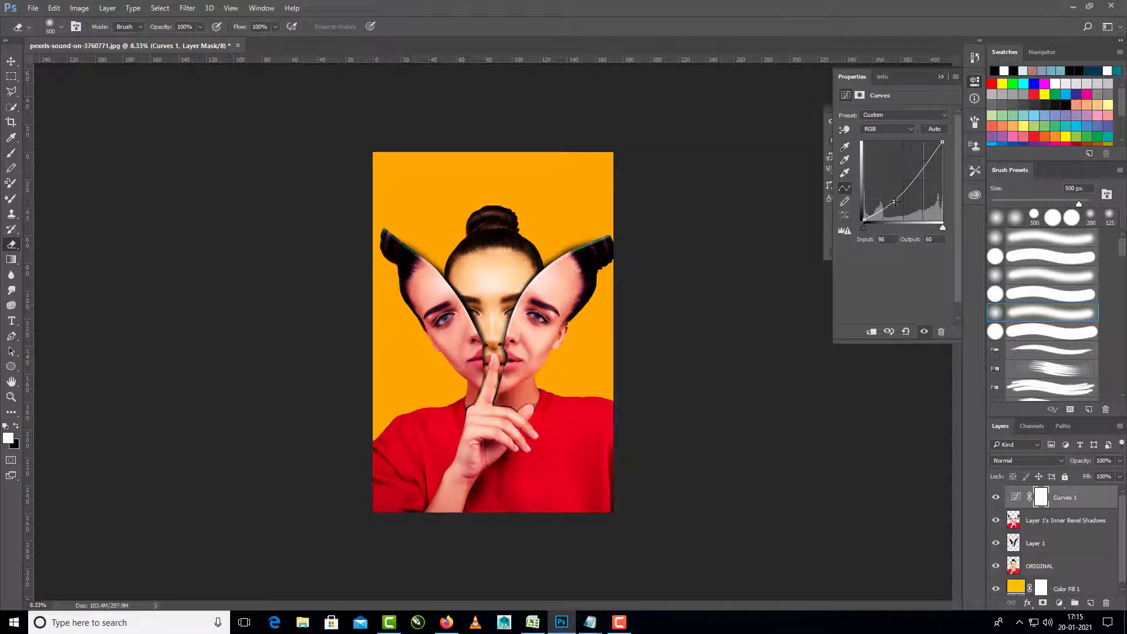
left_click_drag(895, 201, 901, 197)
Group the split-face layer with its painted shadow layer, Layer 1
left_click(1055, 520)
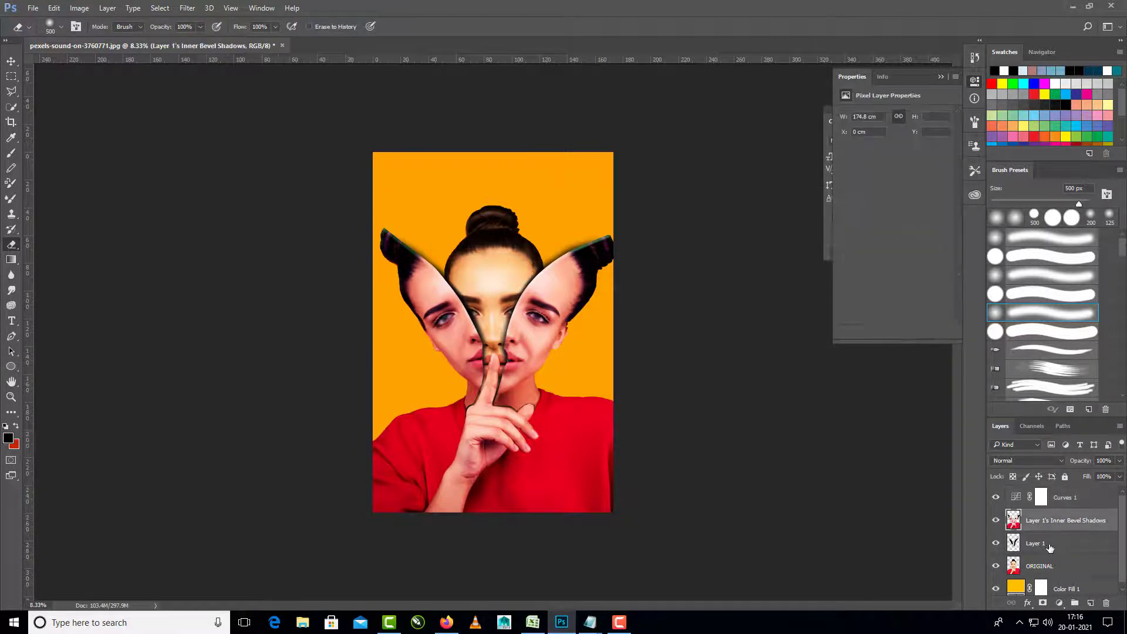
left_click(1055, 543, "shift")
key("ctrl+g")
Compare the portrait with and without the split-face effect by toggling the new group's visibility
left_click(996, 516)
left_click(995, 515)
left_click(994, 515)
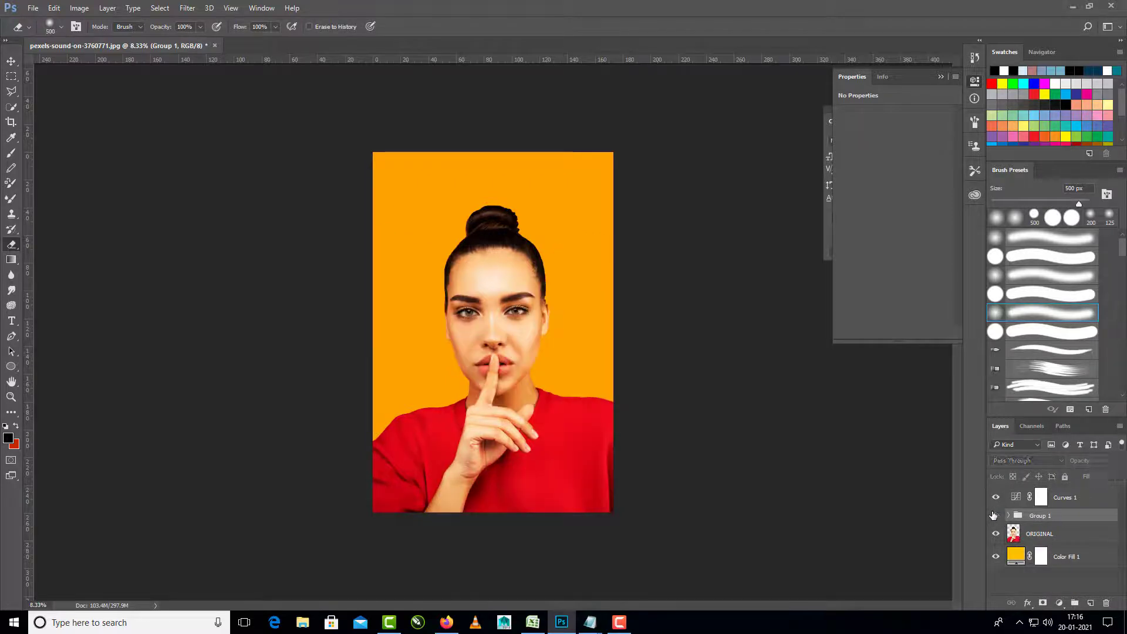
left_click(995, 515)
left_click(994, 516)
left_click(994, 516)
left_click(995, 516)
left_click(995, 515)
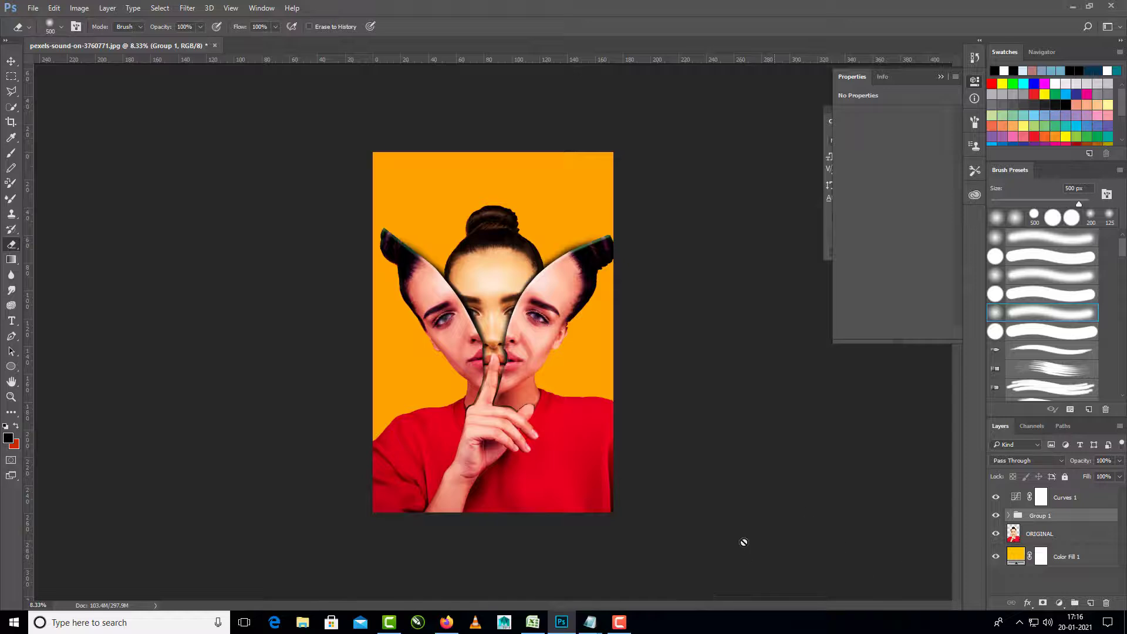
Change the background Color Fill layer from yellow to a muted beige-grey
double_click(1014, 556)
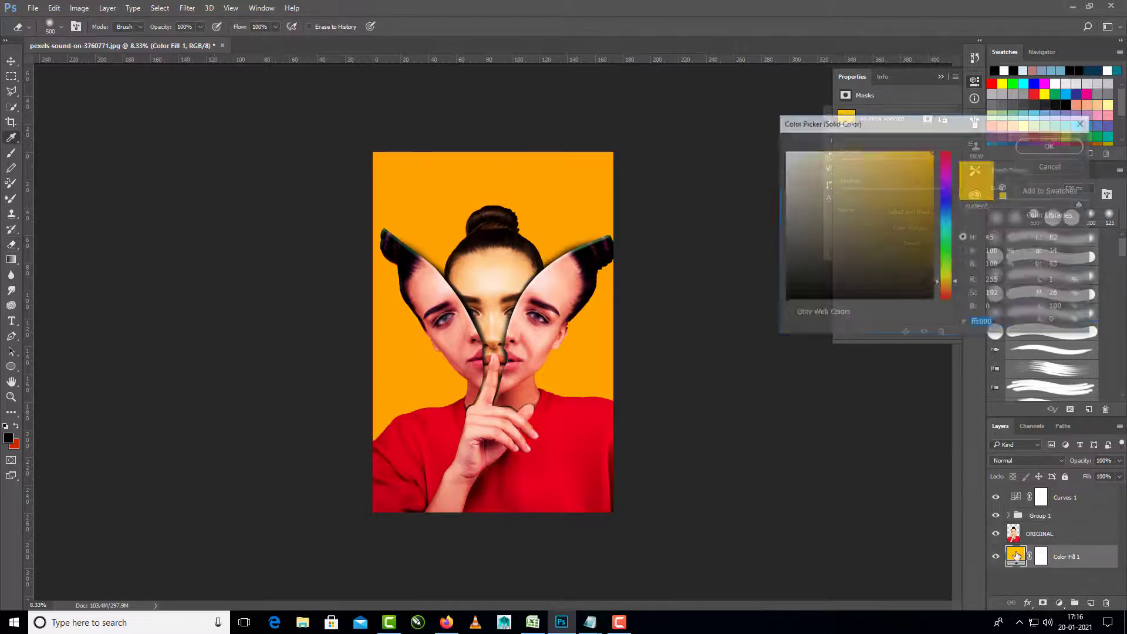
left_click(788, 155)
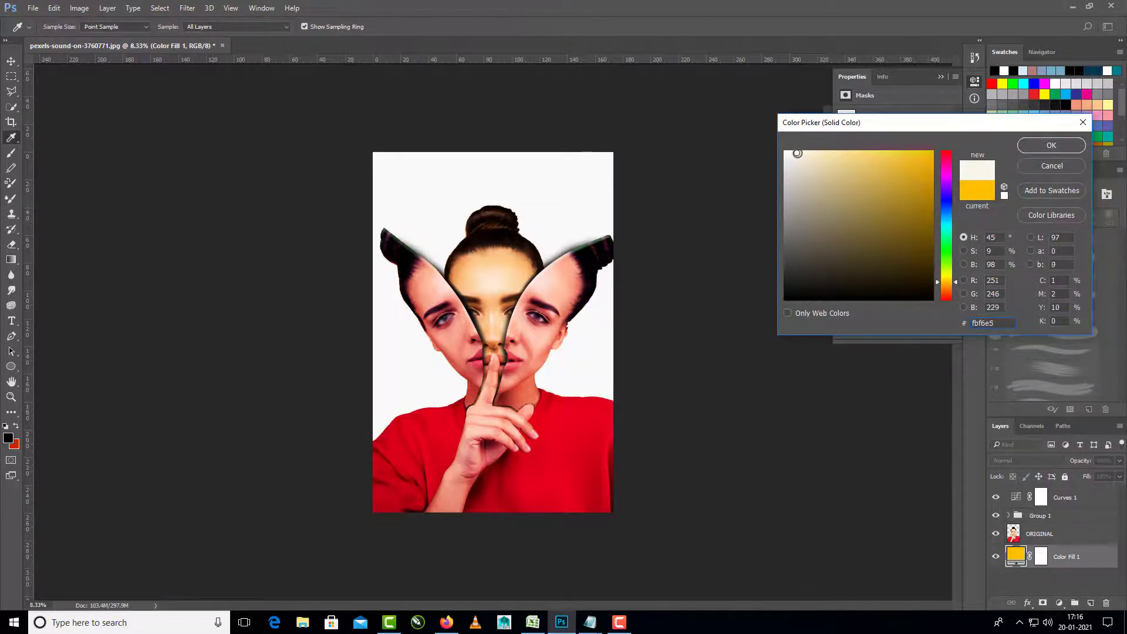
mouse_move(797, 153)
left_mouse_down()
mouse_move(801, 187)
mouse_move(803, 174)
left_mouse_up()
key("Return")
key("e")
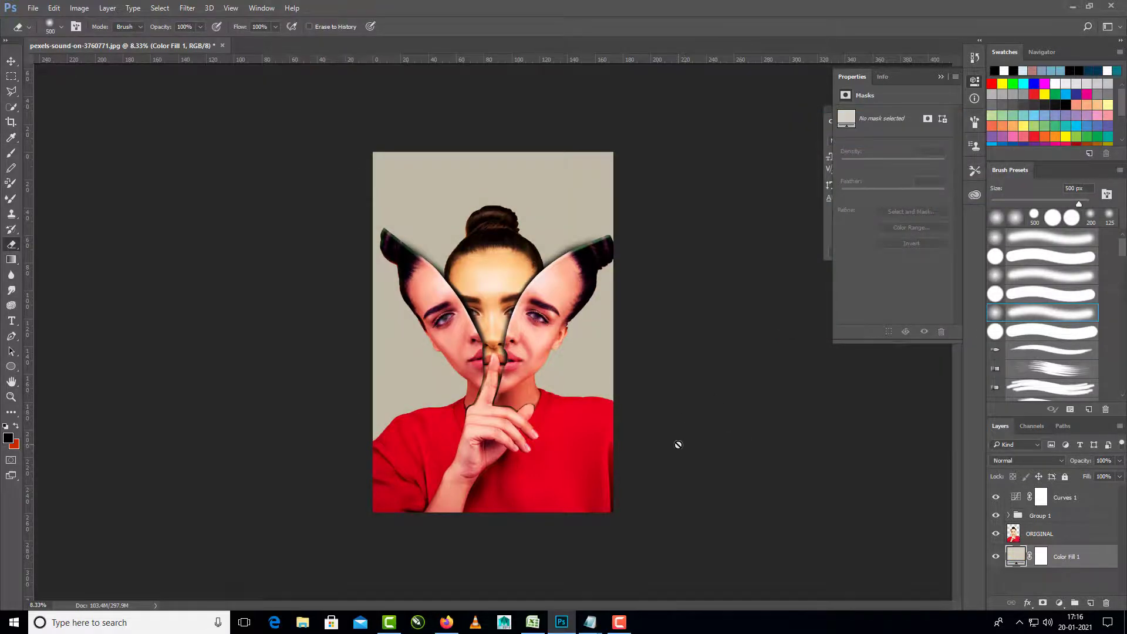
Save the document with its layers as the Photoshop file "face cur effects" in the Inside Face folder
key("ctrl+shift+s")
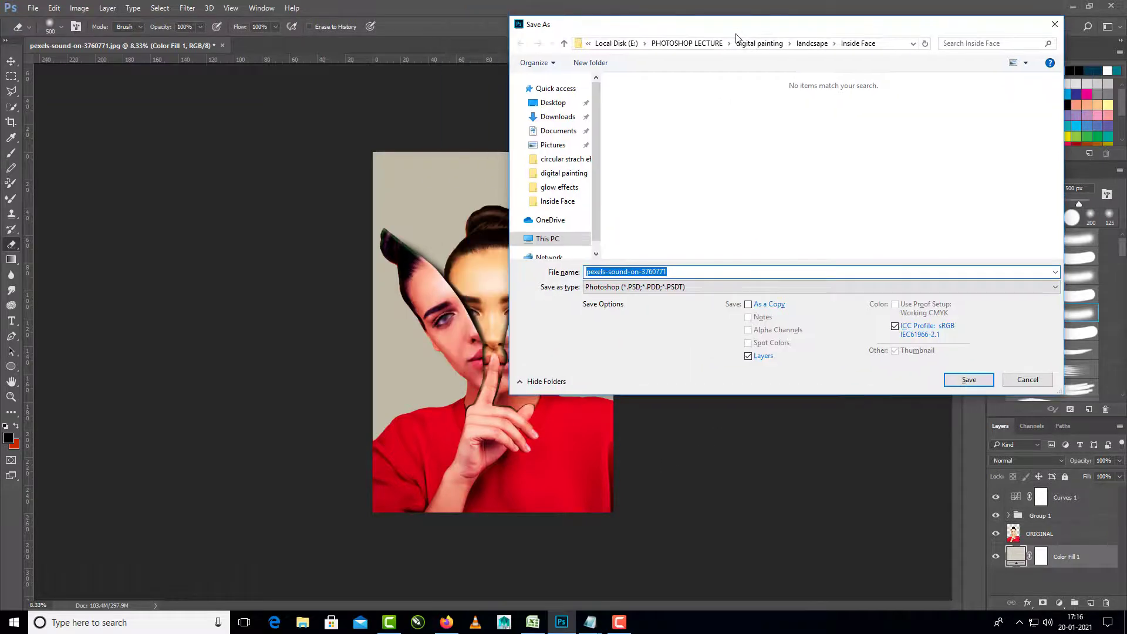
left_click(669, 272)
double_click(669, 273)
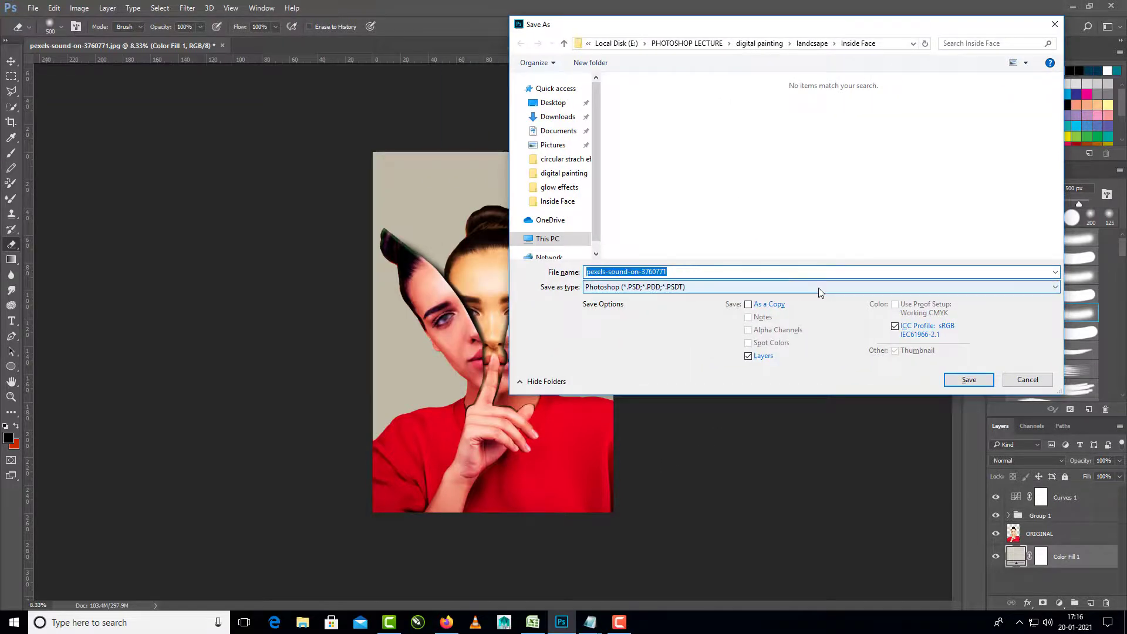
type("face")
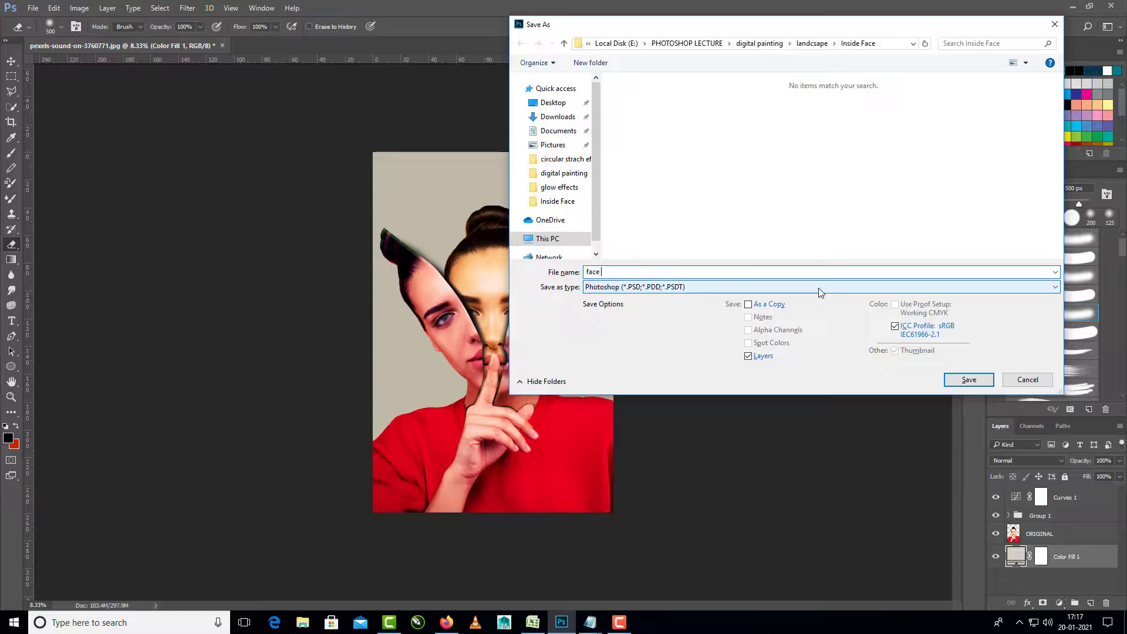
type(" cur effects")
key("Return")
key("Return")
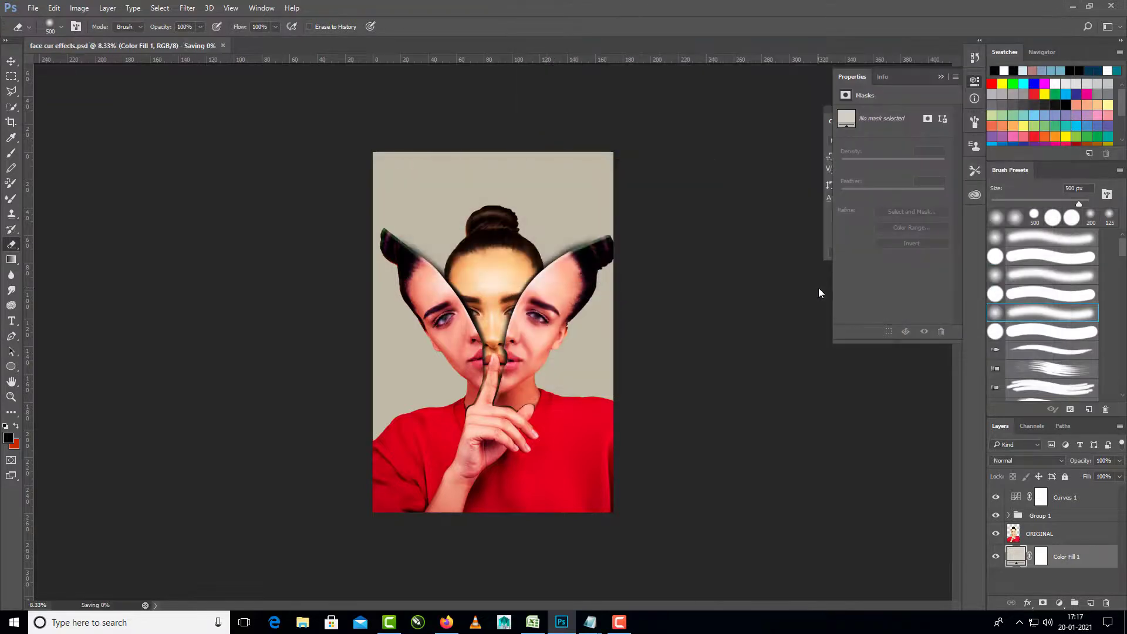
key("ctrl+plus")
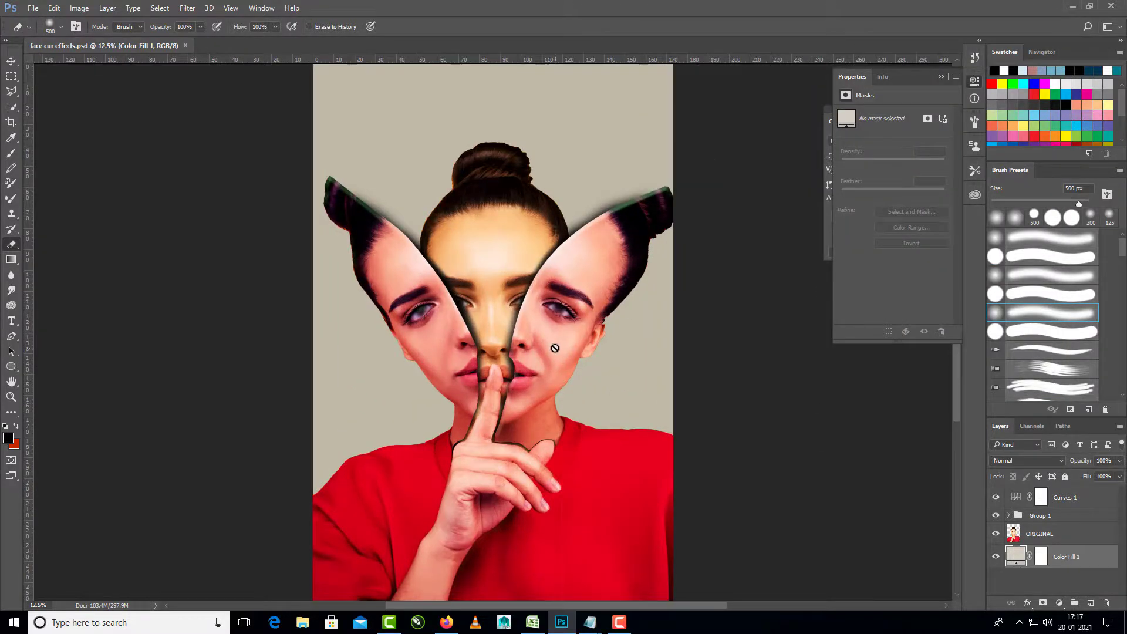